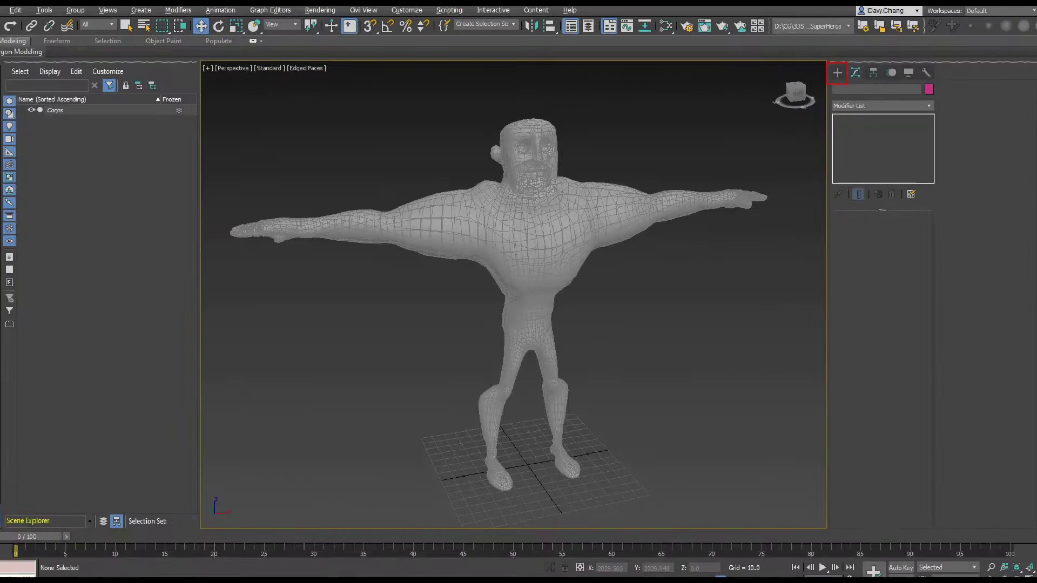
Draw a zigzag test chain of ten bones on the ground plane around the character's feet with the Bones system.
click(838, 72)
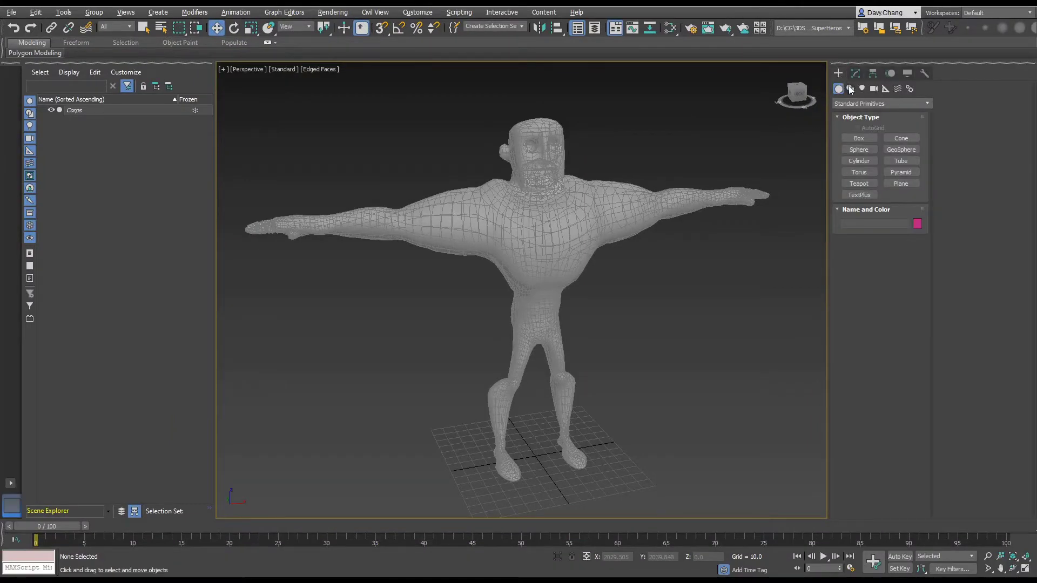
click(910, 90)
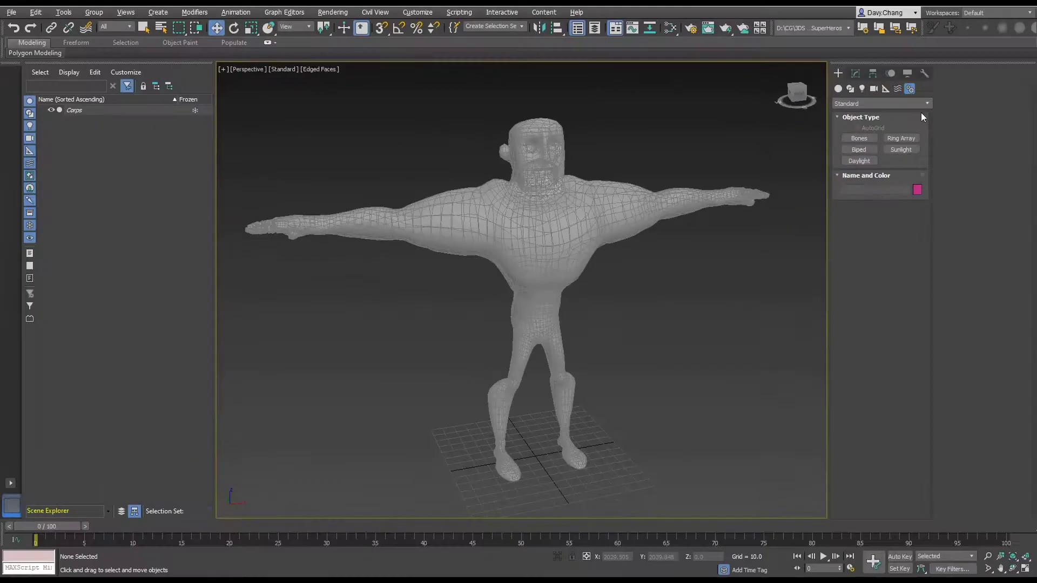
click(860, 138)
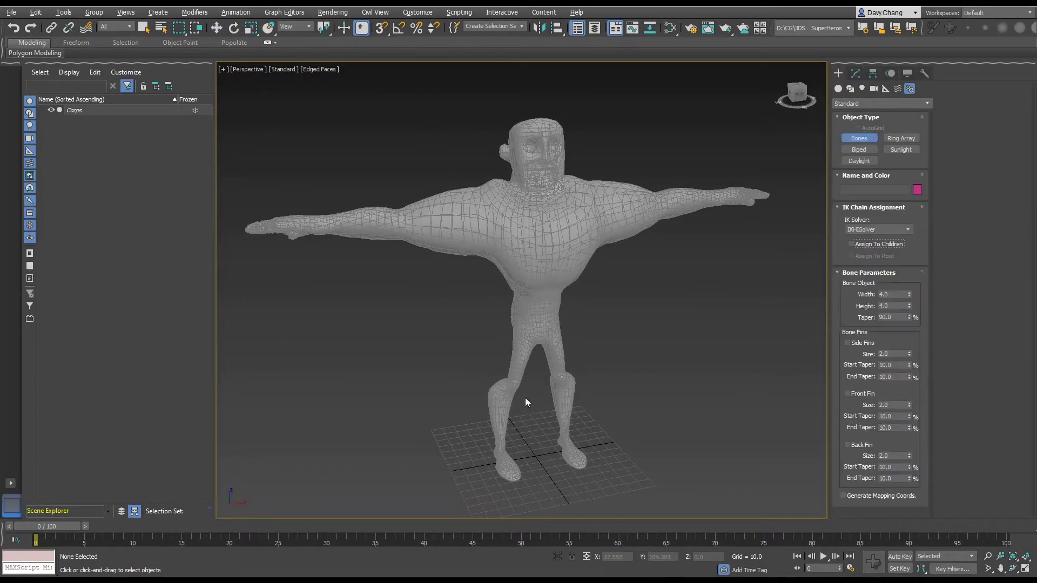
click(535, 410)
click(444, 449)
click(538, 497)
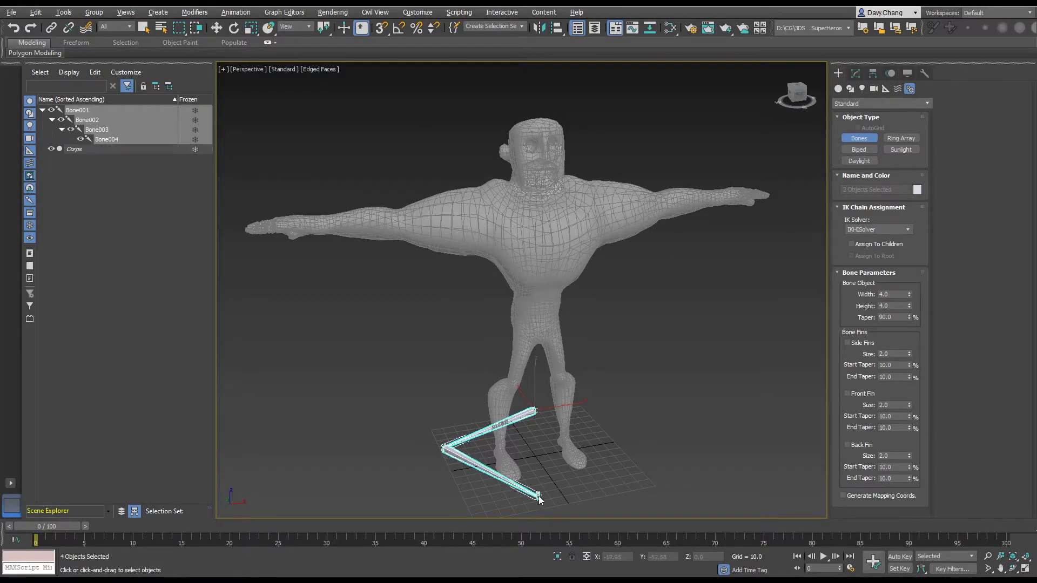
click(636, 458)
click(615, 424)
click(592, 431)
click(541, 444)
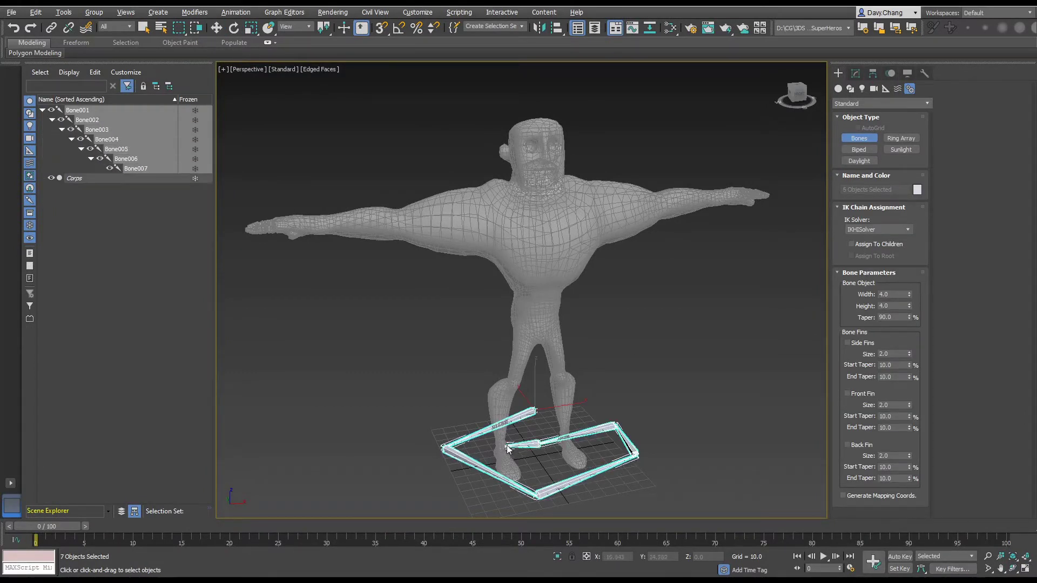
click(577, 403)
click(466, 393)
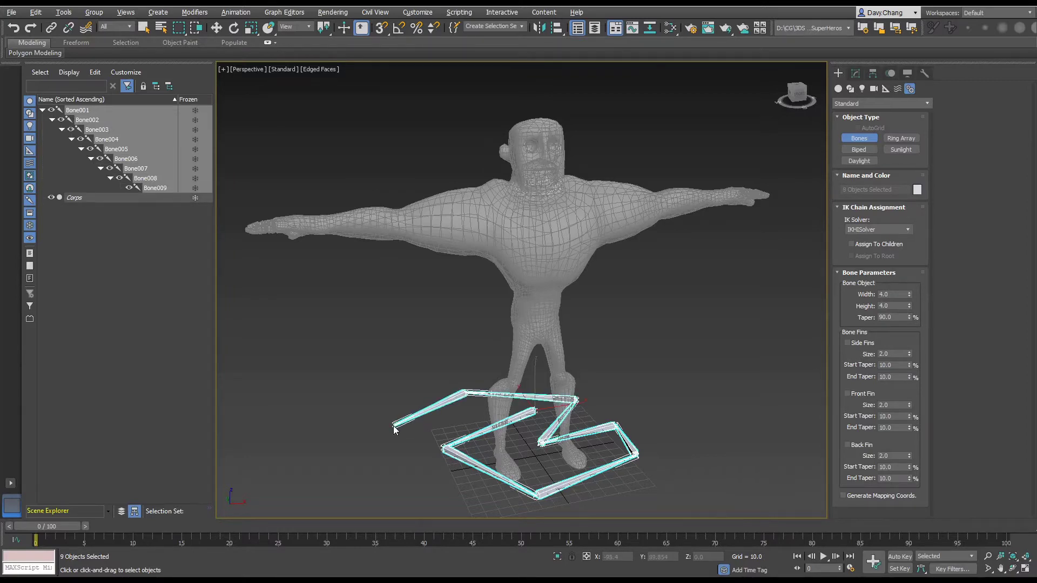
click(393, 425)
click(336, 419)
click(377, 384)
right_click(447, 396)
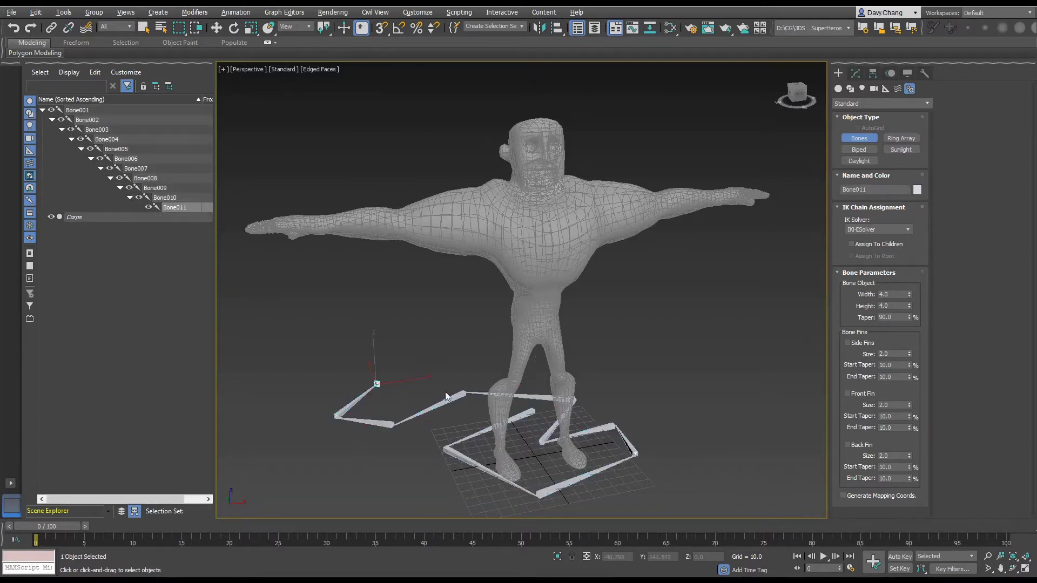
Select the entire ten-bone test chain from its root and delete it.
alt+middle_drag(462, 392, 503, 374)
key(w)
double_click(527, 386)
key(Delete)
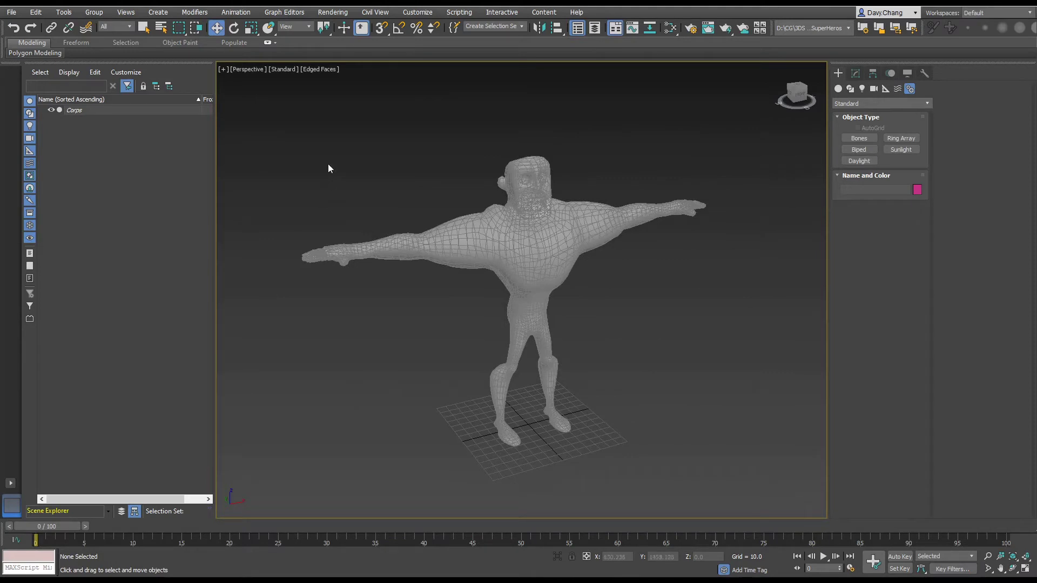
Open the Bone Tools floater and place it in the upper part of the viewport, clear of the character's body.
click(236, 12)
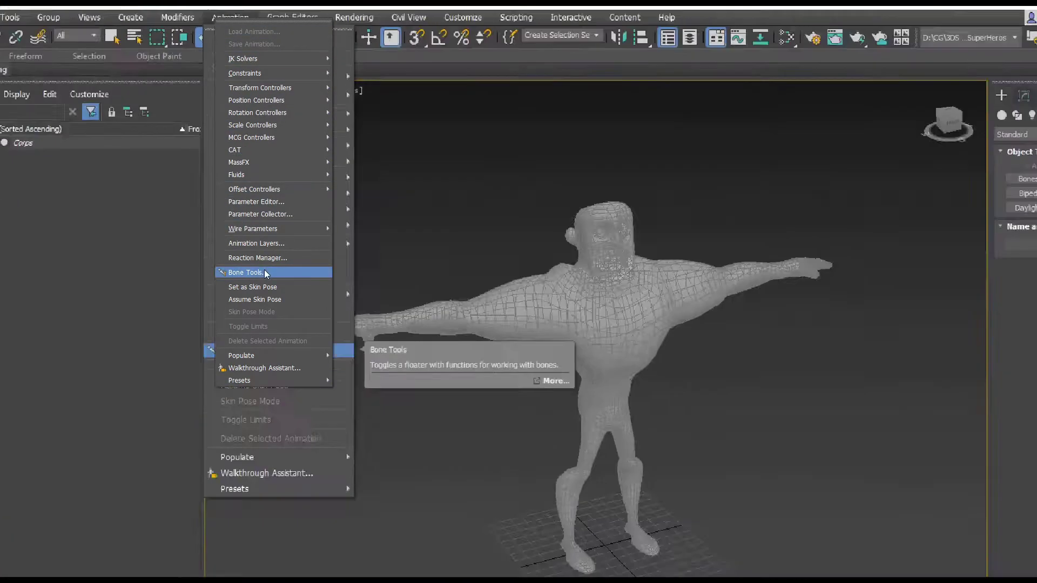
click(264, 272)
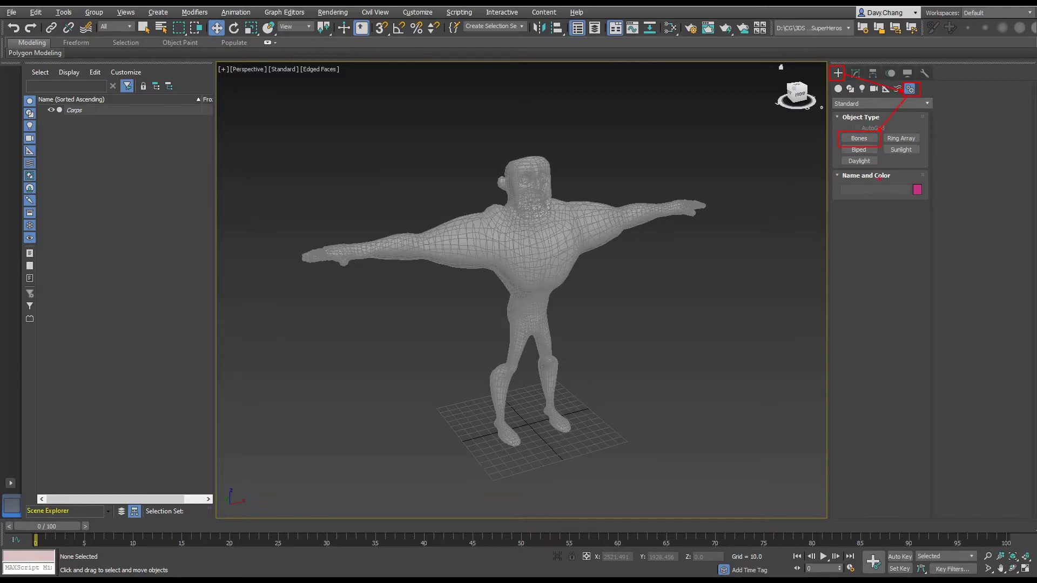
click(236, 12)
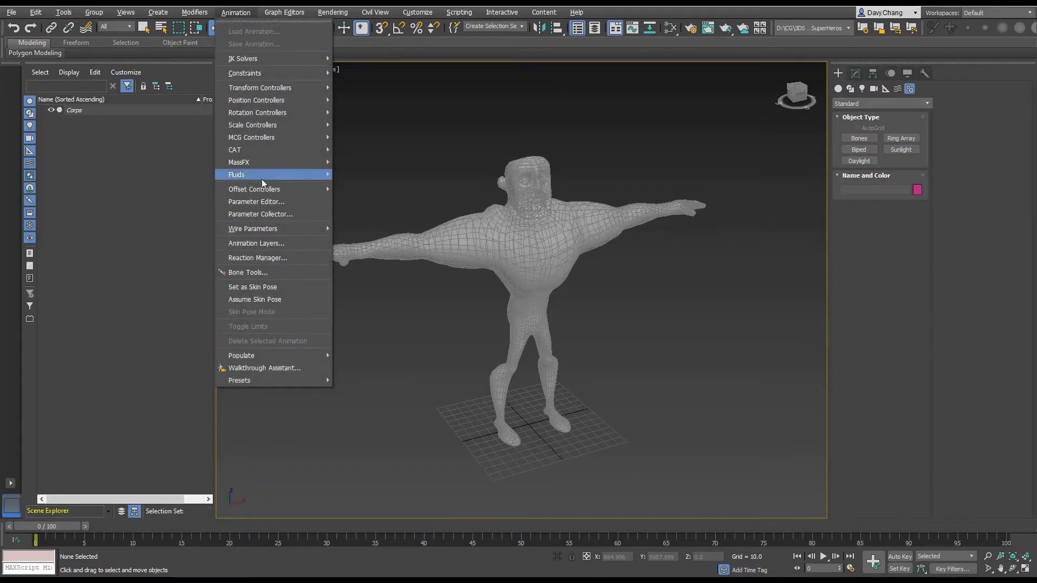
click(272, 277)
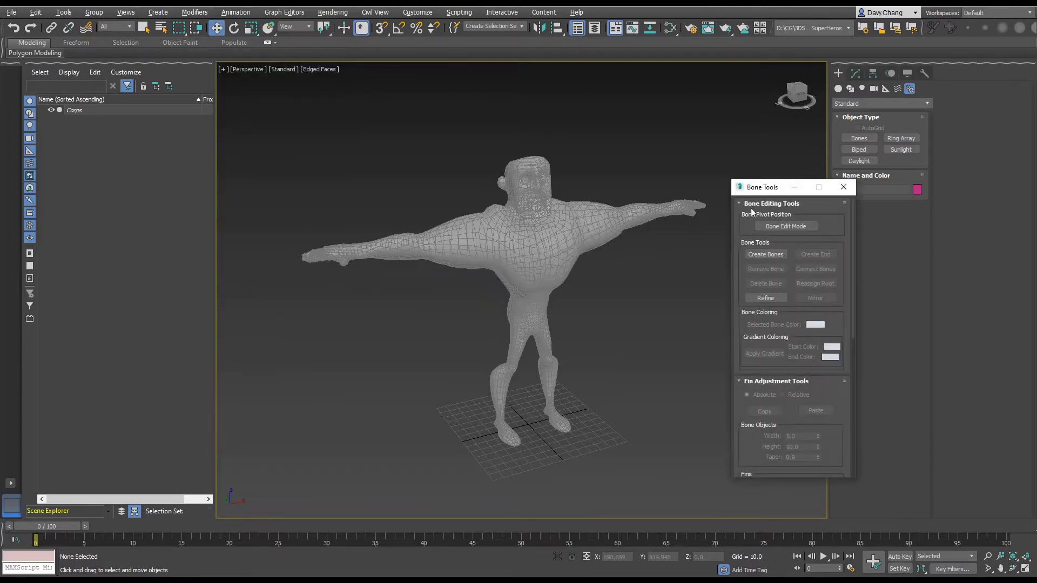
drag(764, 192, 709, 126)
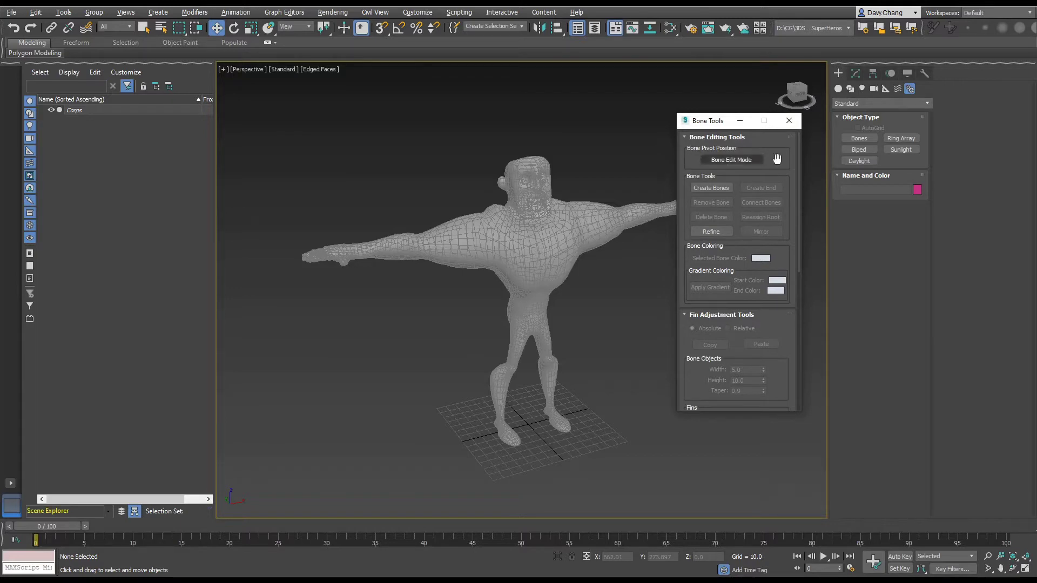
Draw a test chain of five bones around the character's feet with the Bones object type.
click(858, 138)
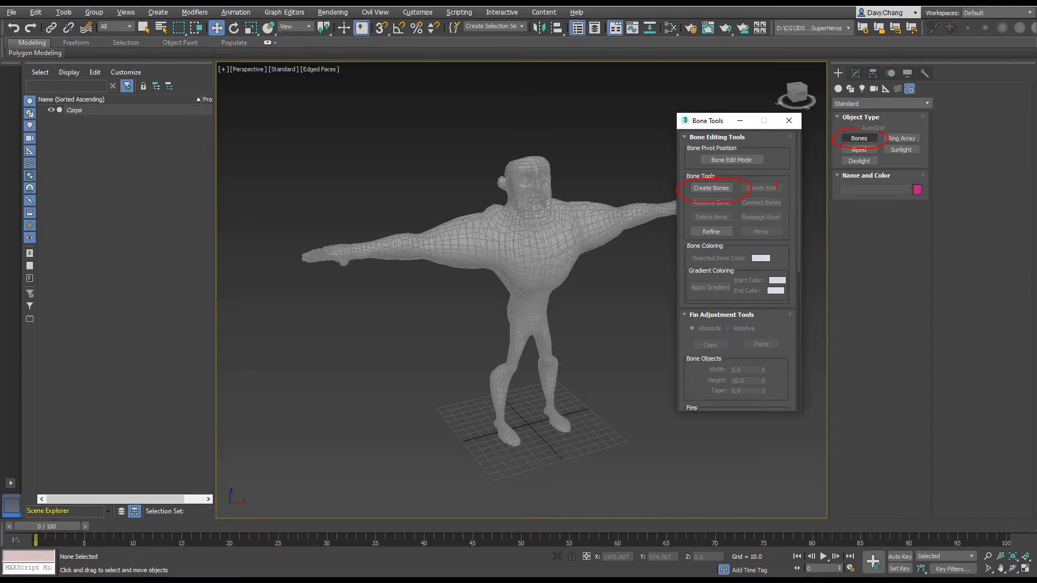
key(Escape)
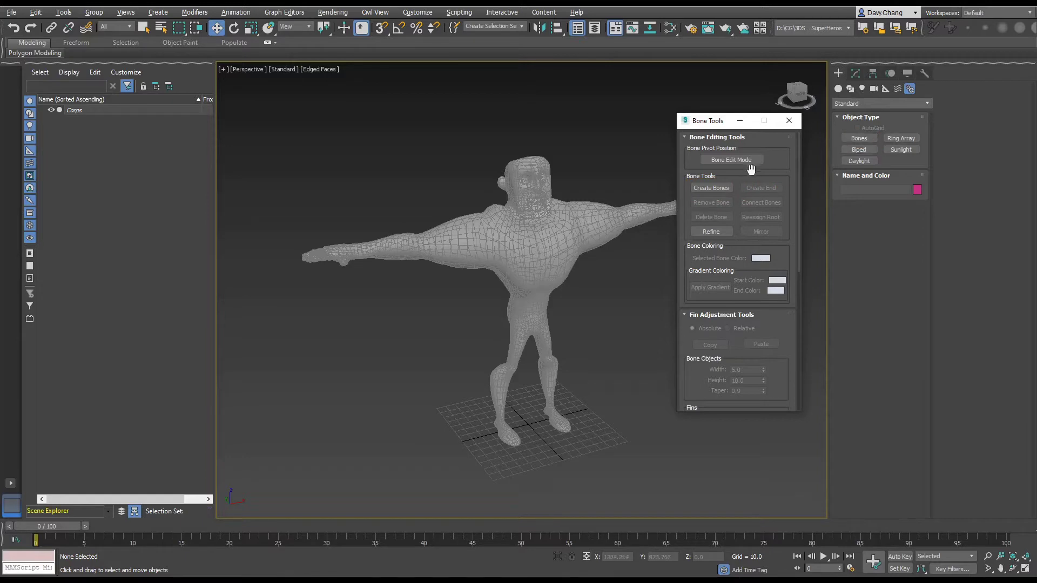
click(864, 139)
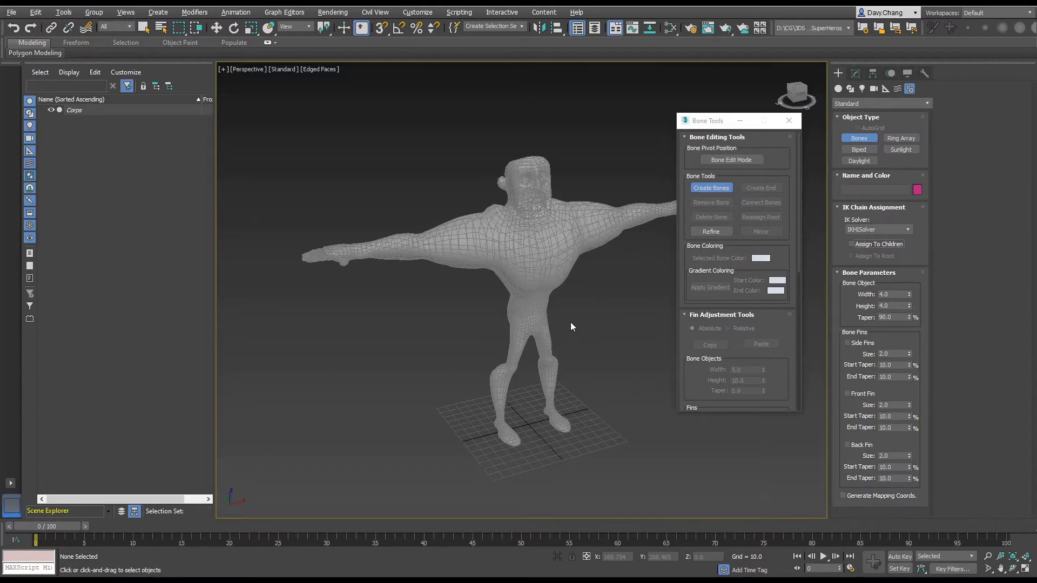
click(529, 382)
click(448, 417)
click(556, 465)
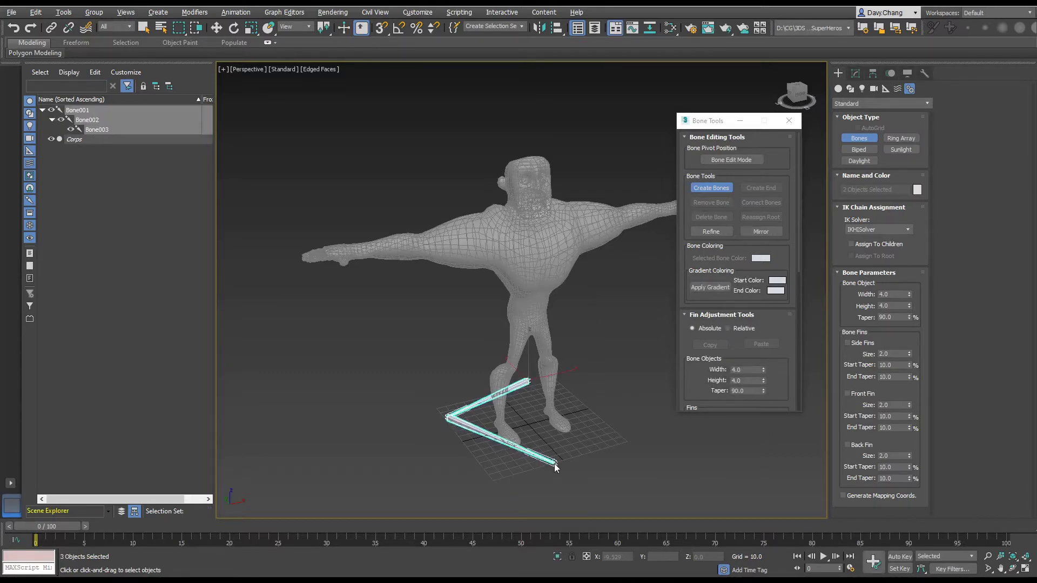
click(638, 432)
click(598, 398)
click(570, 418)
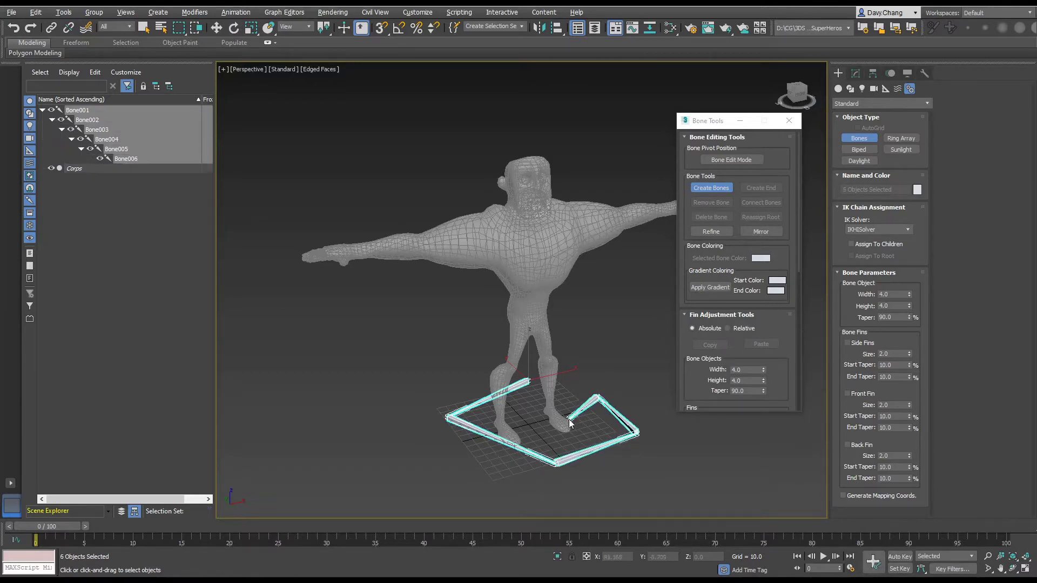
right_click(574, 436)
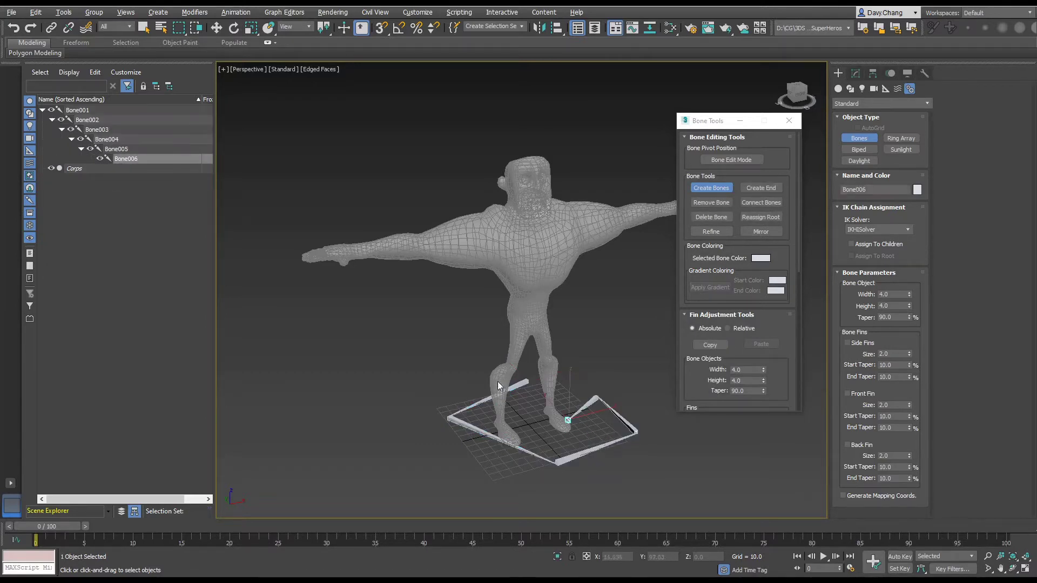
Select the whole five-bone test chain and delete it.
key(w)
double_click(526, 381)
key(Delete)
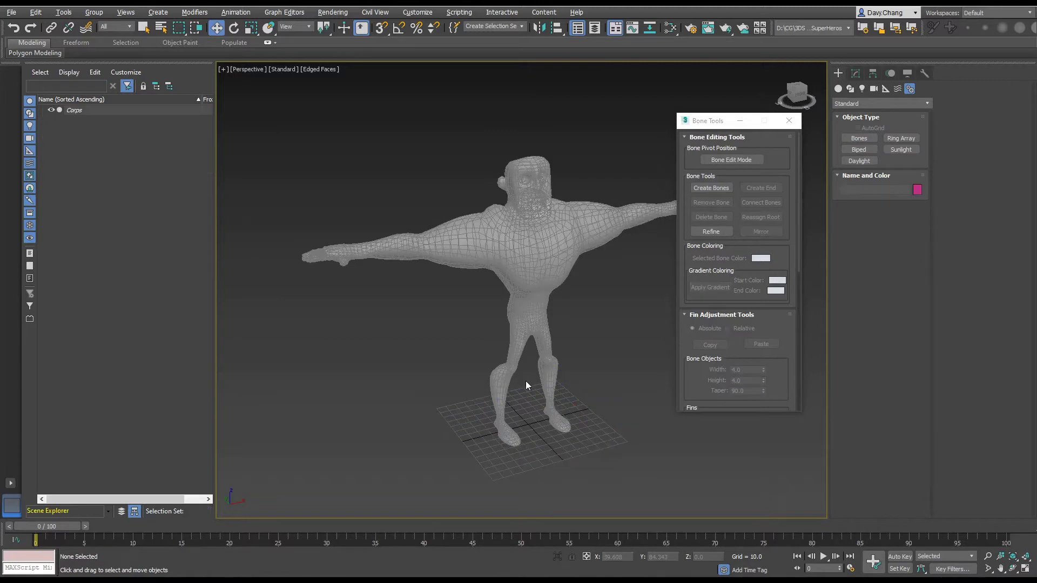
Draw another test chain of six bones on the ground grid using Create Bones from Bone Tools.
click(712, 188)
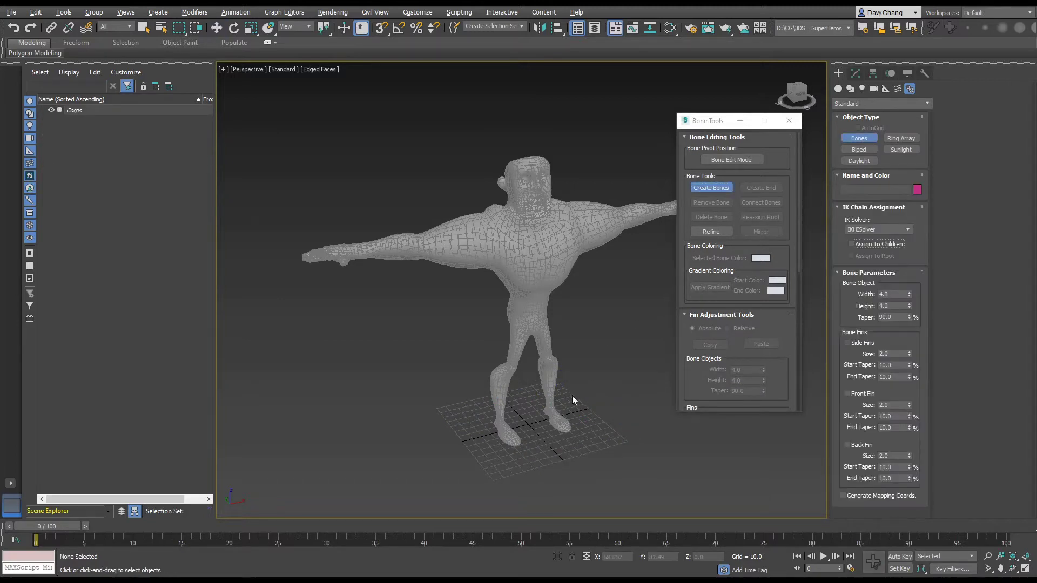
click(489, 366)
click(388, 394)
click(481, 434)
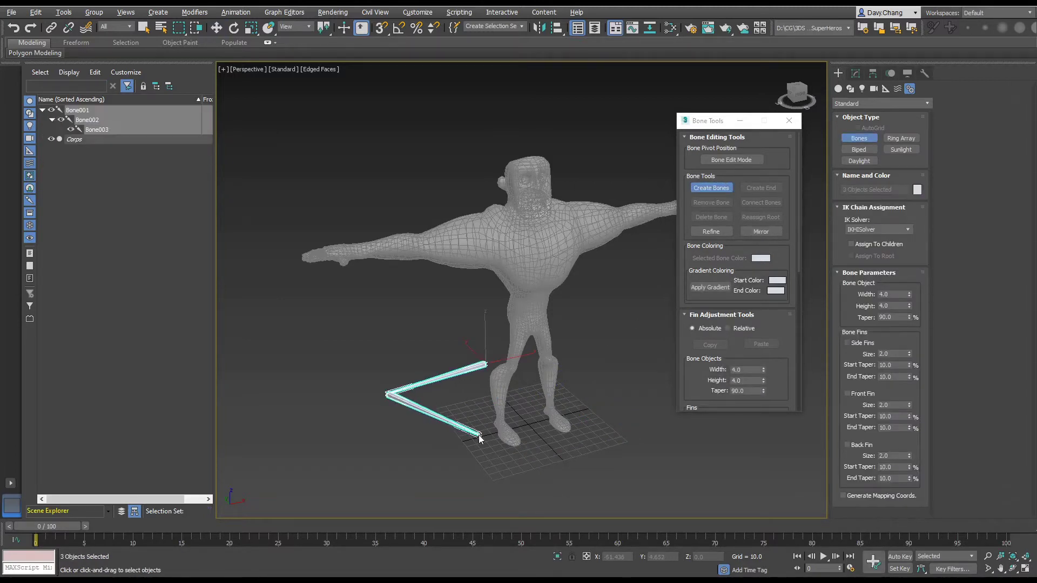
click(541, 412)
click(538, 384)
click(622, 389)
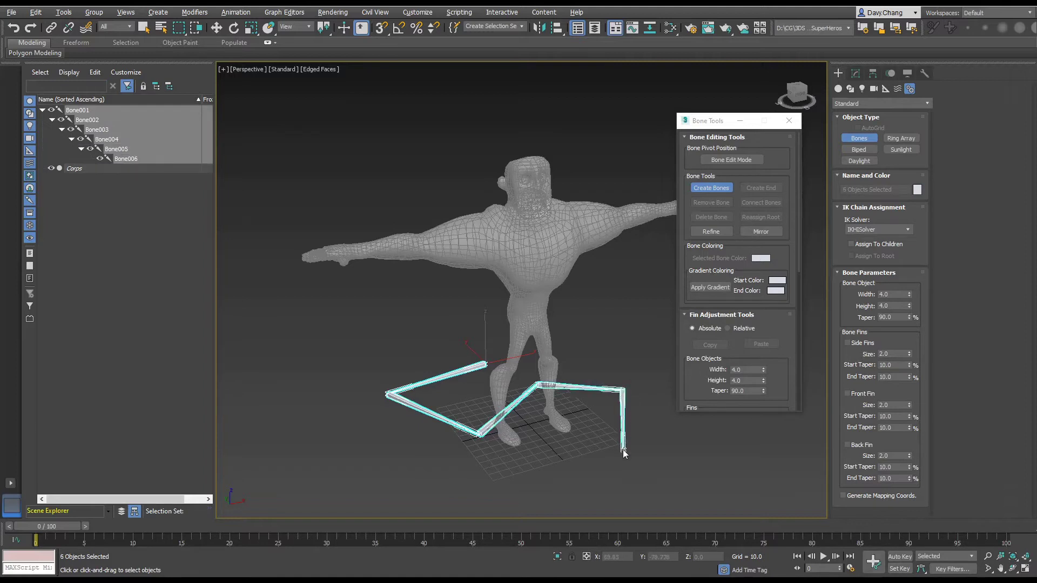
click(624, 451)
right_click(564, 490)
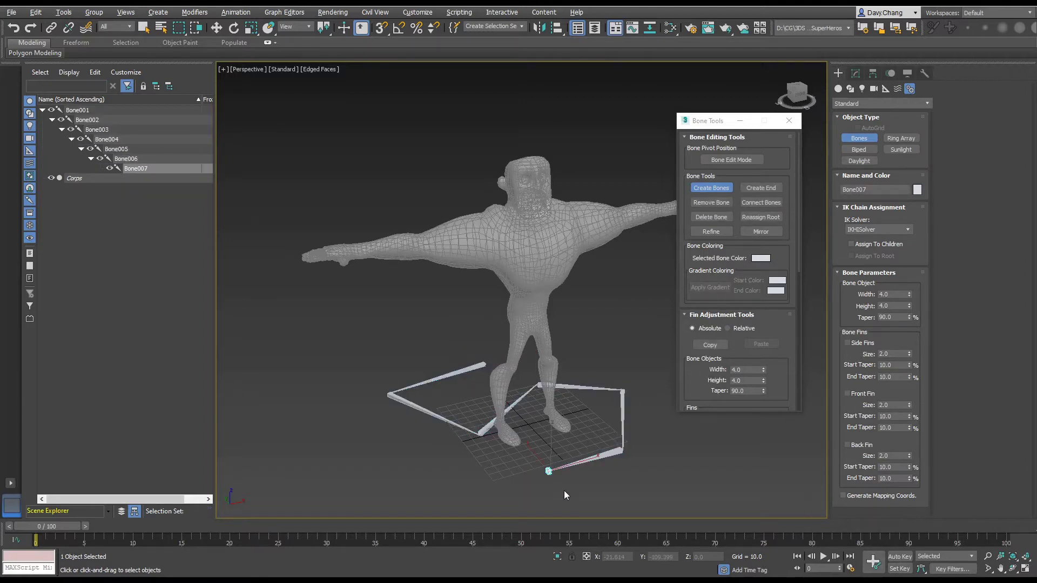
Select the complete six-bone test chain and remove it from the scene.
key(w)
double_click(482, 366)
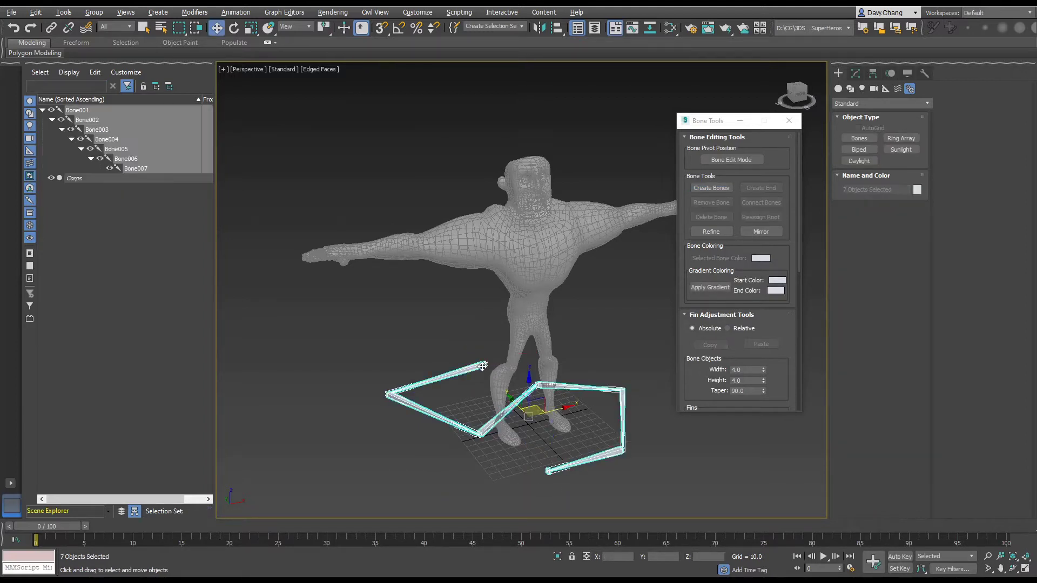
key(Delete)
Switch to a maximized Left view and frame the character from the hips to the head.
alt+middle_drag(490, 365, 560, 270)
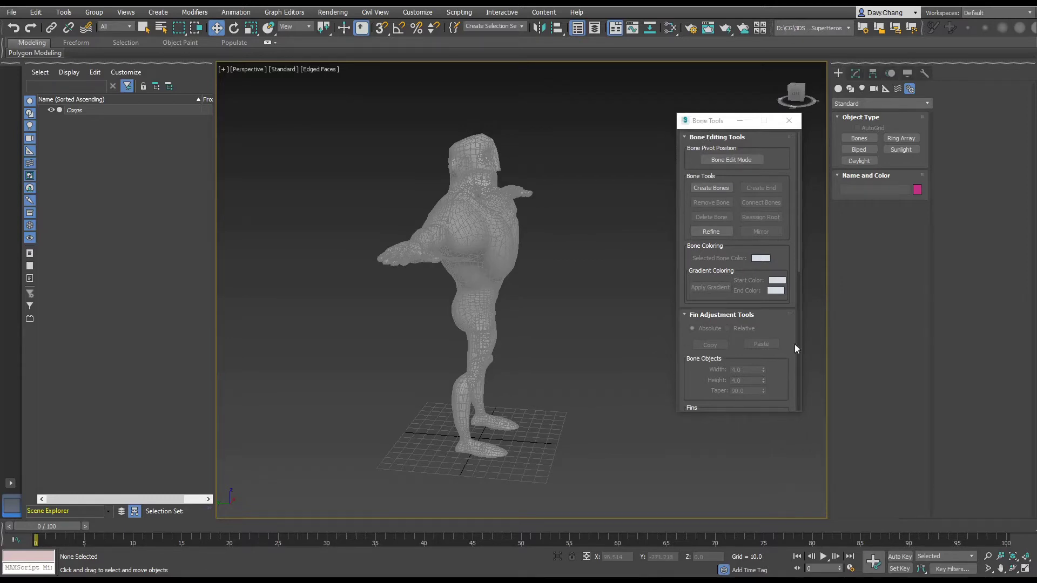
click(702, 123)
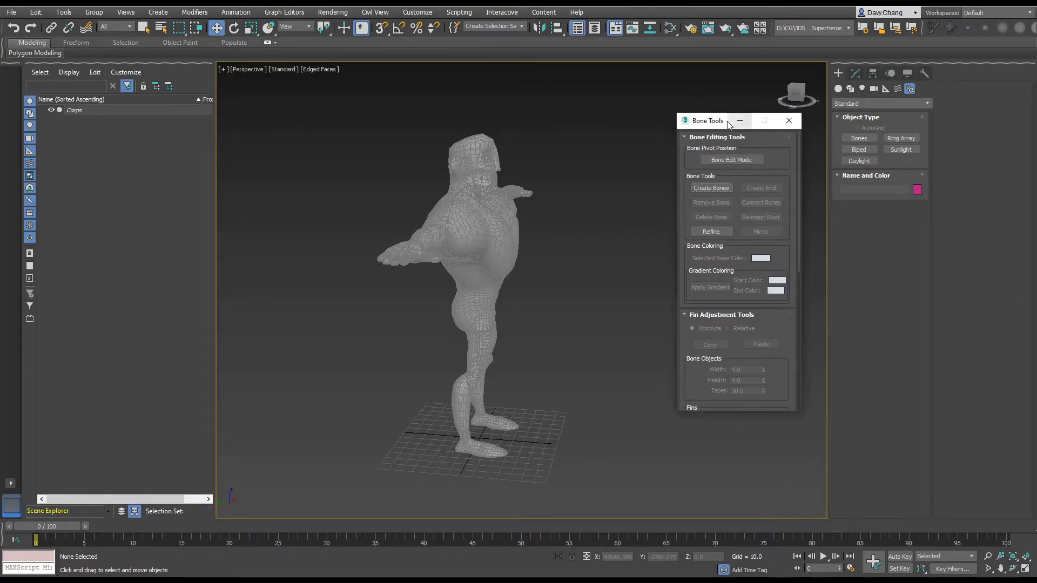
click(548, 208)
key(alt+w)
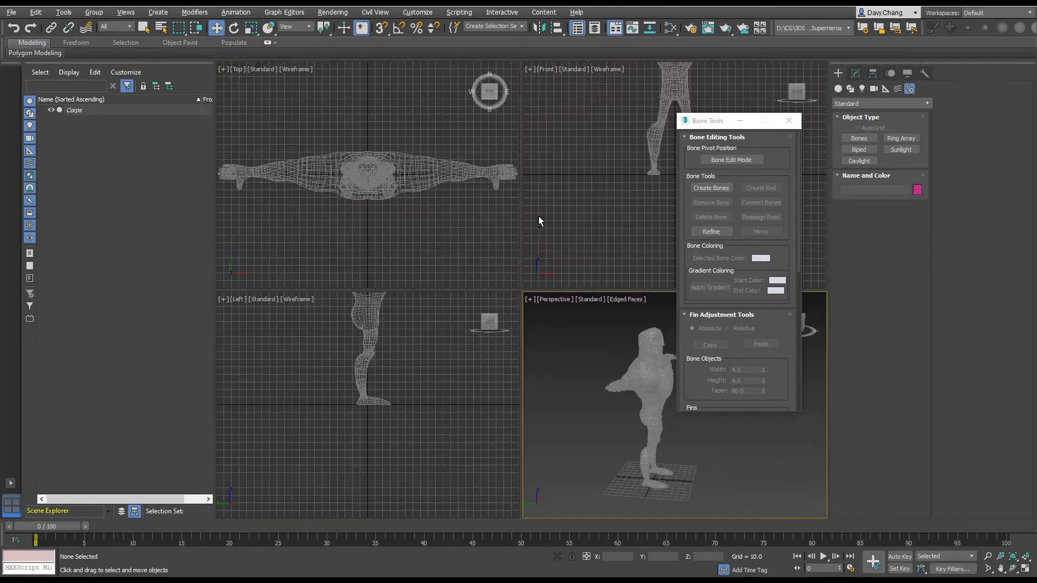
click(461, 359)
key(alt+w)
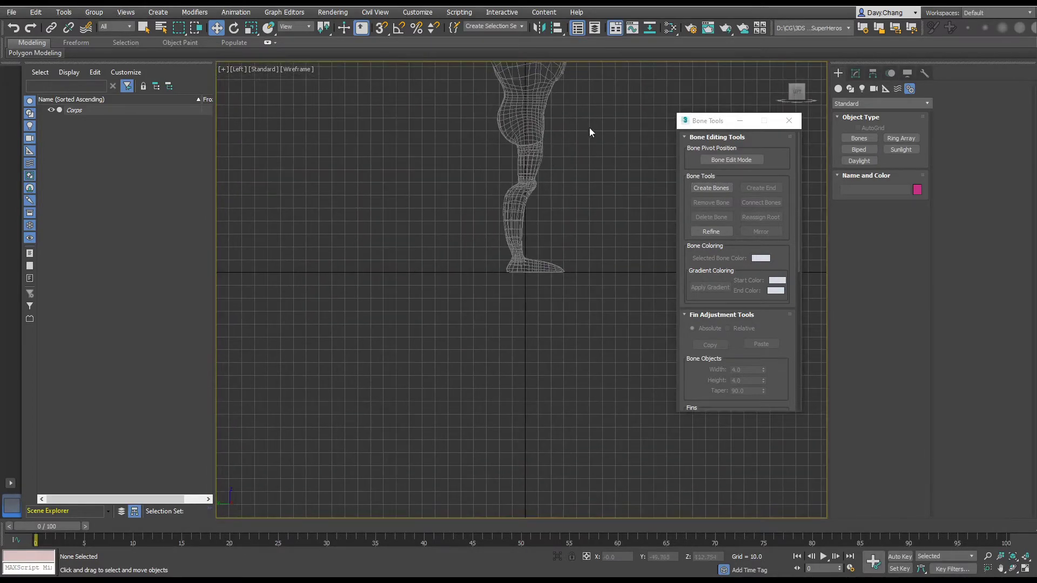
middle_drag(589, 133, 555, 328)
scroll(542, 266, up, 3)
middle_drag(542, 267, 557, 290)
scroll(563, 292, up, 3)
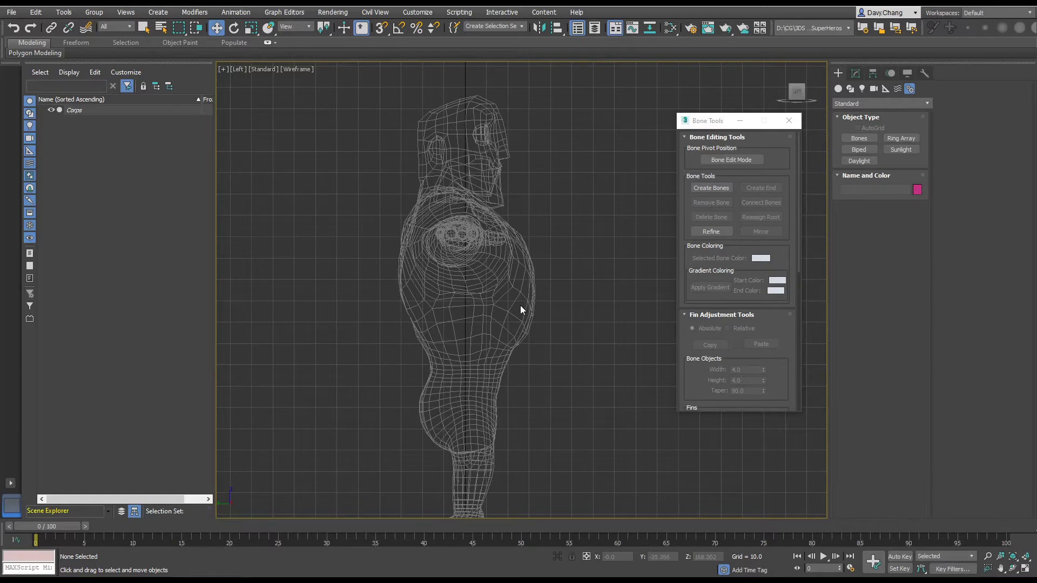
middle_drag(521, 310, 545, 298)
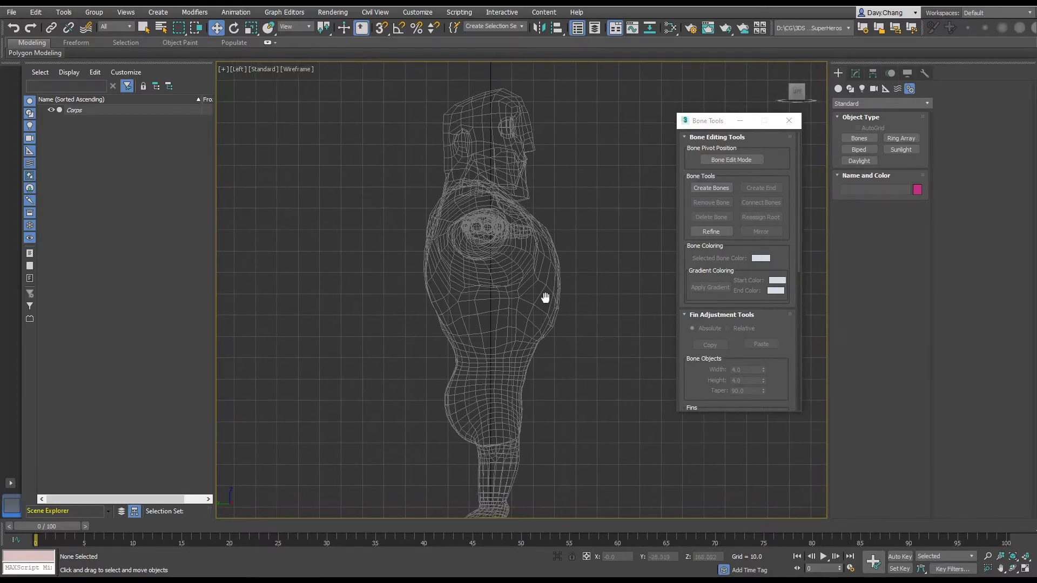
Draw a six-bone spine chain with Create Bones in the Left view, from the hips up through the back and neck to the top of the head.
click(708, 187)
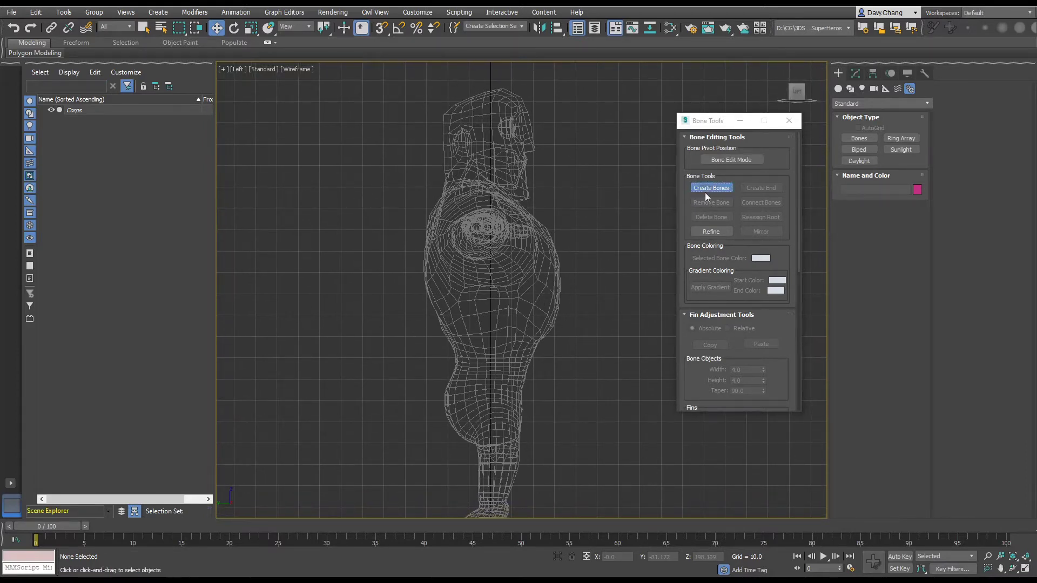
click(465, 420)
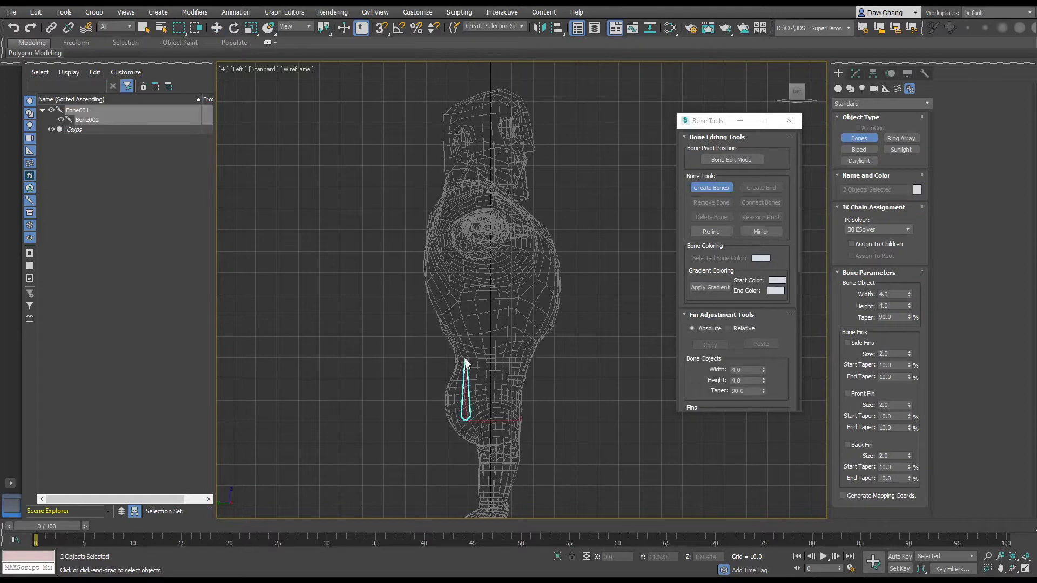
click(472, 353)
click(468, 286)
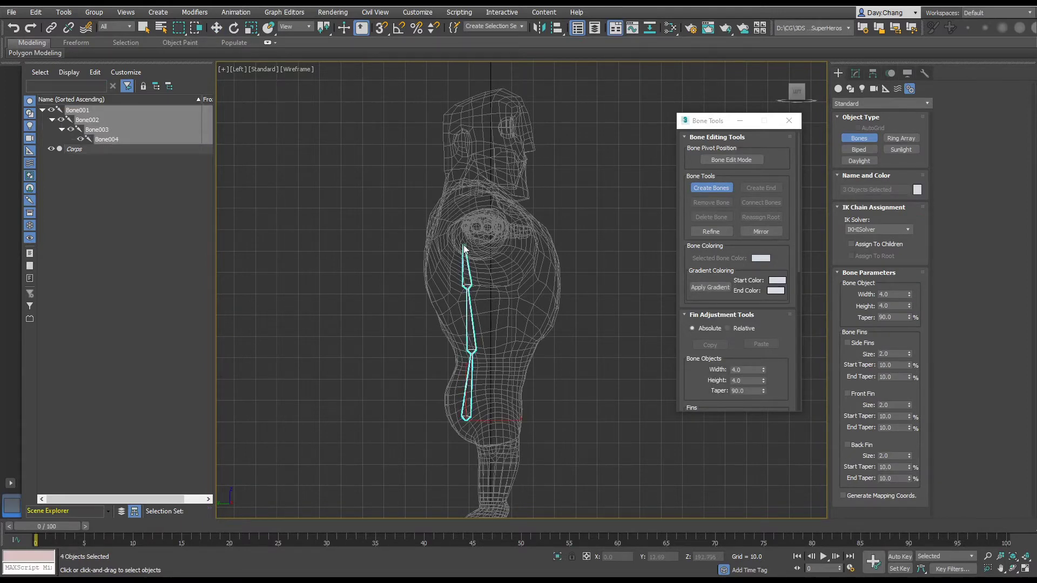
click(463, 237)
click(474, 184)
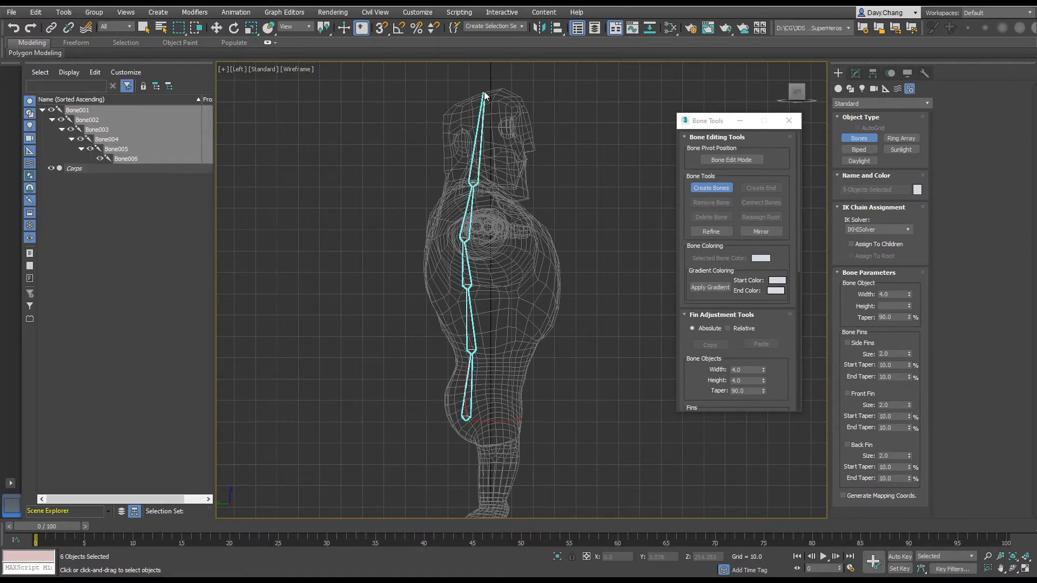
click(484, 89)
right_click(485, 84)
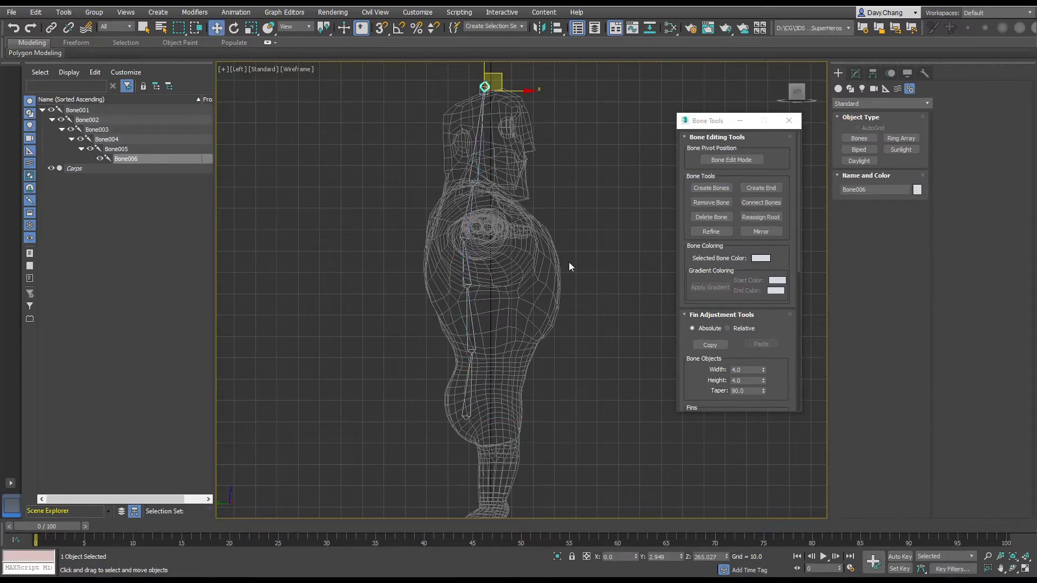
Select the whole spine chain in the maximized Perspective view and delete it.
key(alt+w)
right_click(605, 337)
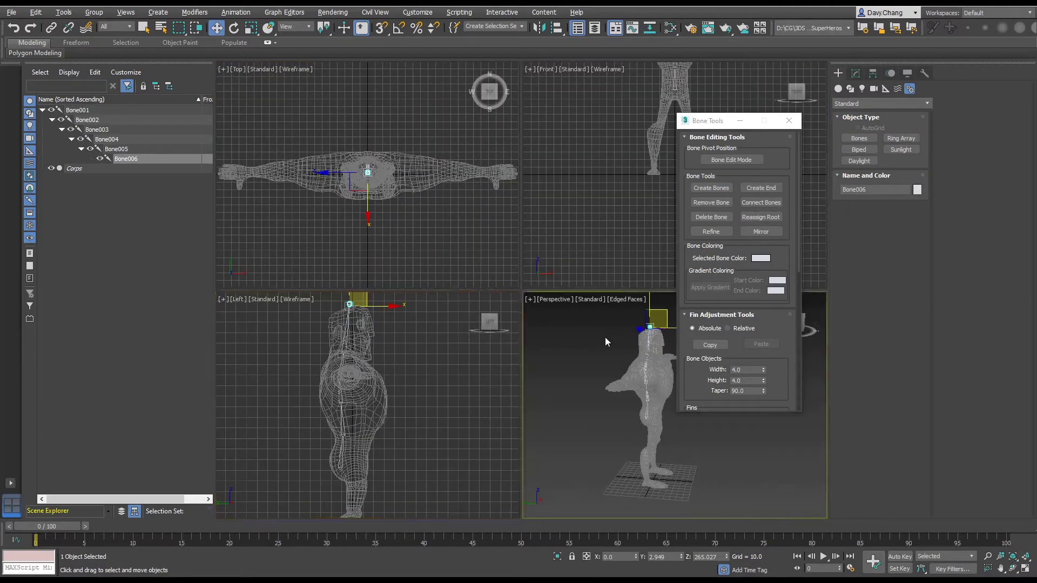
key(alt+w)
alt+middle_drag(566, 293, 533, 295)
scroll(511, 275, up, 2)
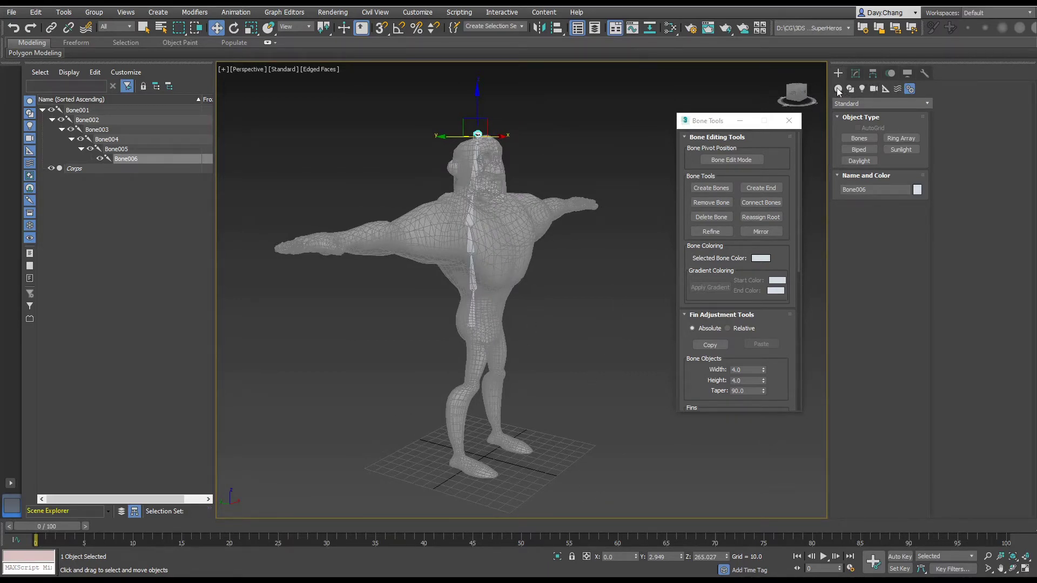
alt+middle_drag(491, 297, 465, 303)
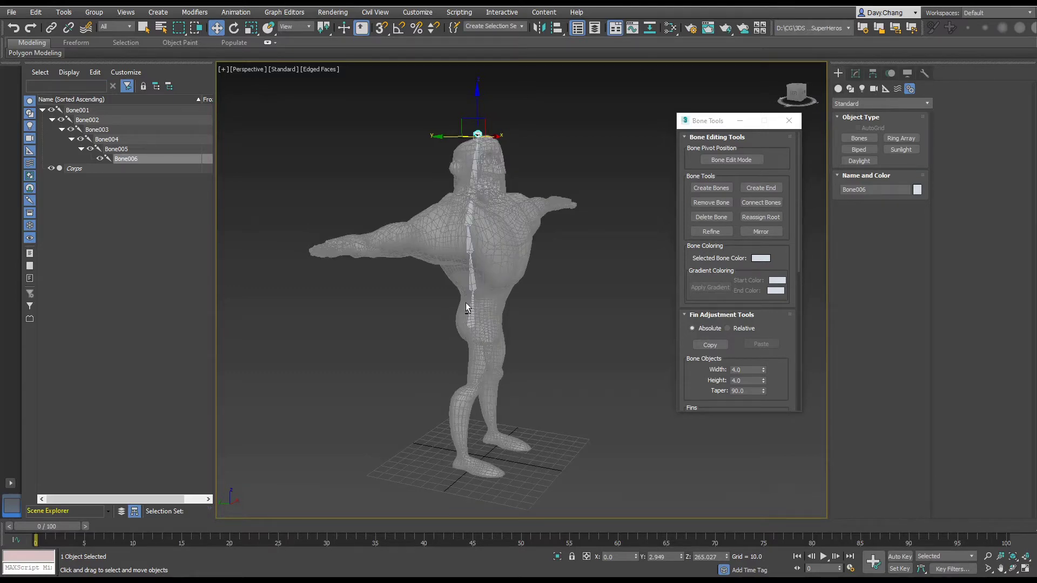
click(468, 321)
double_click(469, 322)
key(Delete)
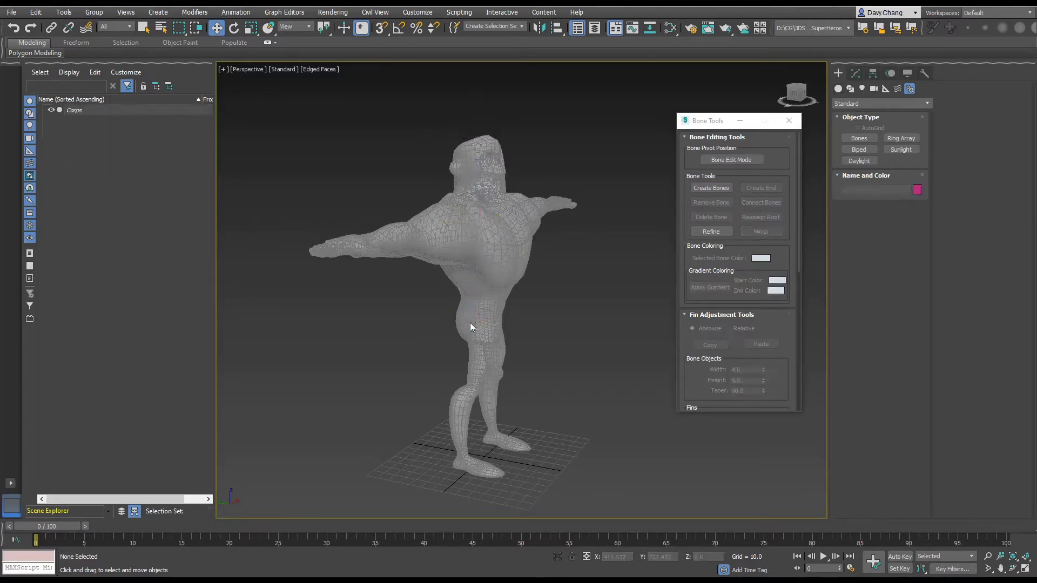
Switch to a maximized Top view, frame the character's outstretched arm, and move the Bone Tools window clear of it.
key(alt+w)
key(alt+w)
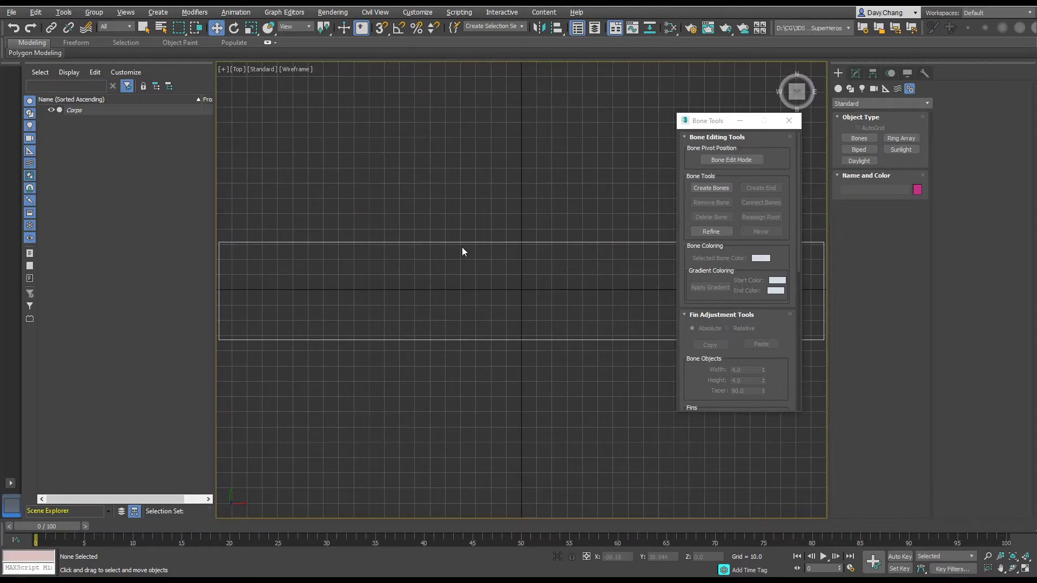
key(alt+w)
scroll(440, 242, down, 3)
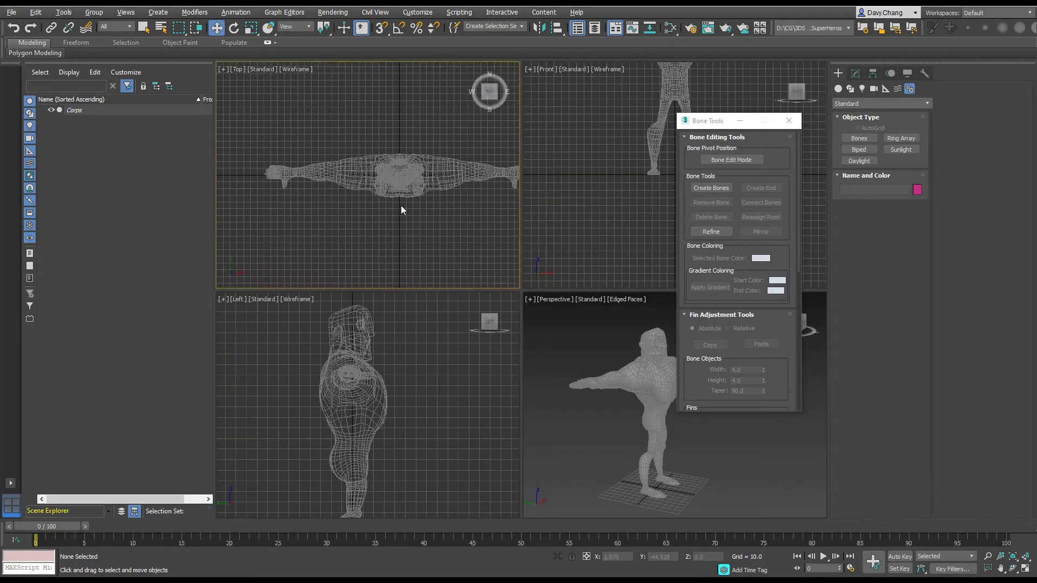
key(alt+w)
scroll(479, 274, up, 4)
middle_drag(479, 250, 518, 241)
drag(714, 121, 773, 166)
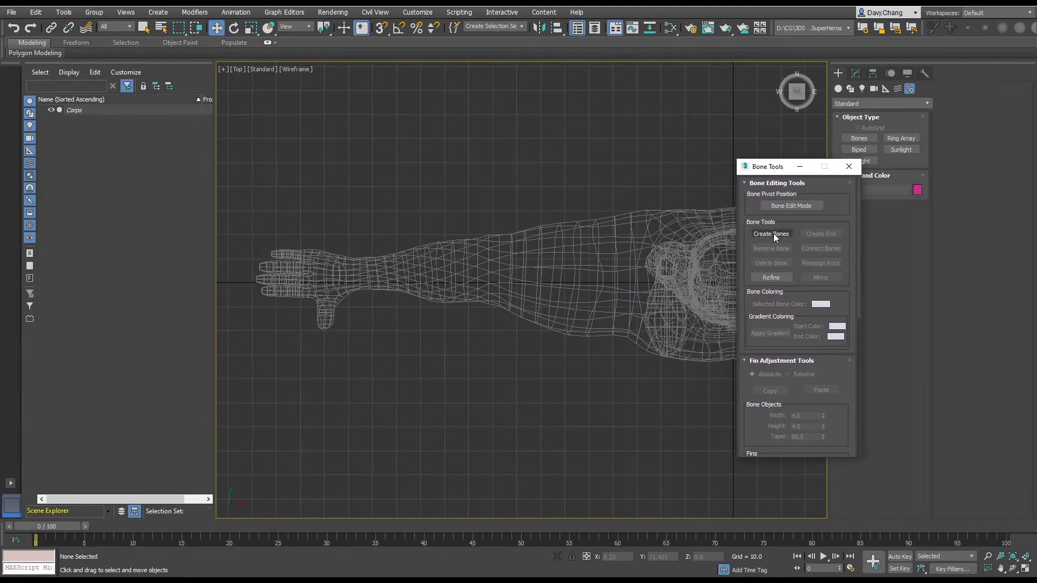
Draw a five-bone arm chain with Create Bones in the Top view, from the shoulder through the elbow and wrist to a fingertip.
click(773, 233)
click(637, 284)
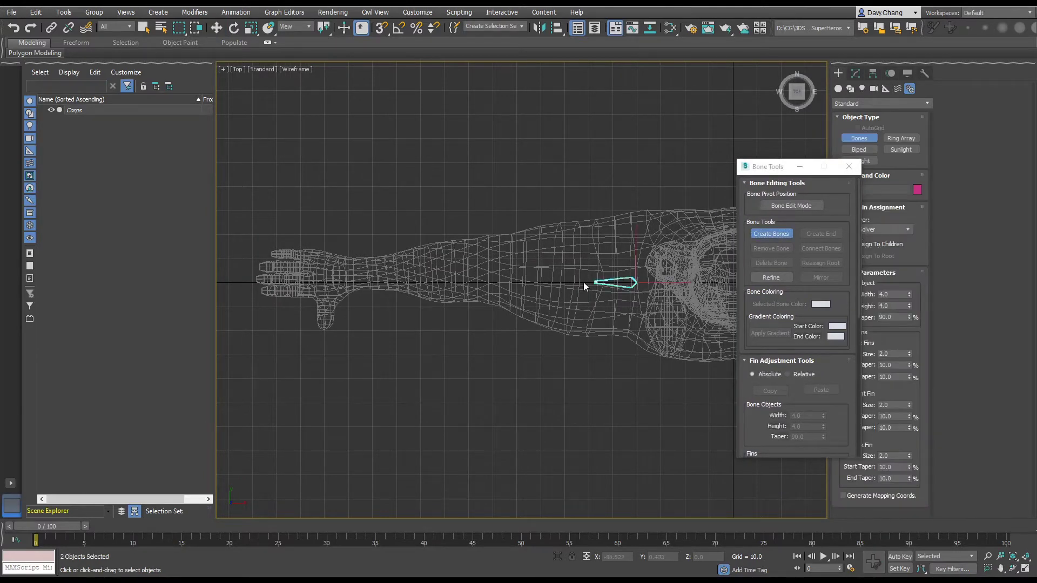
click(489, 268)
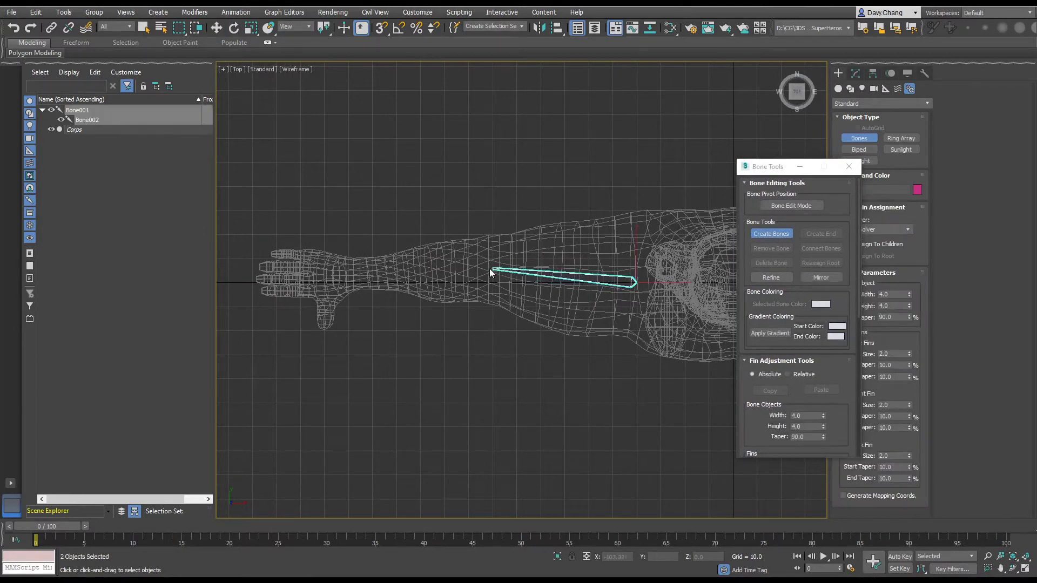
click(365, 273)
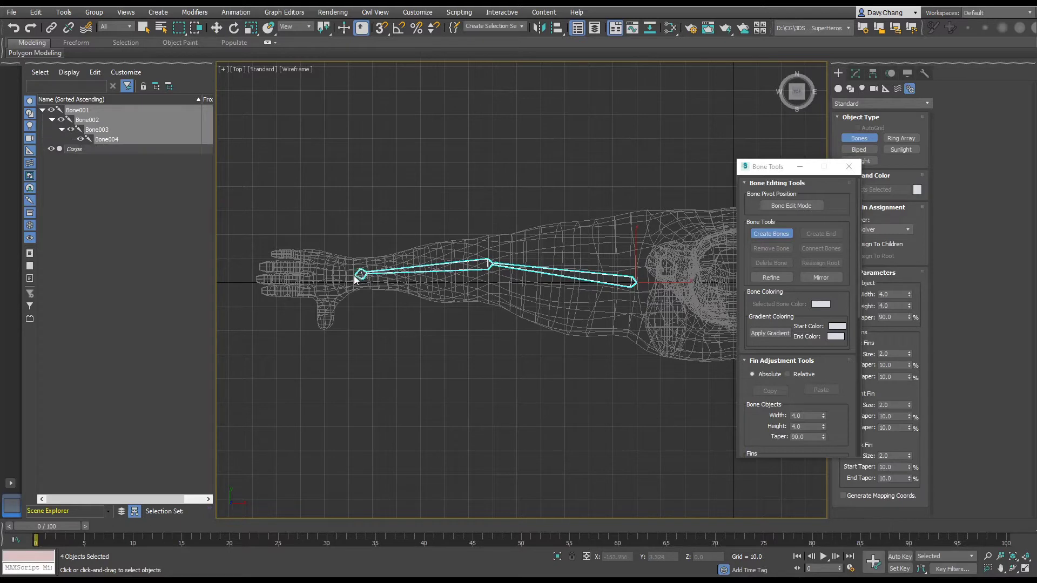
click(303, 255)
right_click(273, 258)
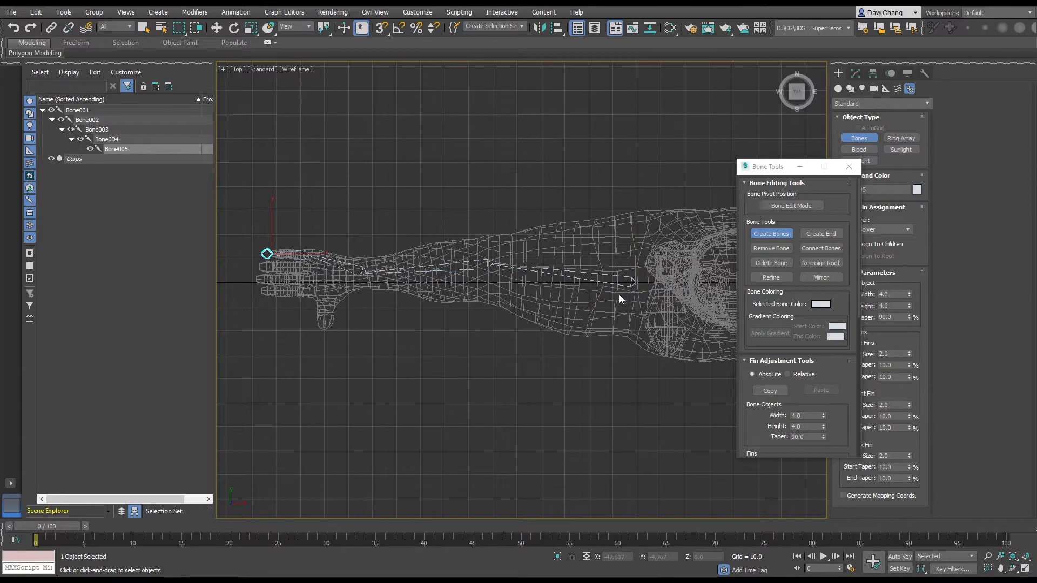
key(w)
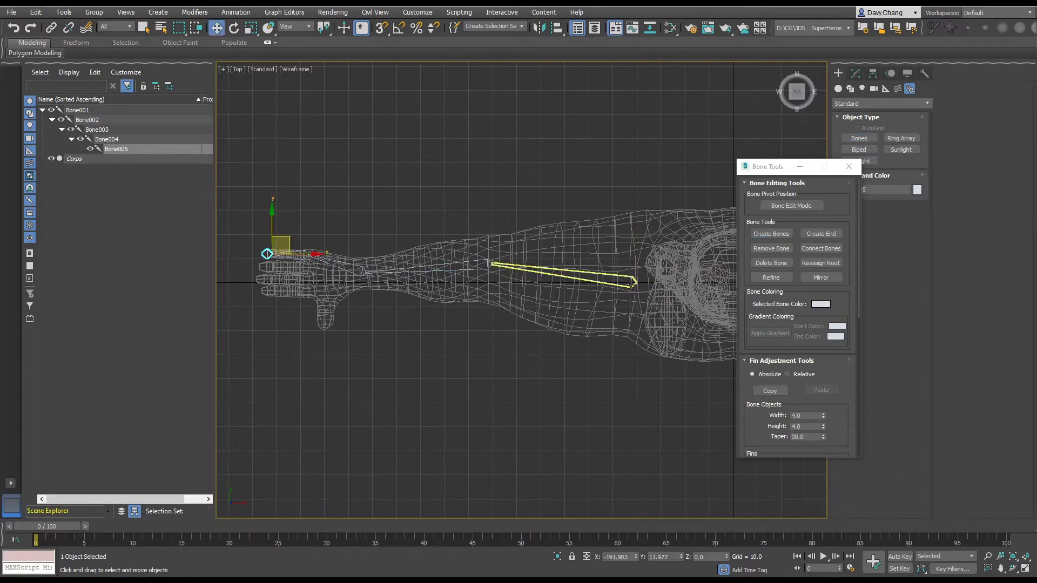
Select the whole arm chain, inspect its position relative to the body in the Perspective view, and delete it.
double_click(631, 284)
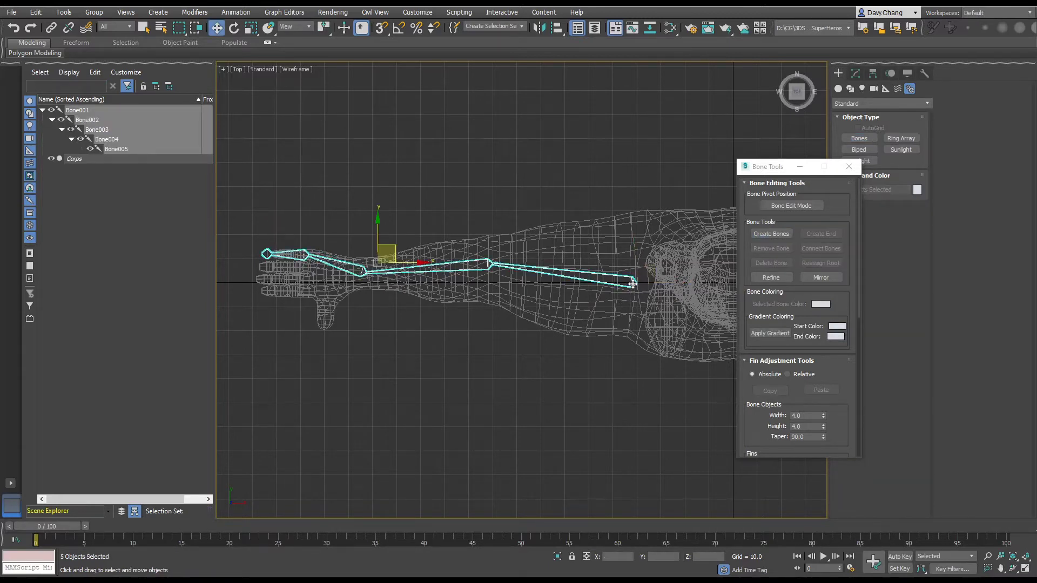
key(alt+w)
middle_click(653, 383)
key(alt+w)
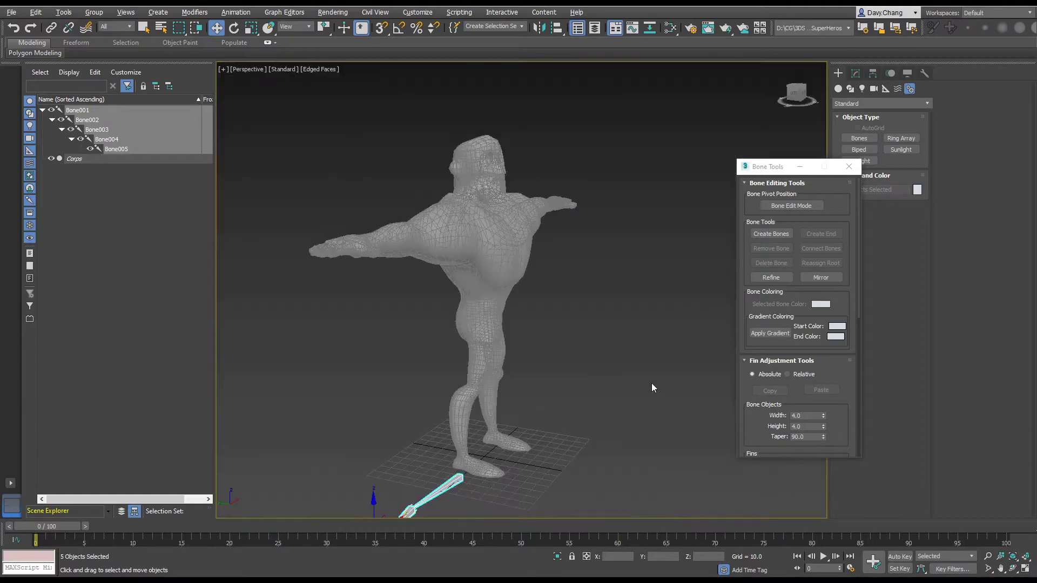
scroll(543, 349, up, 1)
middle_drag(540, 352, 601, 184)
alt+middle_drag(600, 224, 497, 284)
scroll(591, 258, up, 3)
scroll(519, 225, down, 3)
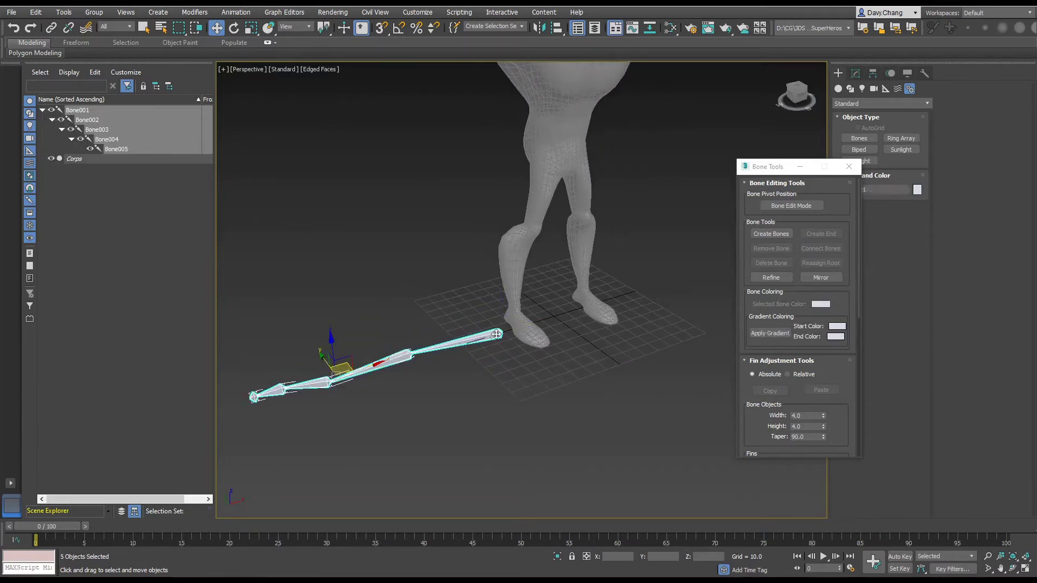
key(Delete)
Create a standard primitive Plane on the ground grid beneath the character's feet in the Perspective view.
alt+middle_drag(496, 334, 718, 270)
drag(775, 169, 798, 215)
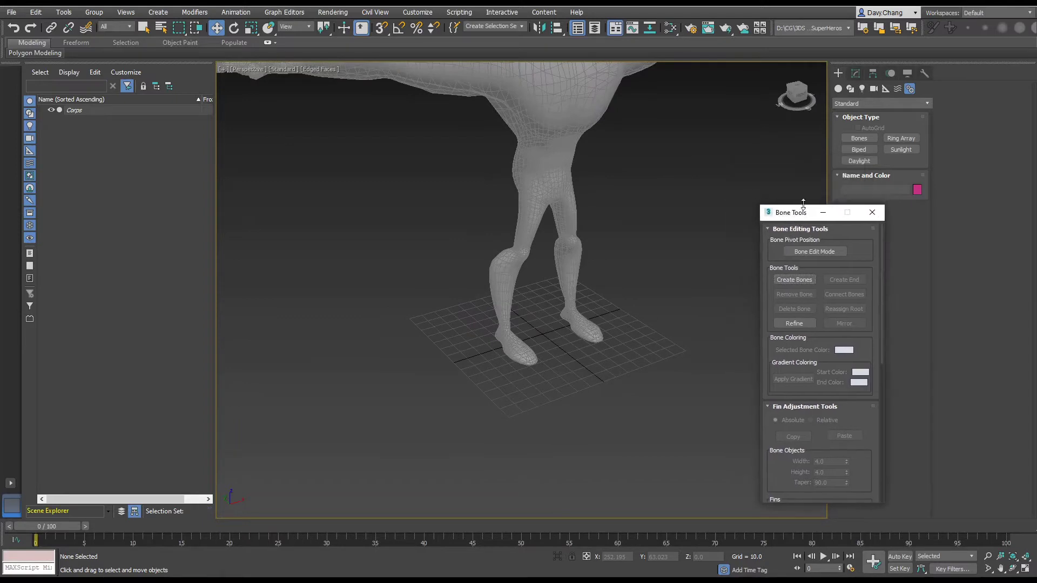
click(839, 89)
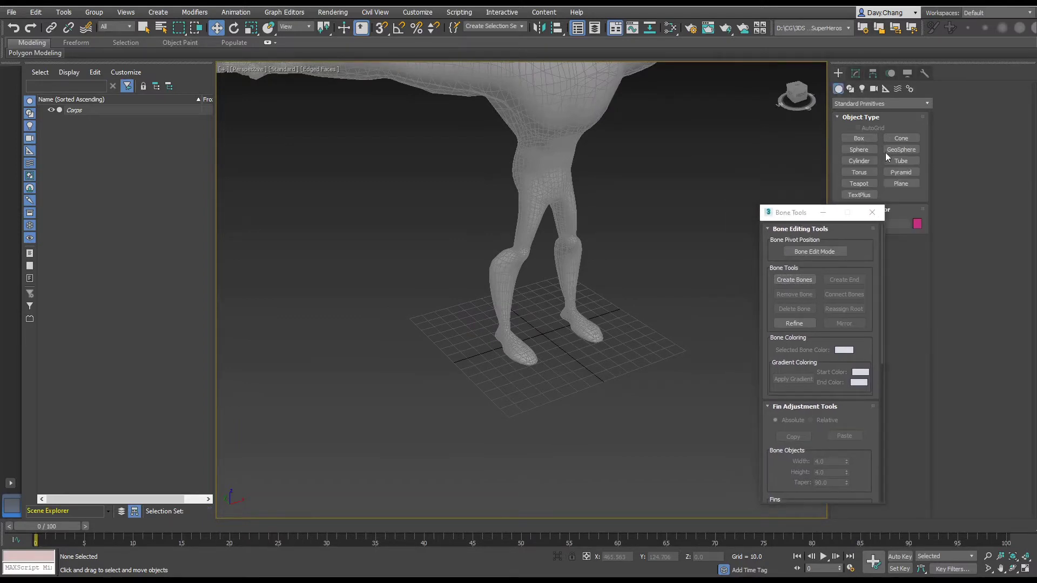
click(909, 185)
mouse_move(486, 319)
middle_down()
mouse_move(504, 308)
mouse_move(486, 308)
mouse_move(488, 292)
mouse_move(482, 319)
middle_up()
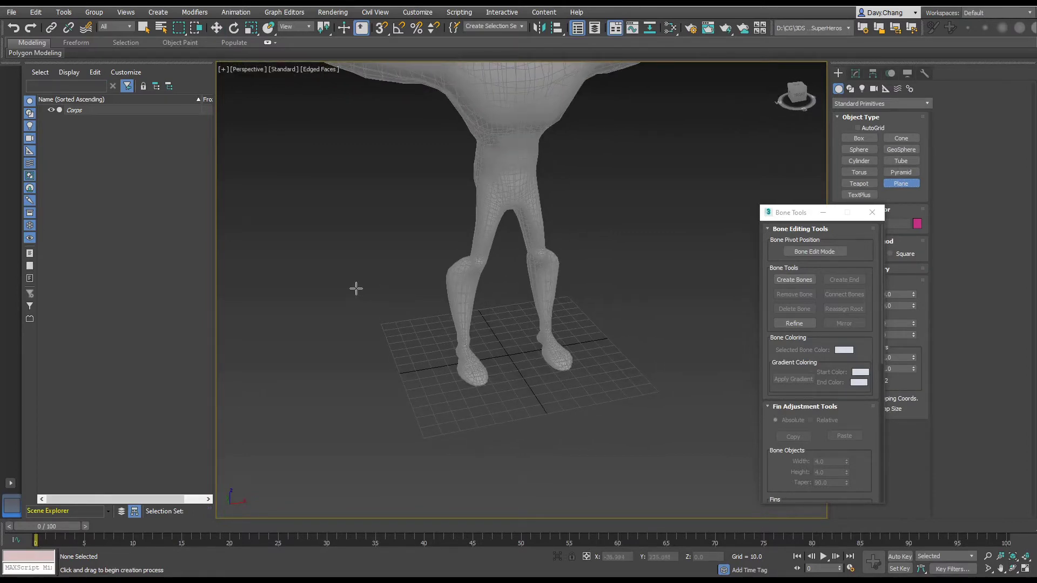
drag(356, 289, 569, 366)
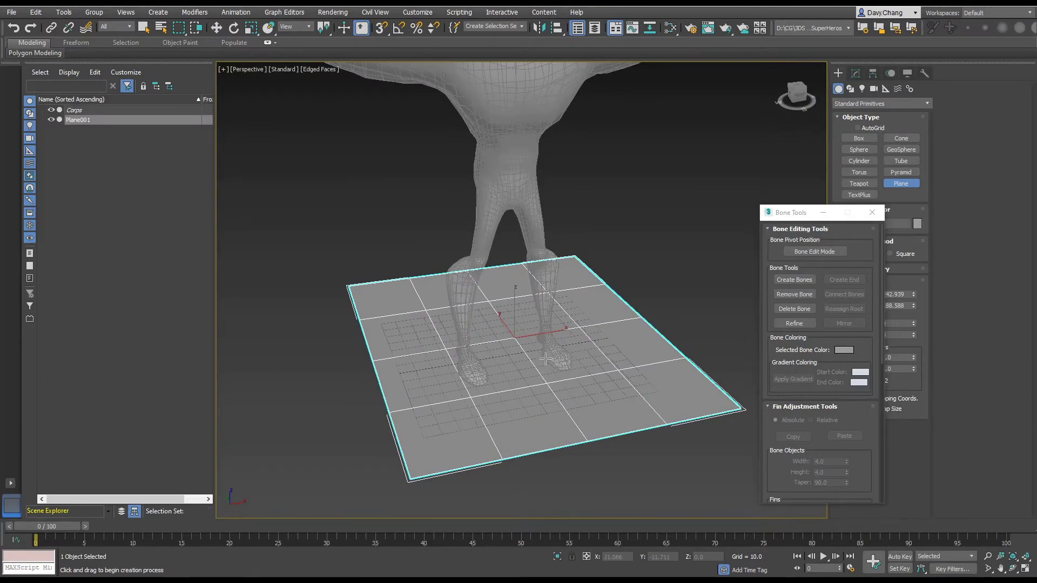
right_click(545, 359)
Rotate the plane 90 degrees about the Y axis so that it stands upright through the character's centre.
key(e)
drag(489, 312, 537, 296)
alt+middle_drag(555, 315, 545, 309)
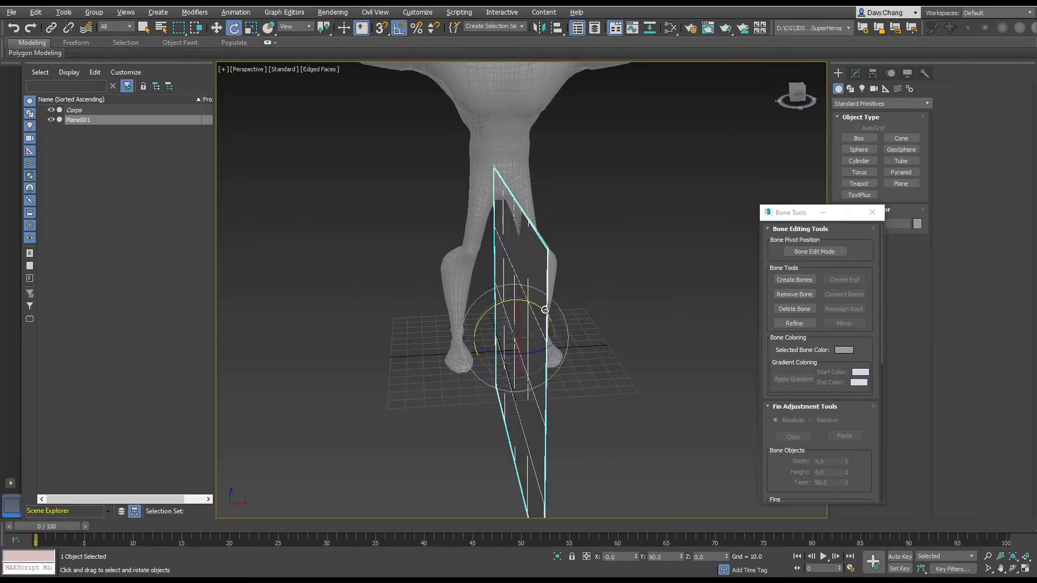
Clone the upright plane as a Copy and rotate the clone perpendicular to the original around the vertical axis.
key(ctrl+v)
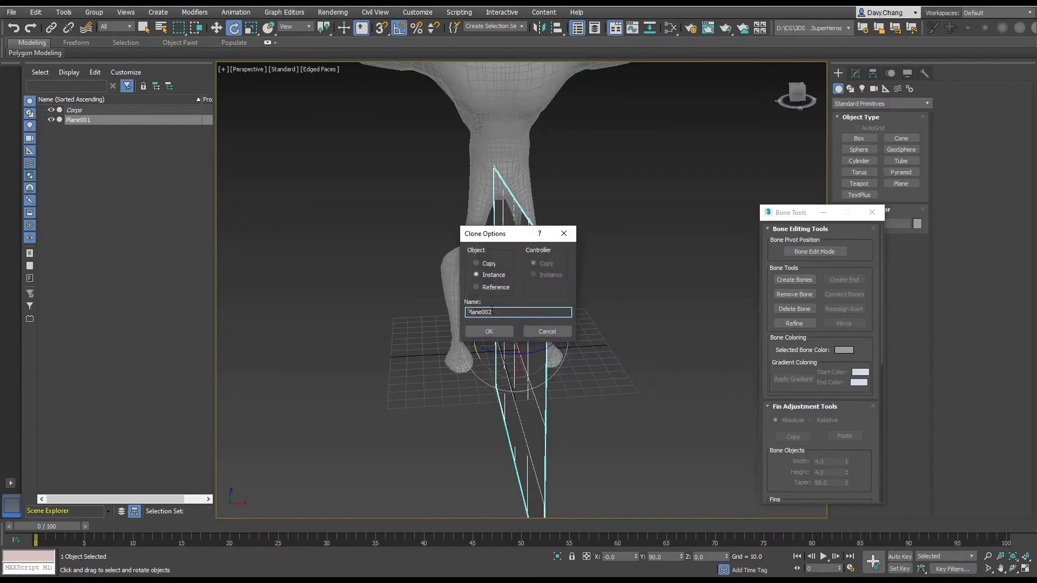
click(476, 263)
click(489, 331)
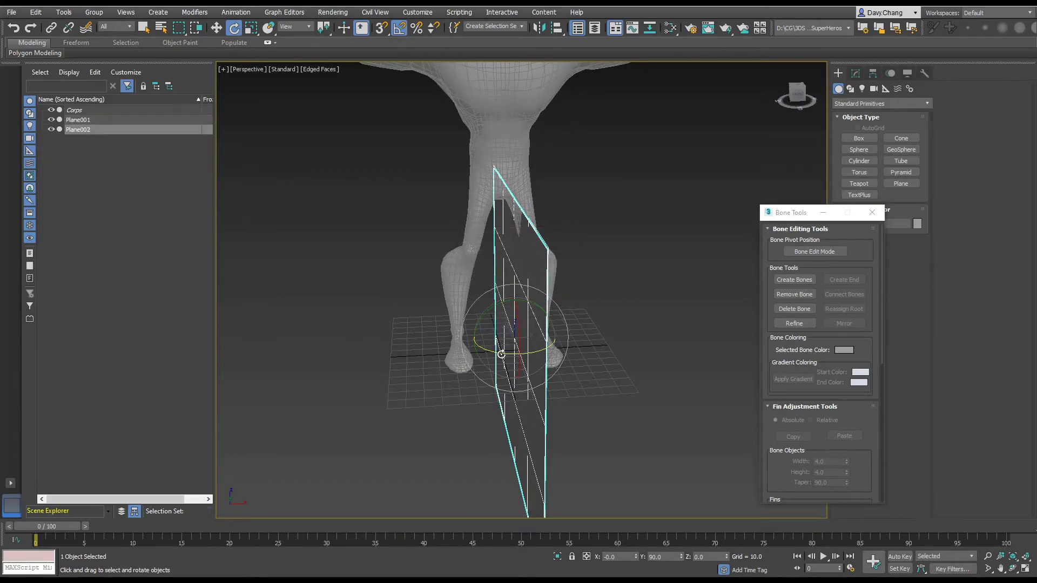
drag(502, 355, 551, 346)
key(w)
Examine the two crossed planes from the side and the front to compare their orientation with the character.
alt+middle_drag(550, 345, 539, 360)
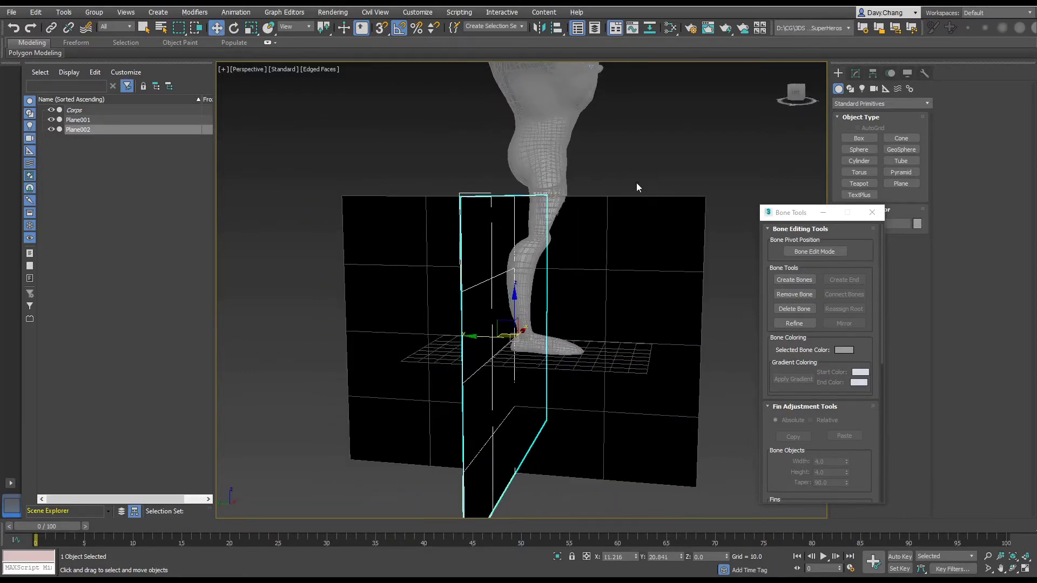
click(650, 156)
alt+middle_drag(650, 156, 672, 233)
click(672, 234)
alt+middle_drag(712, 290, 438, 244)
click(412, 250)
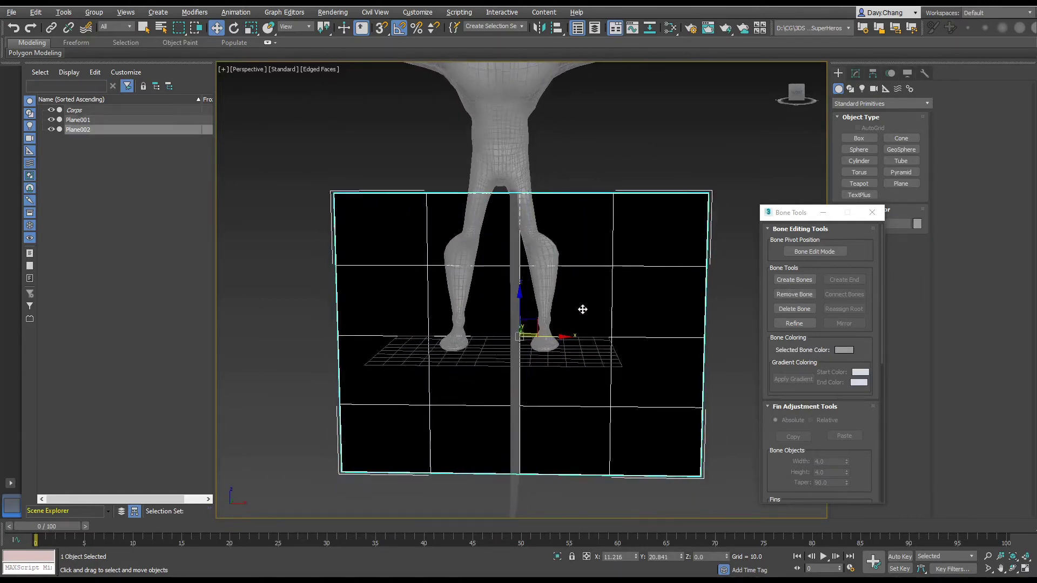
Select both crossed planes and delete them from the scene.
alt+middle_drag(584, 308, 504, 290)
click(371, 145)
drag(381, 151, 445, 230)
alt+middle_drag(453, 241, 493, 268)
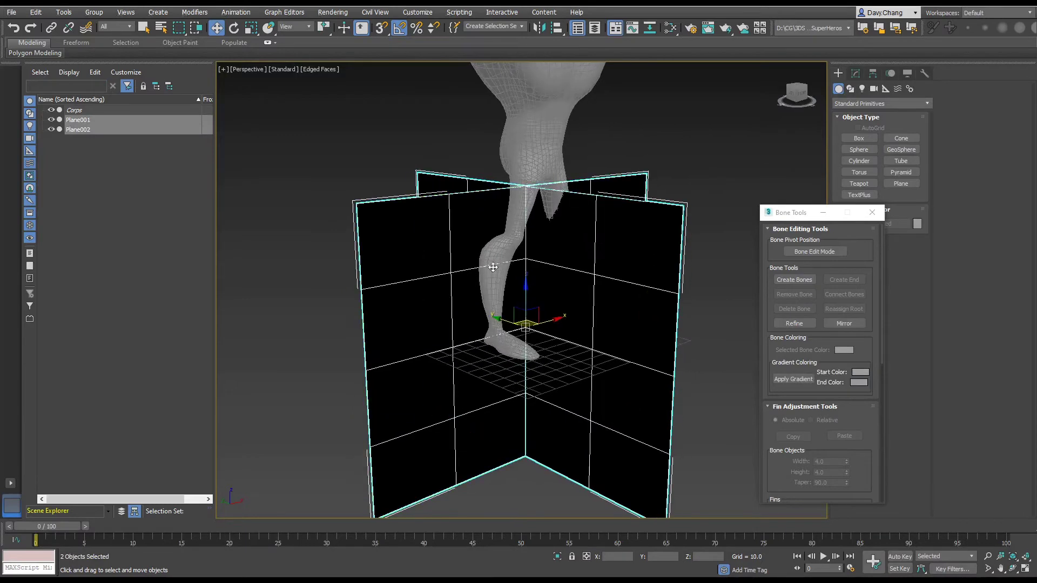
mouse_move(581, 248)
alt+middle_down()
mouse_move(557, 253)
mouse_move(574, 248)
alt+middle_up()
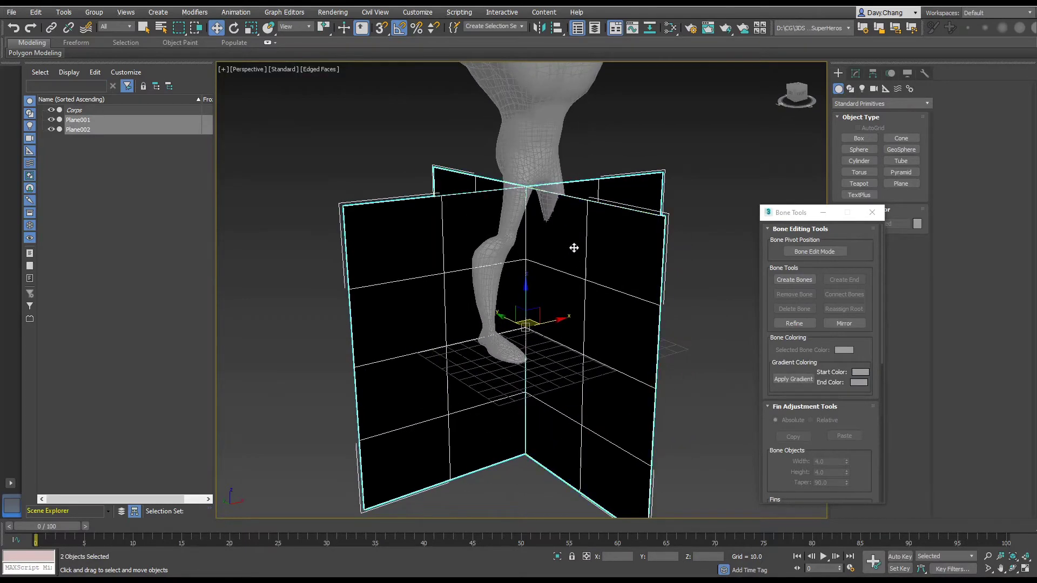
key(Delete)
In the Front view, create a bone chain from beside the neck base along the character's right arm to the hand.
alt+middle_drag(522, 300, 511, 373)
scroll(546, 291, down, 3)
scroll(510, 356, up, 1)
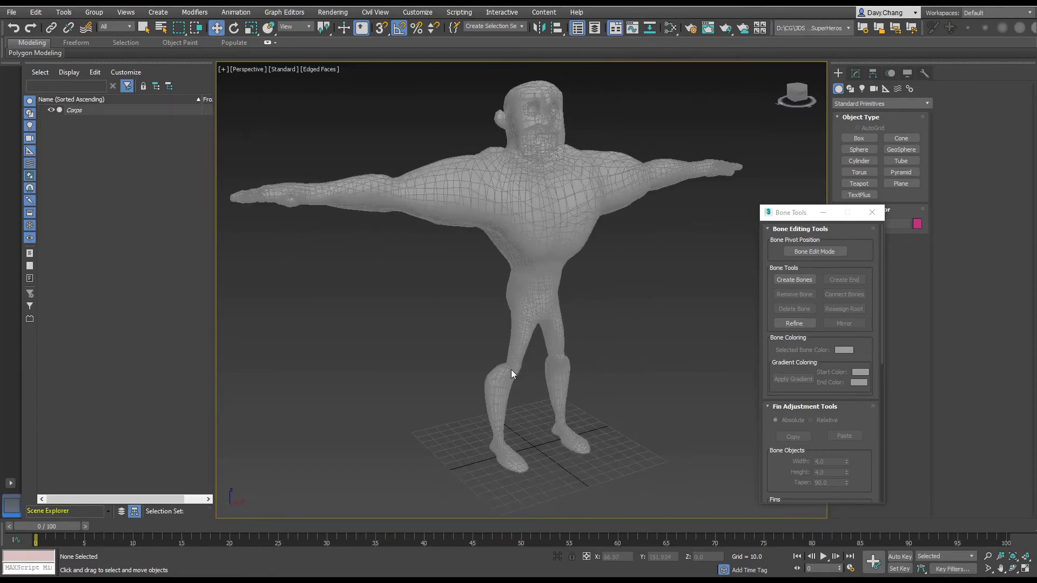
key(alt+w)
key(alt+w)
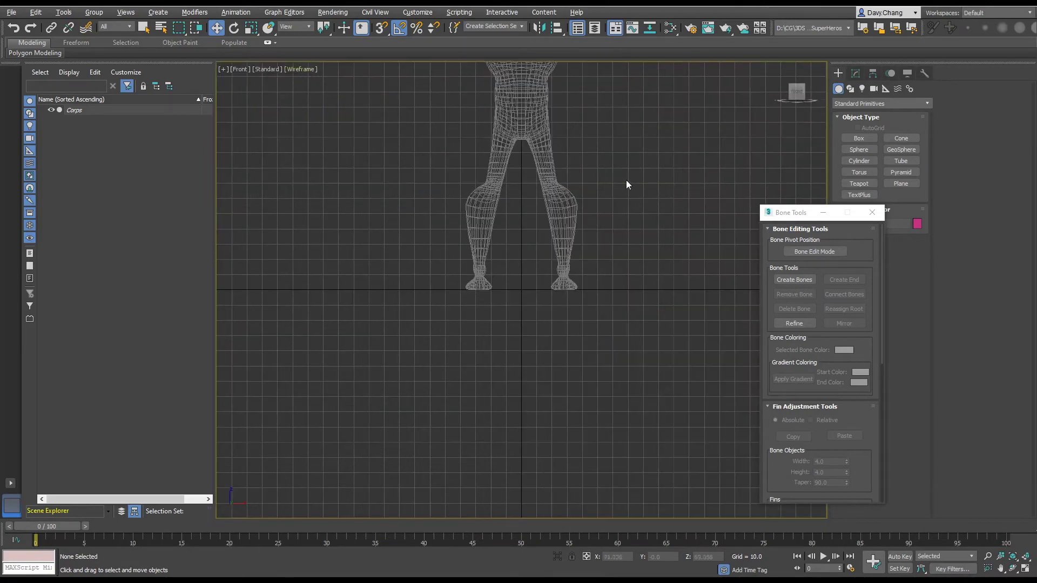
key(z)
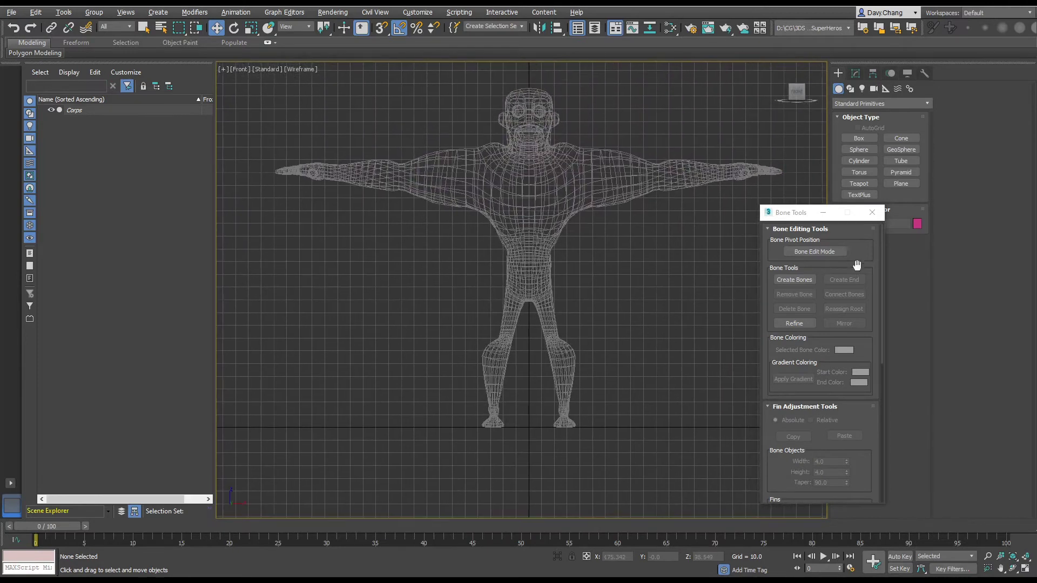
click(807, 282)
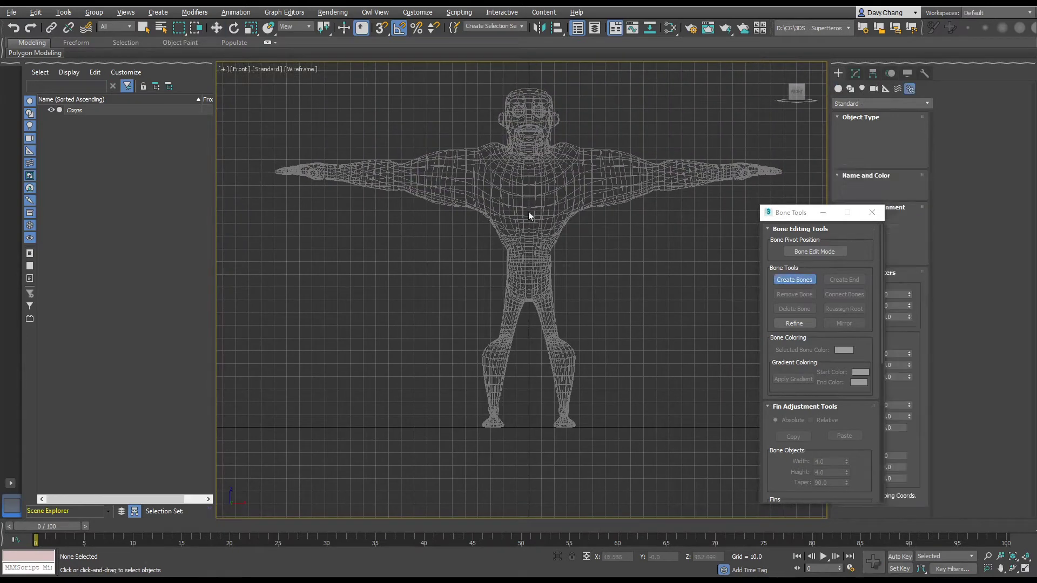
click(509, 174)
click(426, 173)
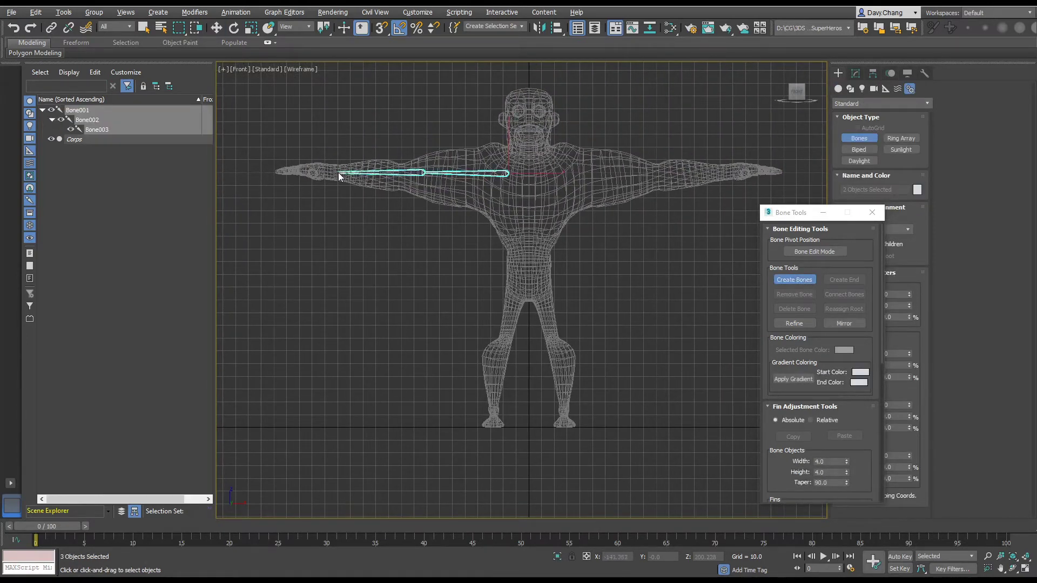
click(316, 172)
right_click(316, 172)
click(286, 172)
right_click(288, 170)
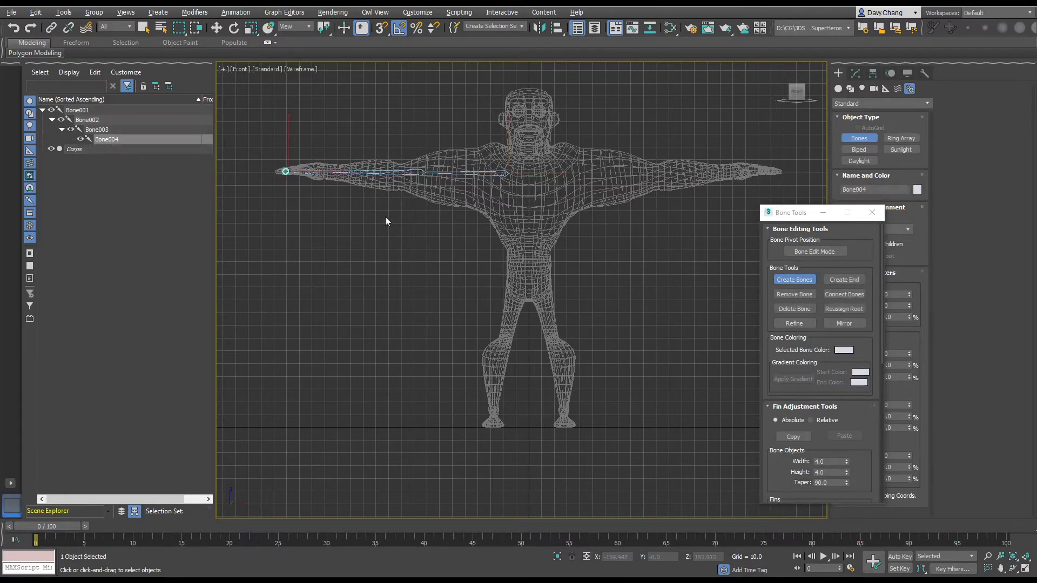
Examine how the arm bone chain sits inside the arm in the Perspective view.
key(alt+w)
middle_click(611, 372)
key(alt+w)
alt+middle_drag(516, 296, 567, 290)
middle_drag(568, 290, 478, 279)
key(alt+w)
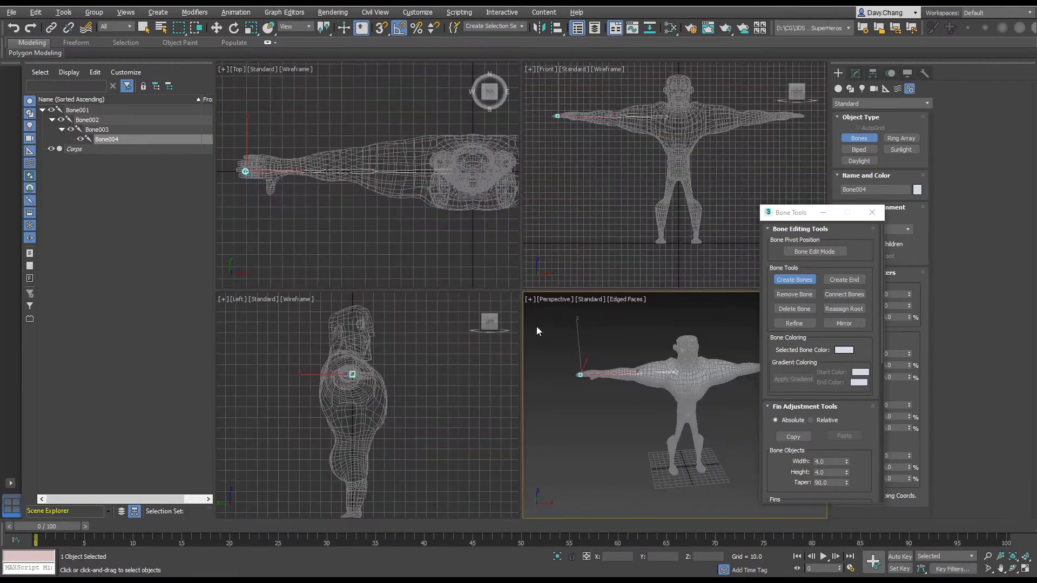
key(alt+w)
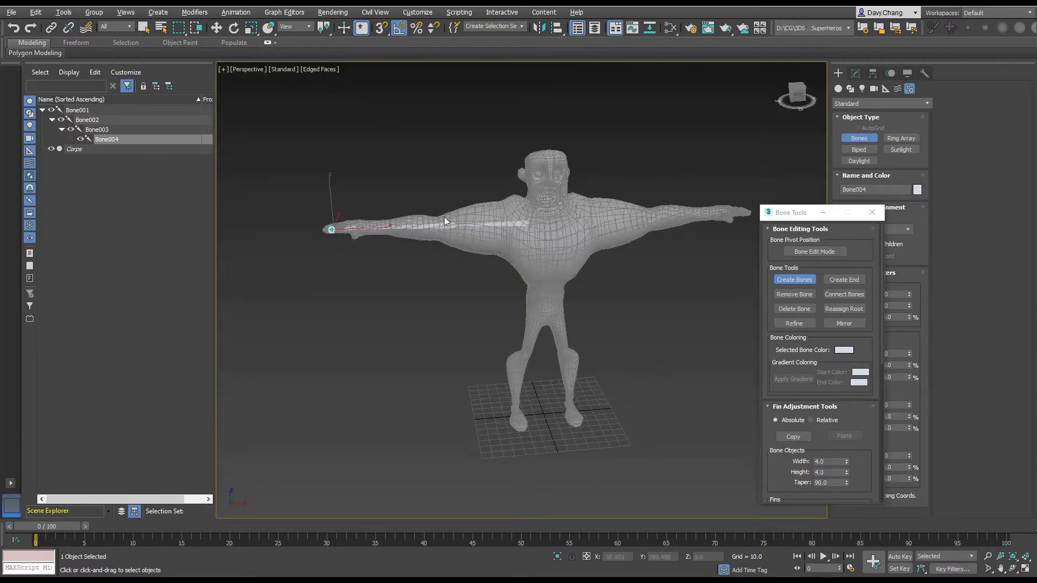
Stop creating bones, select the whole arm bone chain and delete it.
click(518, 223)
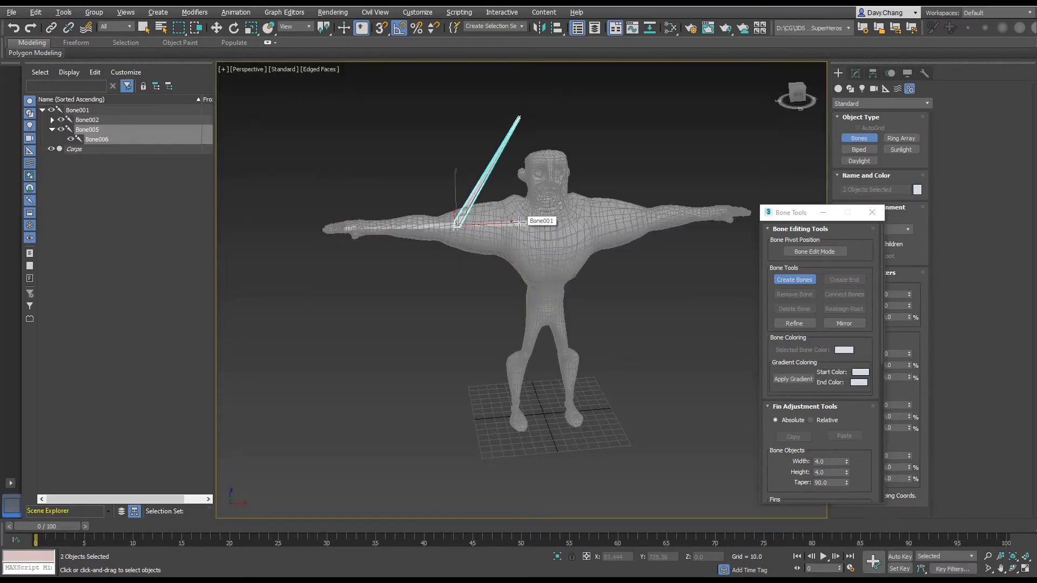
right_click(529, 235)
key(ctrl+a)
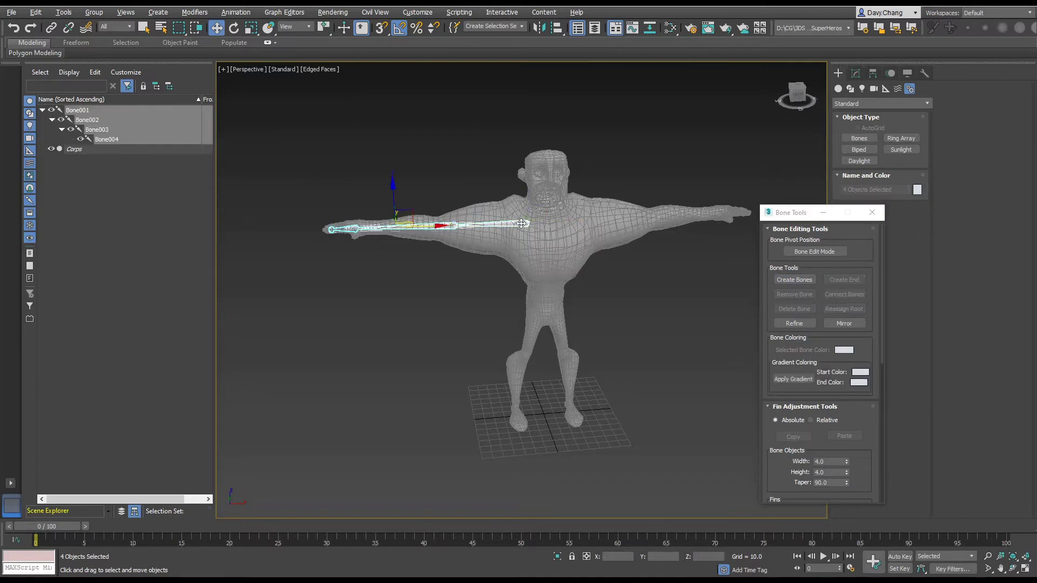
key(Delete)
In the Front view, create a bone chain up the body's centre line from the waist to the neck.
mouse_move(517, 249)
alt+middle_down()
mouse_move(529, 251)
mouse_move(513, 240)
alt+middle_up()
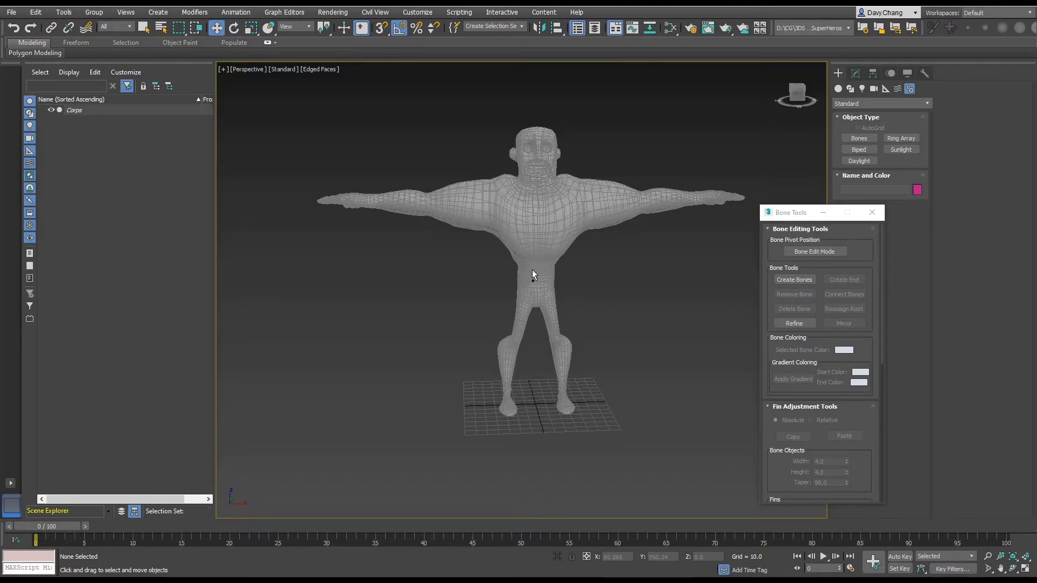
scroll(533, 270, up, 3)
key(alt+w)
key(alt+w)
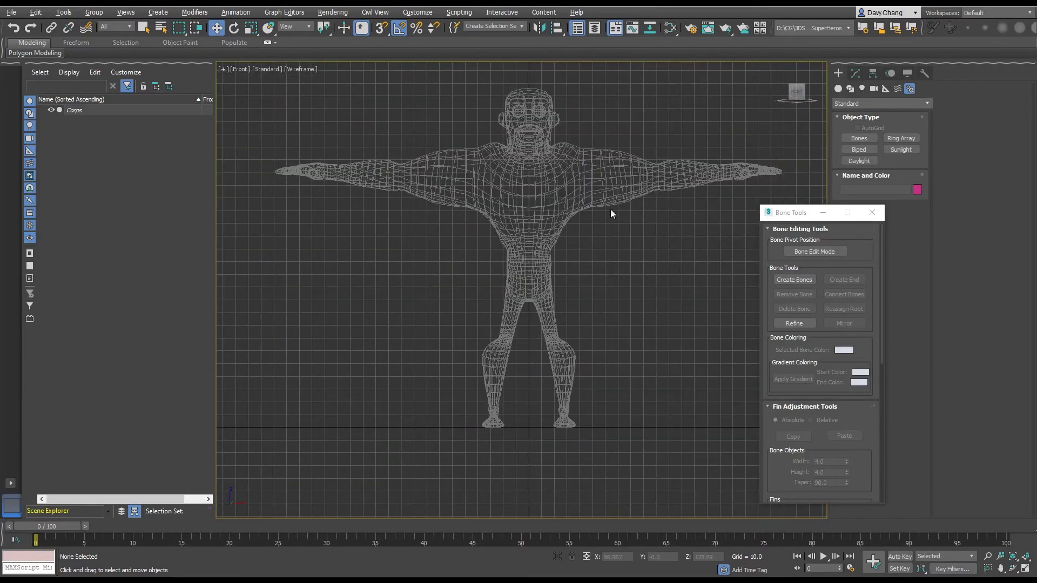
scroll(613, 212, up, 5)
middle_drag(556, 202, 613, 288)
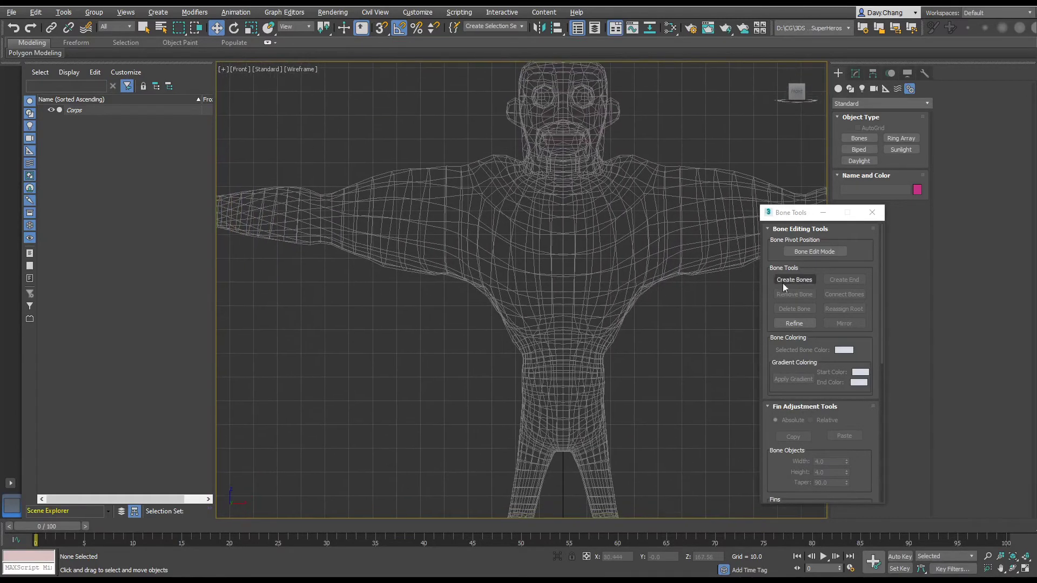
click(794, 280)
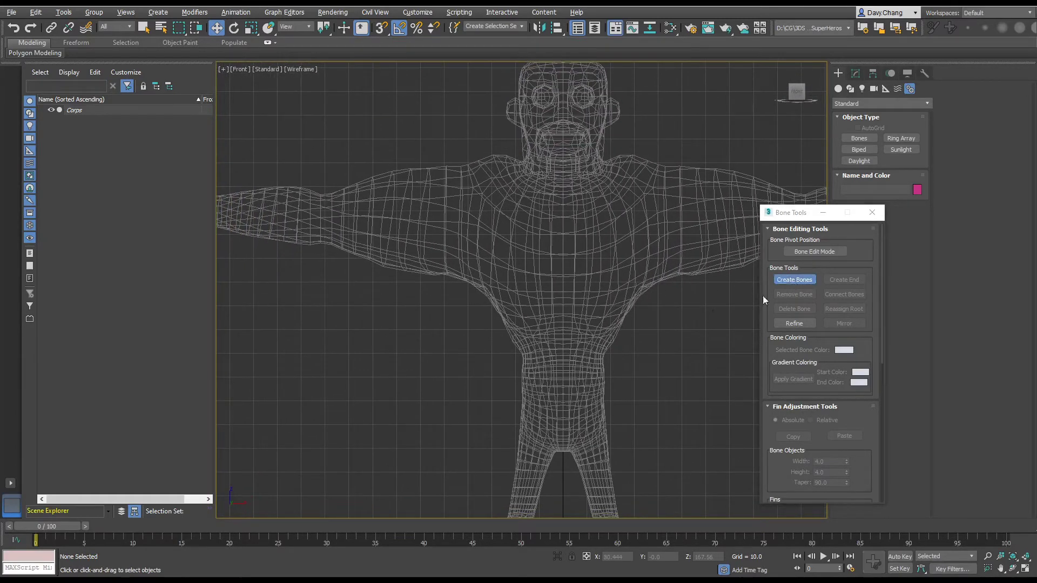
click(562, 358)
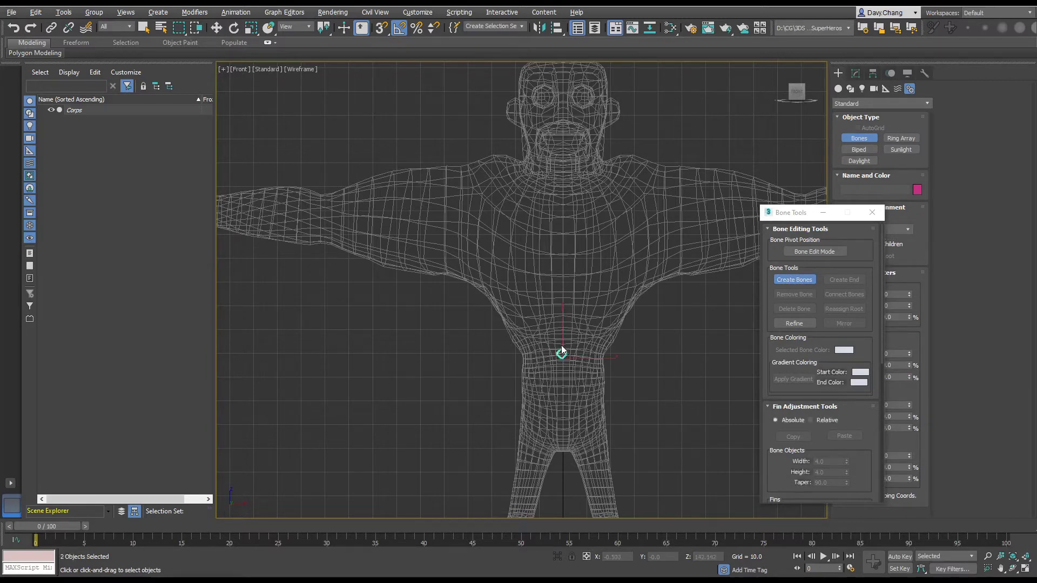
click(562, 301)
click(563, 246)
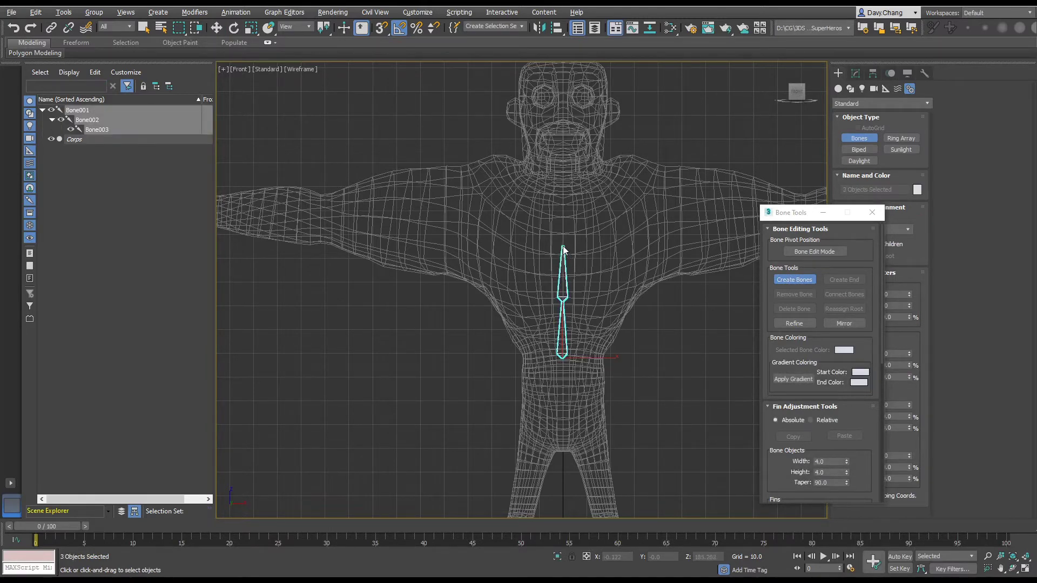
click(563, 203)
click(563, 190)
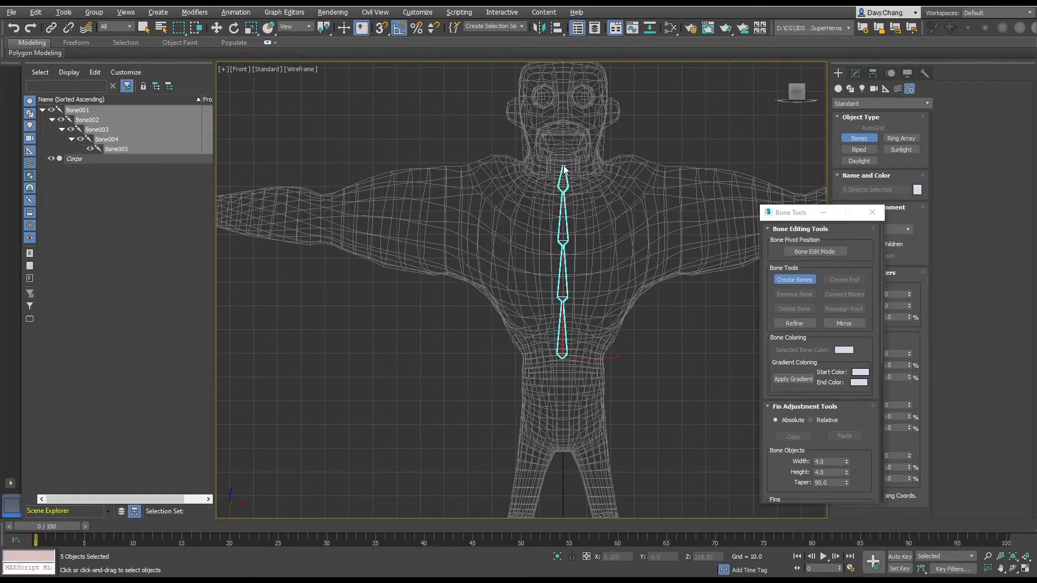
click(564, 162)
right_click(565, 158)
key(w)
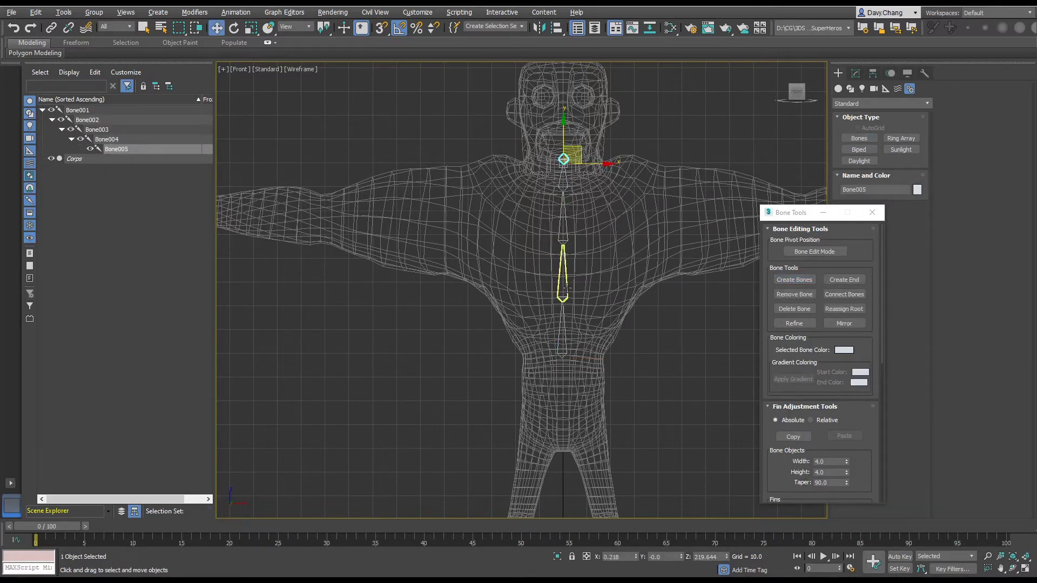
Turn on Bone Edit Mode and shift the second and third spine bones sideways along X in the Front view.
click(565, 290)
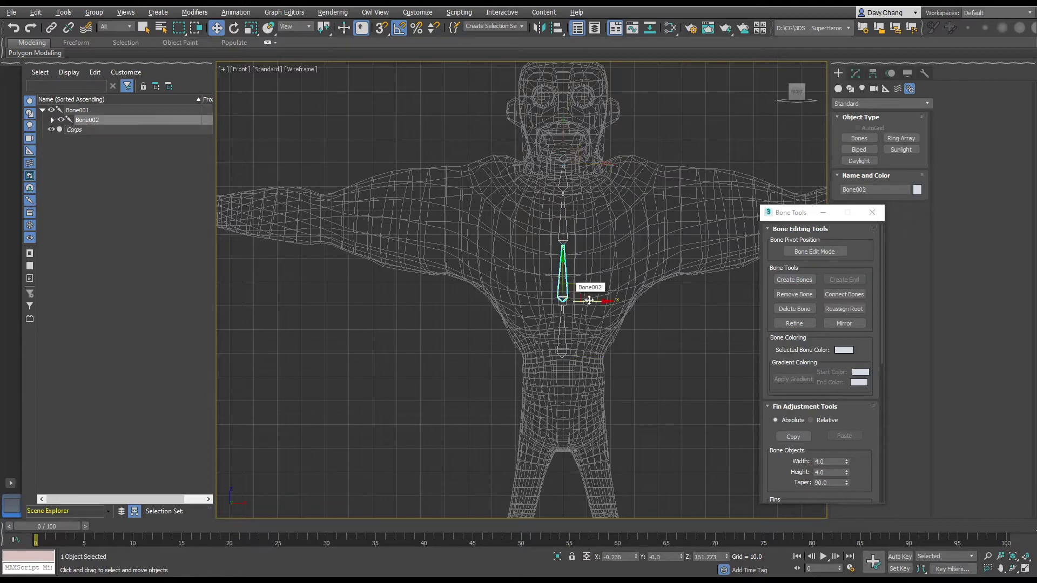
click(810, 253)
drag(605, 303, 593, 303)
click(567, 245)
drag(605, 244, 592, 243)
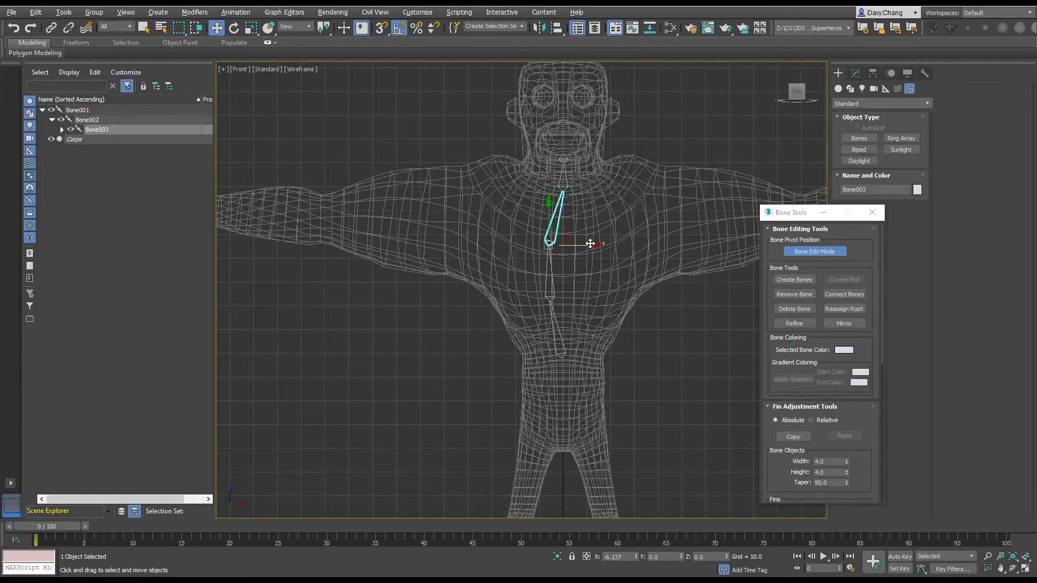
Undo the sideways moves of the spine bones.
key(ctrl+z)
key(ctrl+z)
key(ctrl+z)
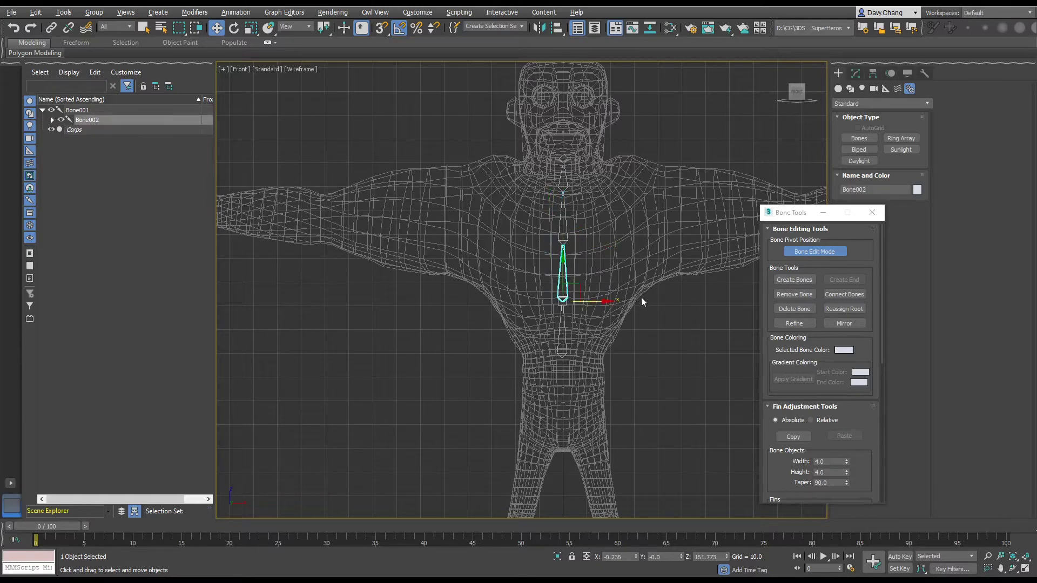
In the Left view, move the second, third and fourth spine bones toward the back to curve the spine.
key(alt+w)
right_click(391, 403)
key(alt+w)
scroll(516, 311, up, 3)
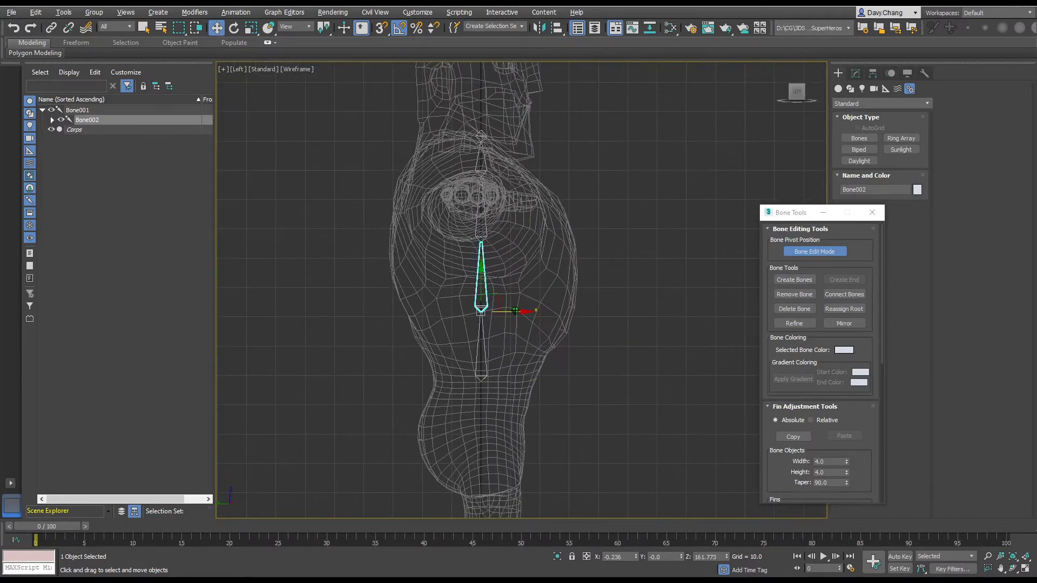
drag(523, 340, 510, 339)
click(480, 266)
drag(518, 268, 506, 272)
click(476, 198)
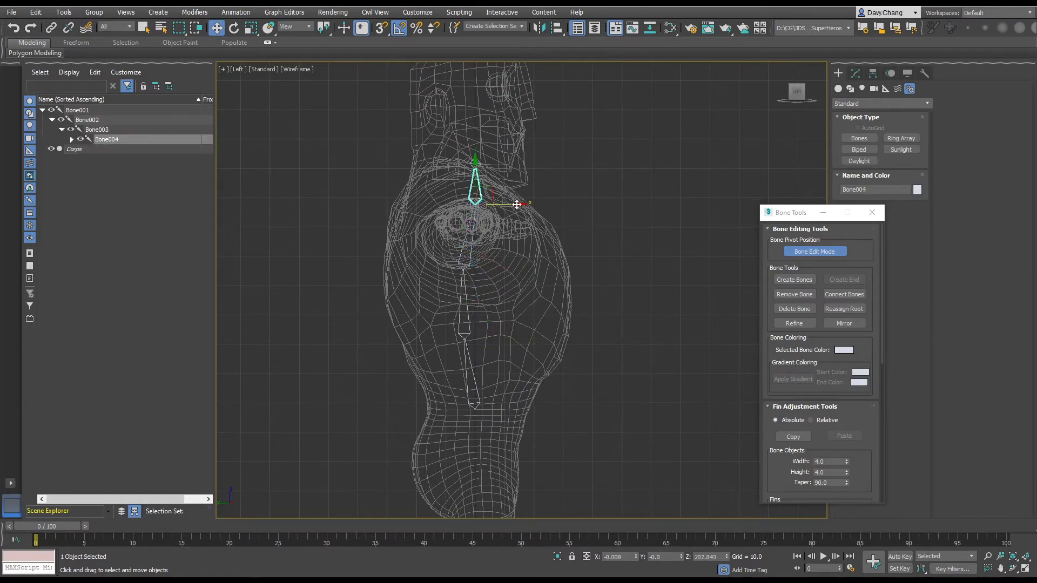
drag(517, 205, 511, 206)
Turn off Bone Edit Mode, select the whole spine chain in the Perspective view and delete it.
key(alt+w)
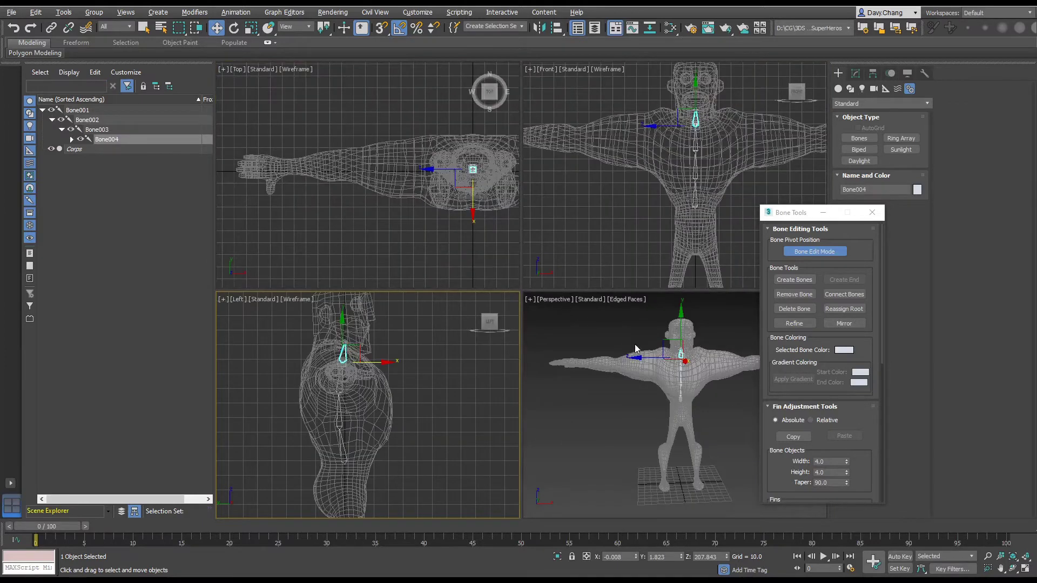
key(alt+w)
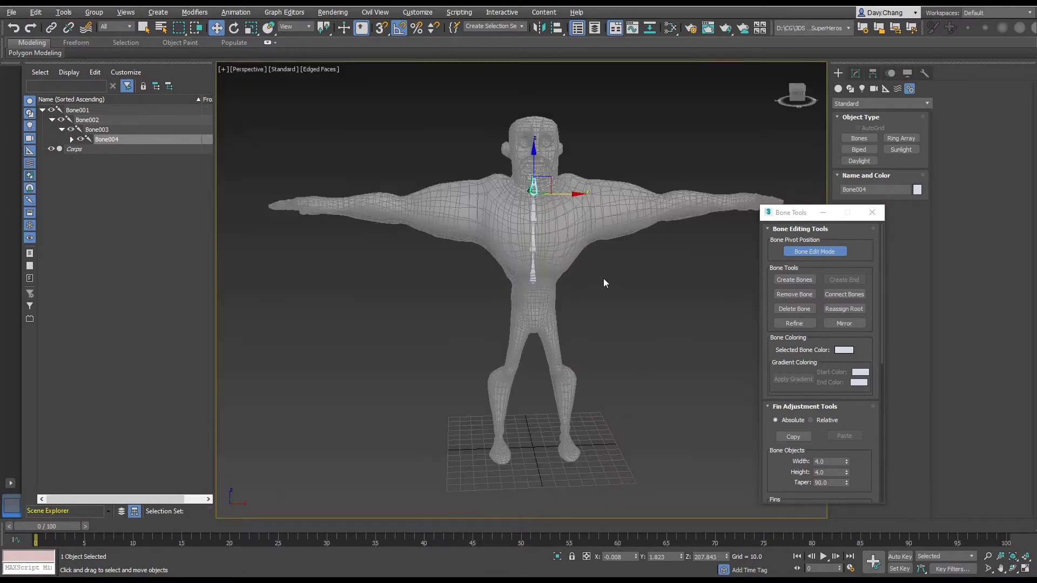
click(808, 253)
double_click(535, 277)
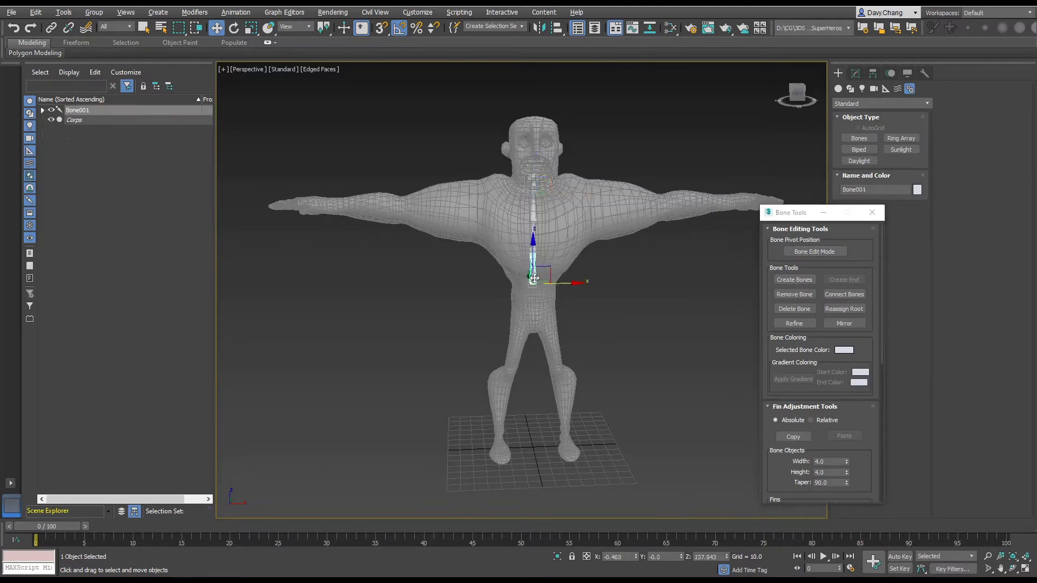
key(Delete)
In the Left view, create a curved bone chain from the waist up the back and neck to the top of the head.
key(alt+w)
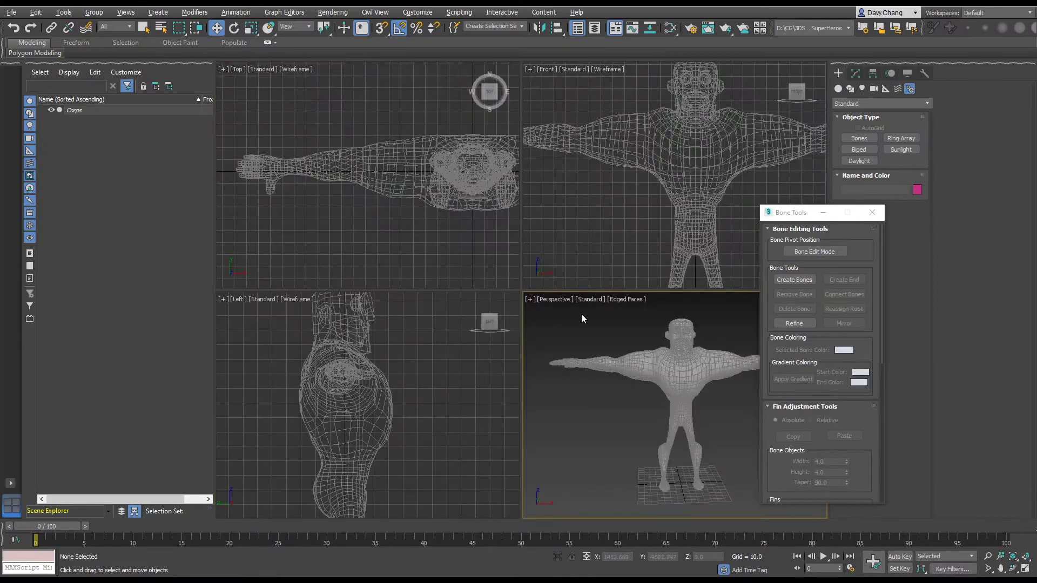
click(347, 412)
key(alt+w)
middle_drag(516, 288, 540, 327)
click(801, 279)
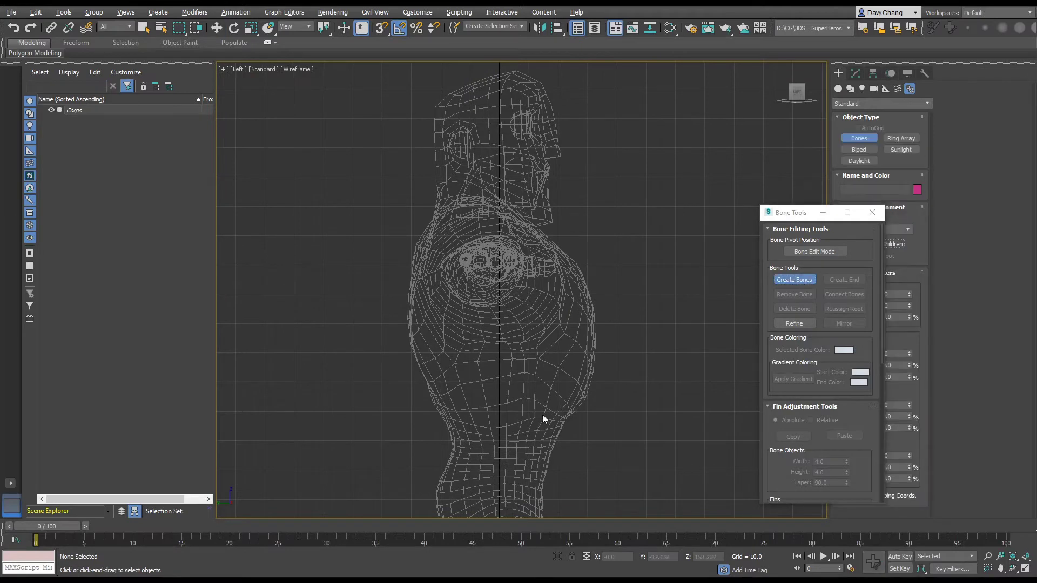
click(502, 473)
click(474, 390)
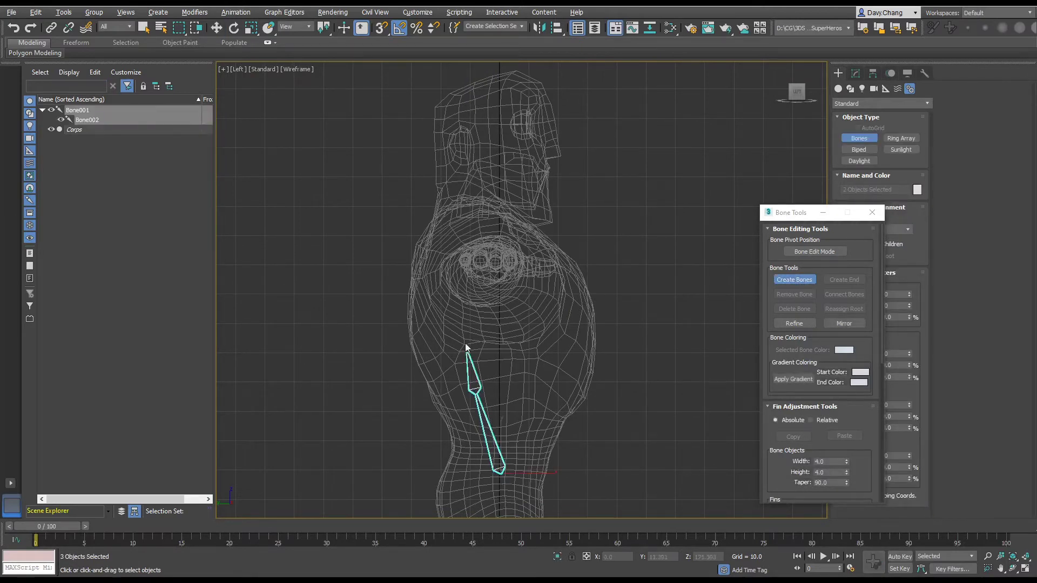
click(465, 323)
click(465, 271)
click(471, 248)
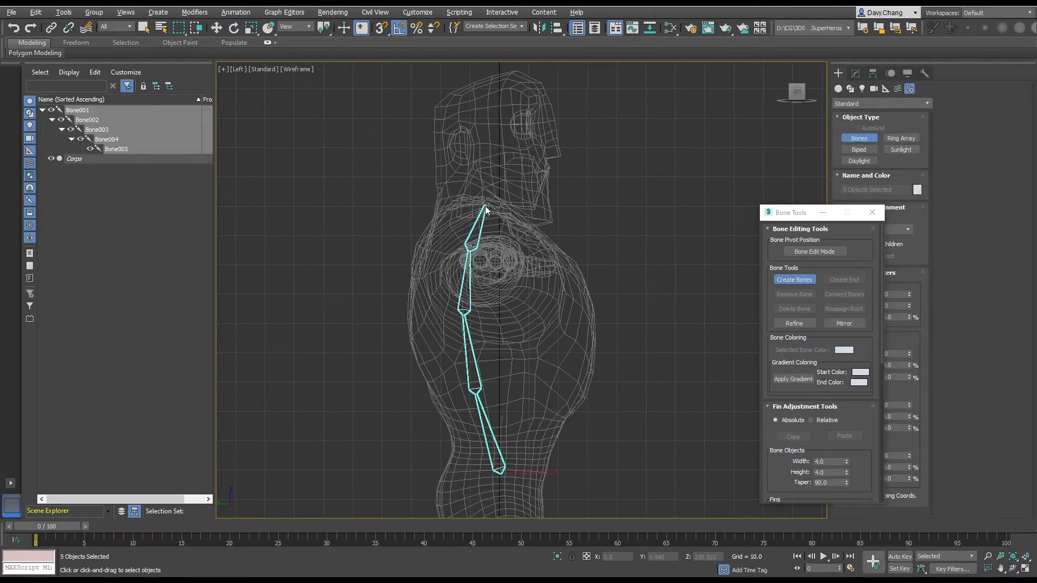
click(486, 203)
click(488, 72)
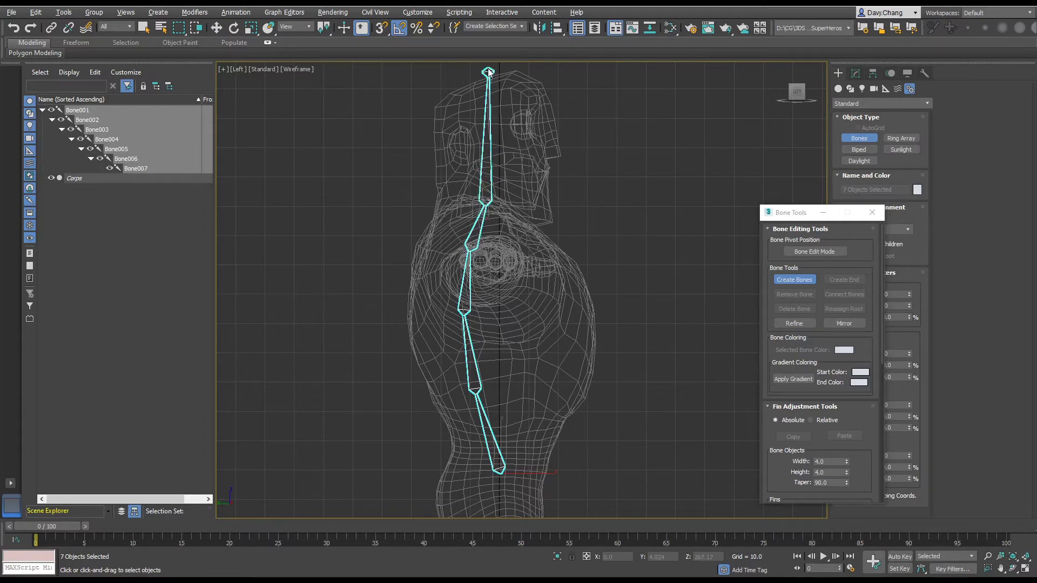
right_click(488, 72)
End bone creation and select the entire spine and head bone chain in the Front view.
key(alt+w)
key(alt+w)
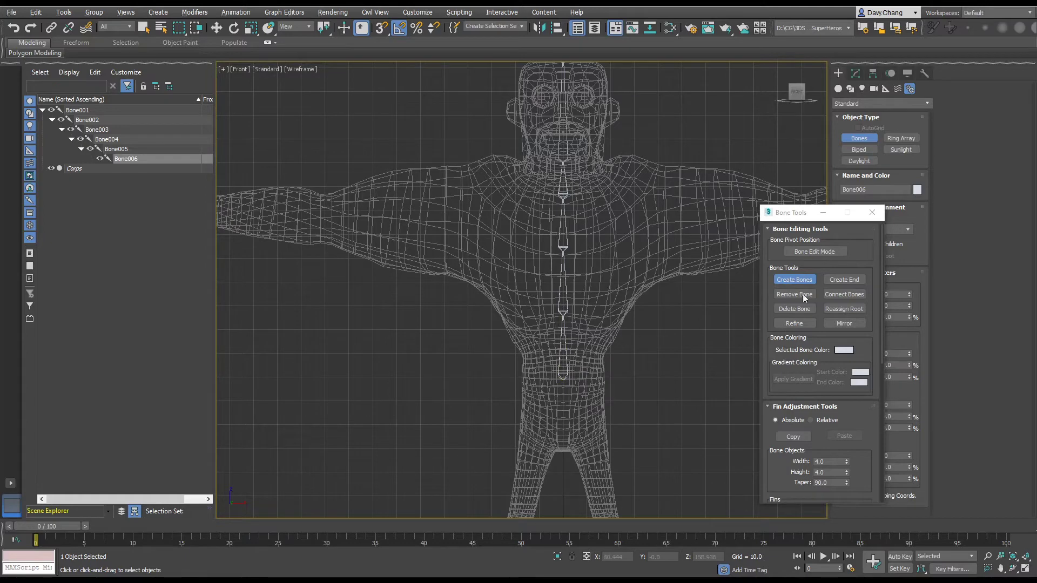
click(796, 282)
double_click(563, 374)
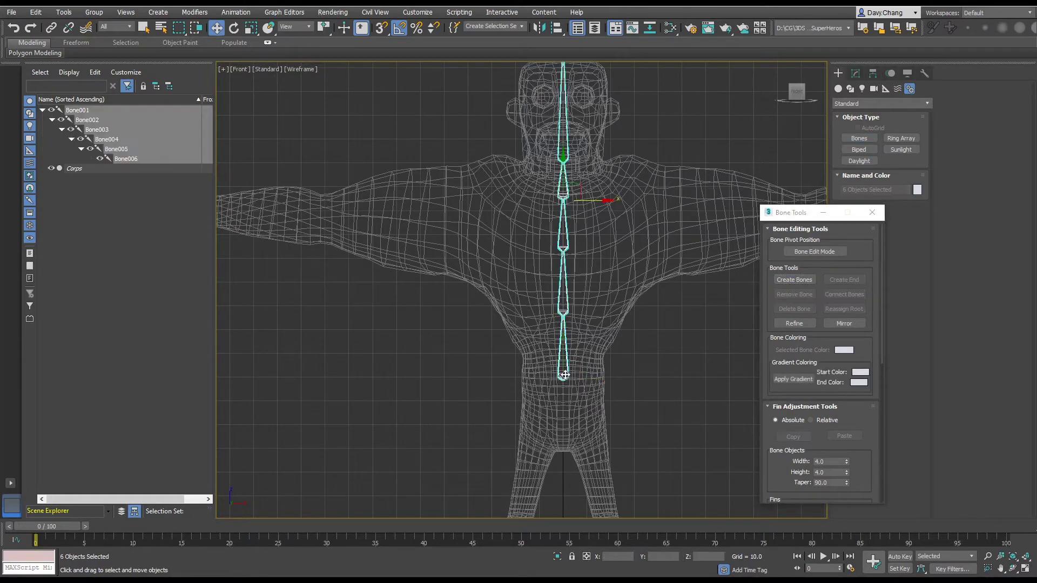
Examine the selected spine and head chain's alignment with the character's centre in the Front and Perspective views.
scroll(618, 307, down, 2)
middle_drag(607, 325, 569, 355)
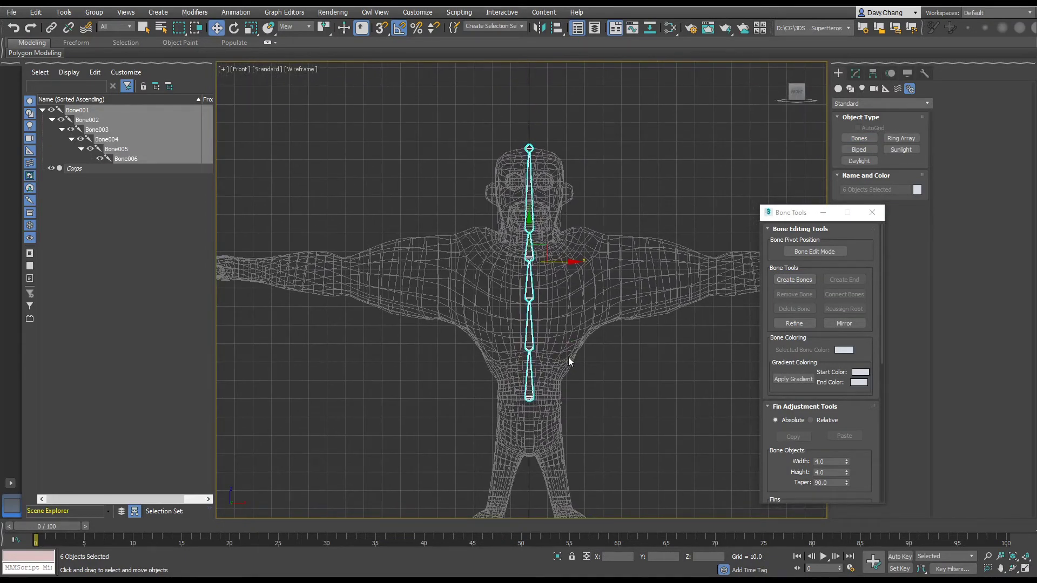
key(alt+w)
key(alt+w)
alt+middle_drag(554, 407, 528, 406)
scroll(552, 433, up, 3)
scroll(552, 432, down, 3)
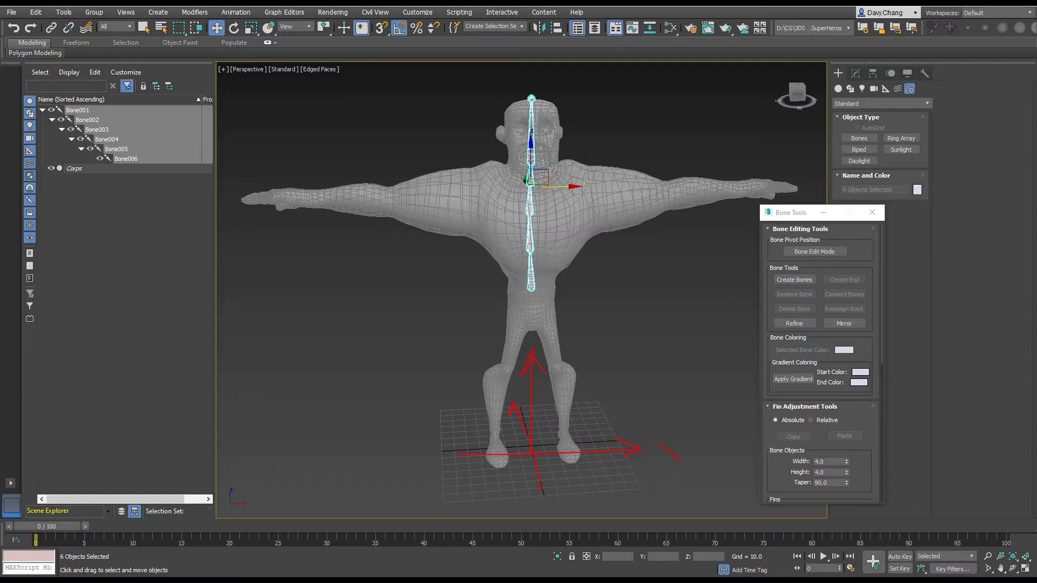
Delete the entire selected spine and head bone chain in the Perspective view, leaving the body mesh in place.
drag(490, 383, 487, 416)
drag(529, 315, 541, 339)
key(Escape)
alt+middle_drag(526, 316, 529, 286)
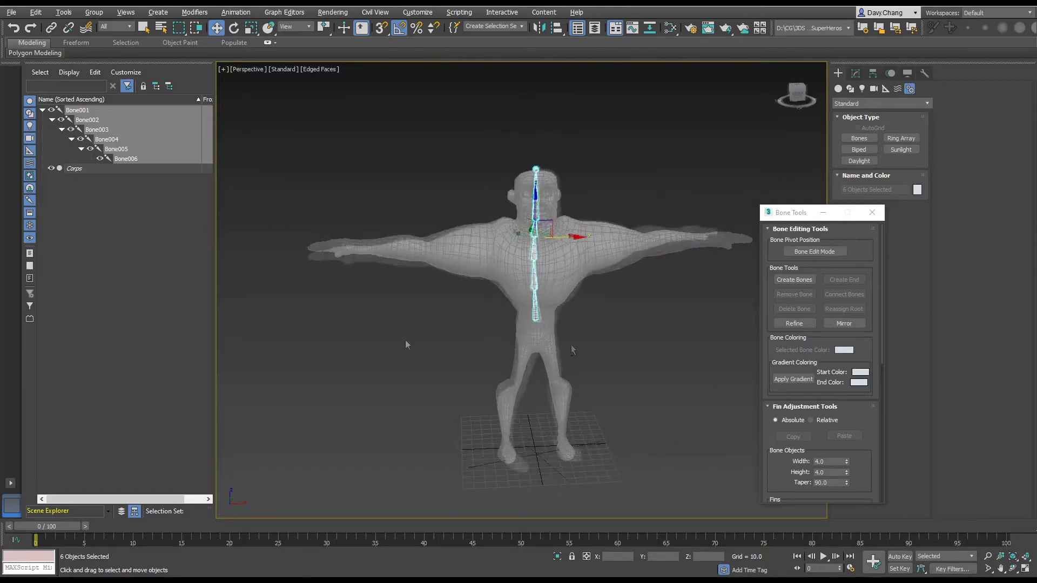
alt+middle_drag(572, 344, 622, 348)
scroll(592, 348, up, 2)
mouse_move(591, 349)
middle_down()
mouse_move(559, 350)
mouse_move(583, 347)
mouse_move(587, 363)
middle_up()
scroll(583, 348, down, 2)
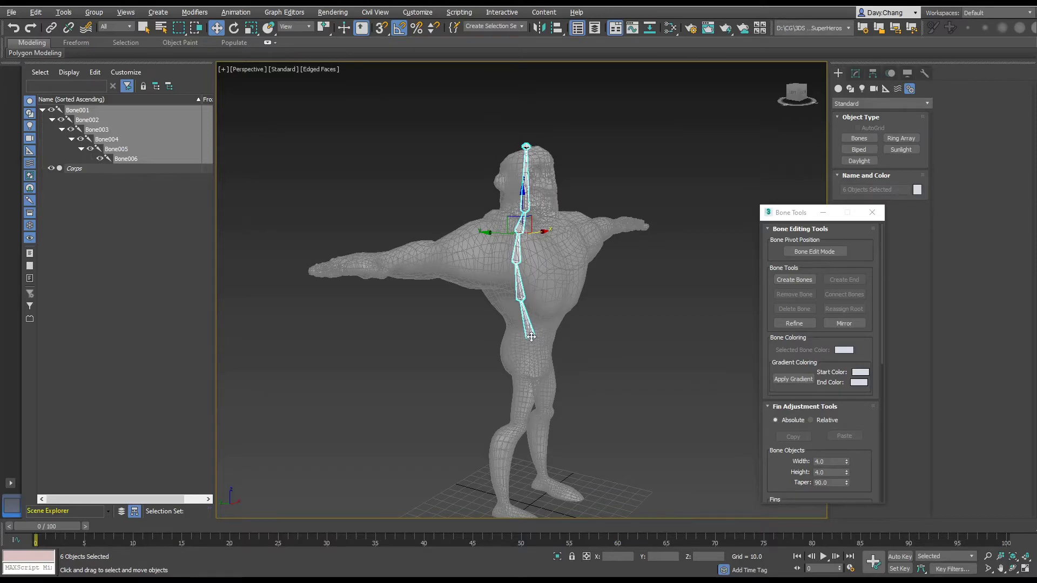
key(Delete)
mouse_move(524, 339)
alt+middle_down()
mouse_move(523, 347)
mouse_move(533, 341)
mouse_move(522, 334)
alt+middle_up()
Alternate between the four-view layout and the maximised Left view to examine the character's profile.
key(alt+w)
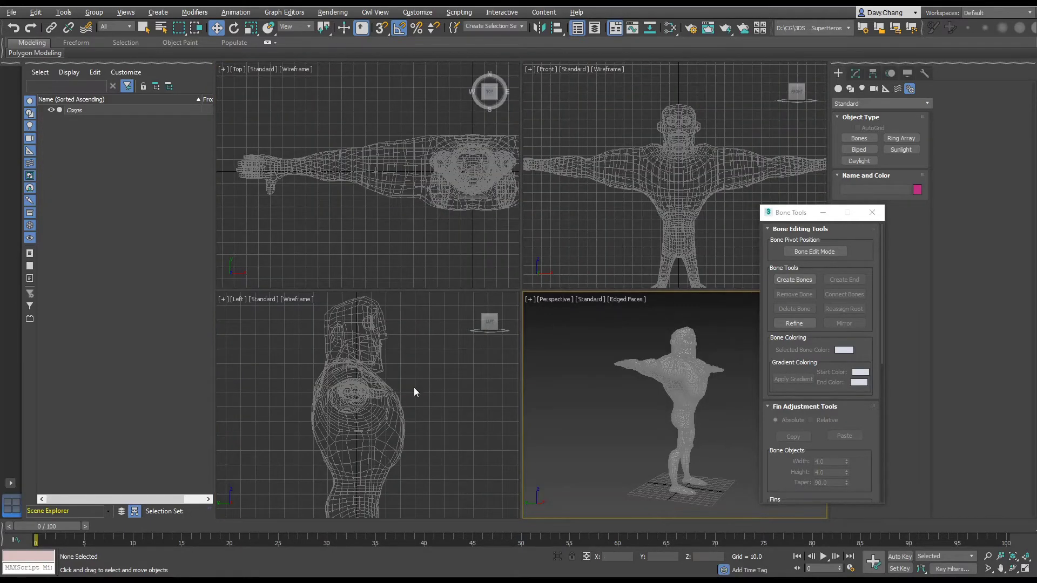
key(alt+w)
scroll(507, 325, down, 3)
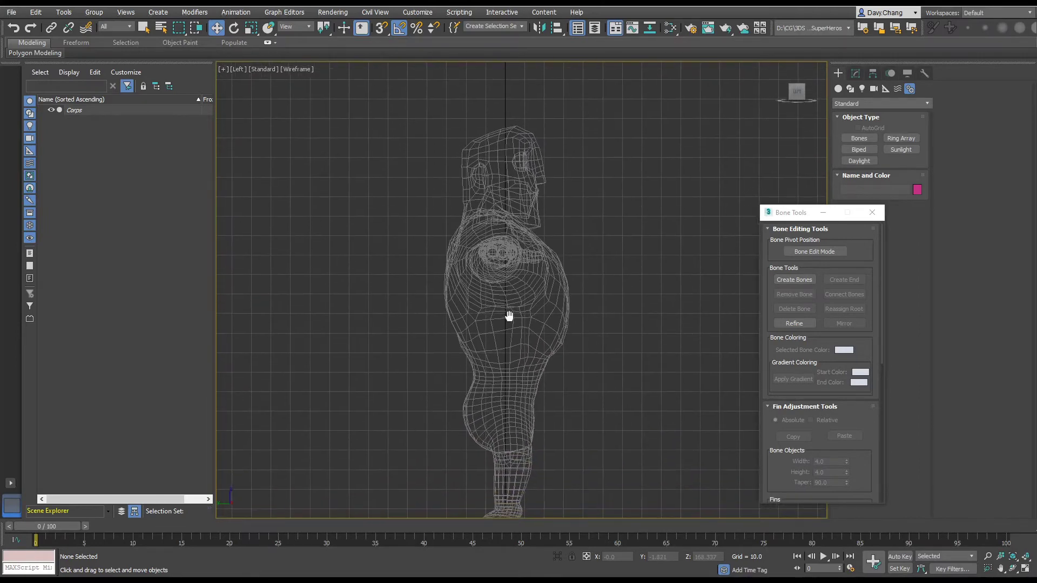
key(alt+w)
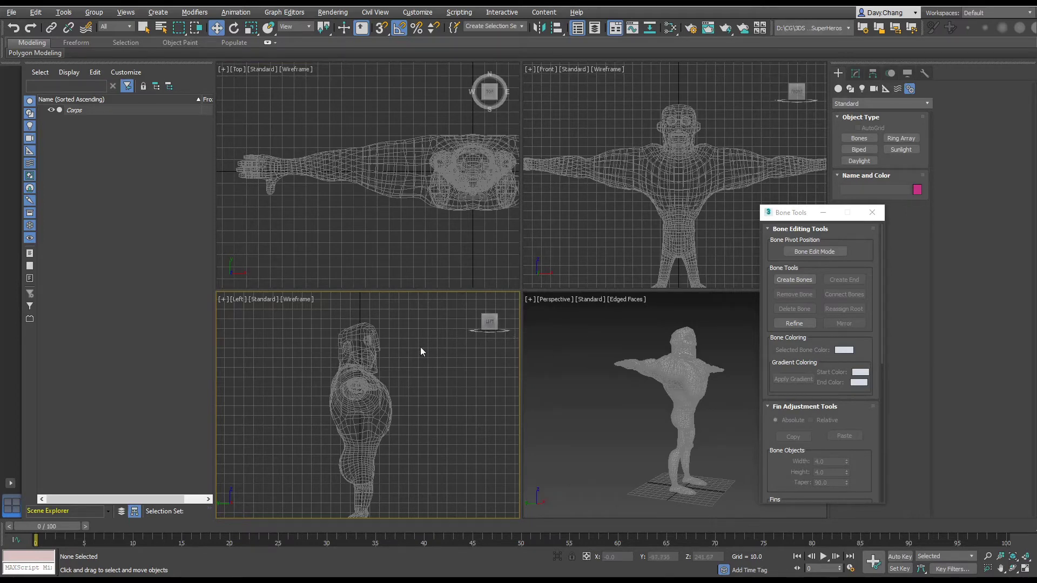
key(alt+w)
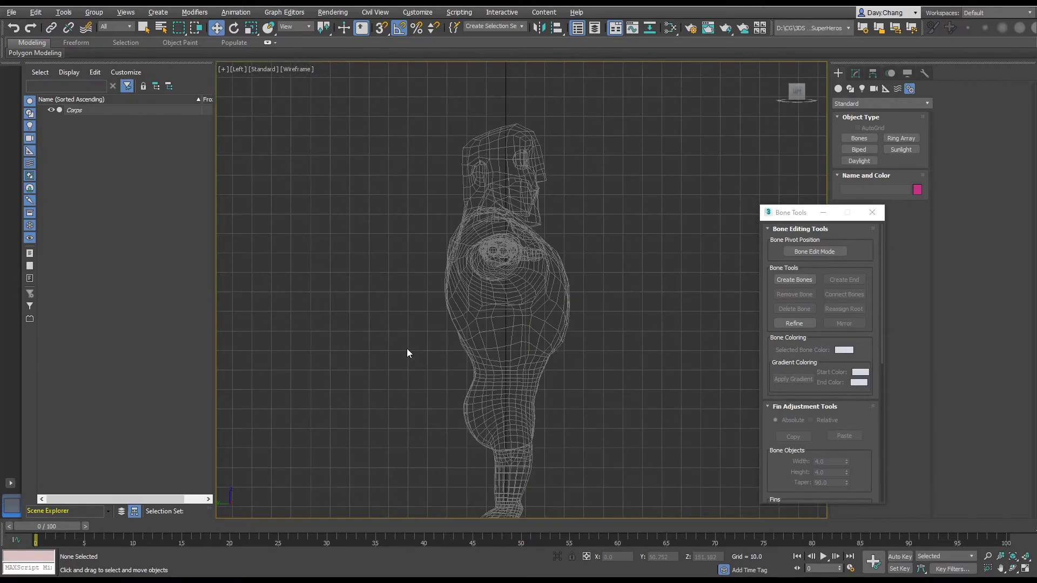
key(alt+w)
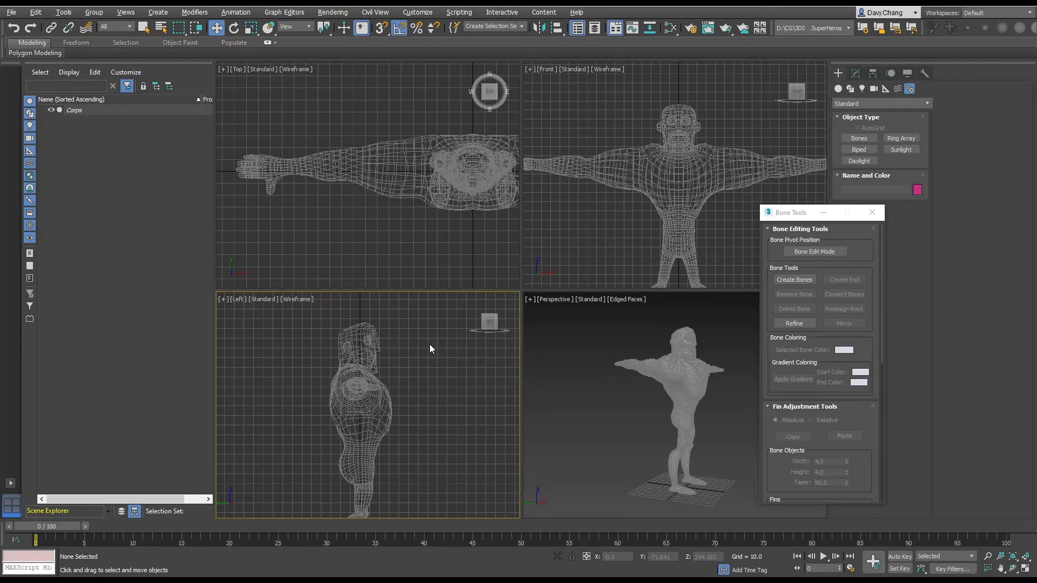
key(alt+w)
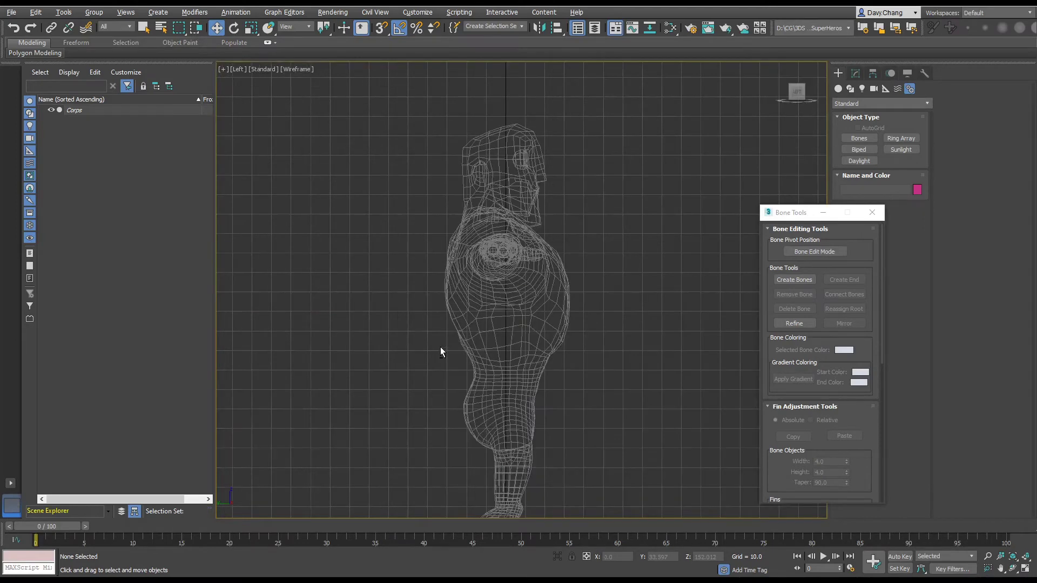
key(alt+w)
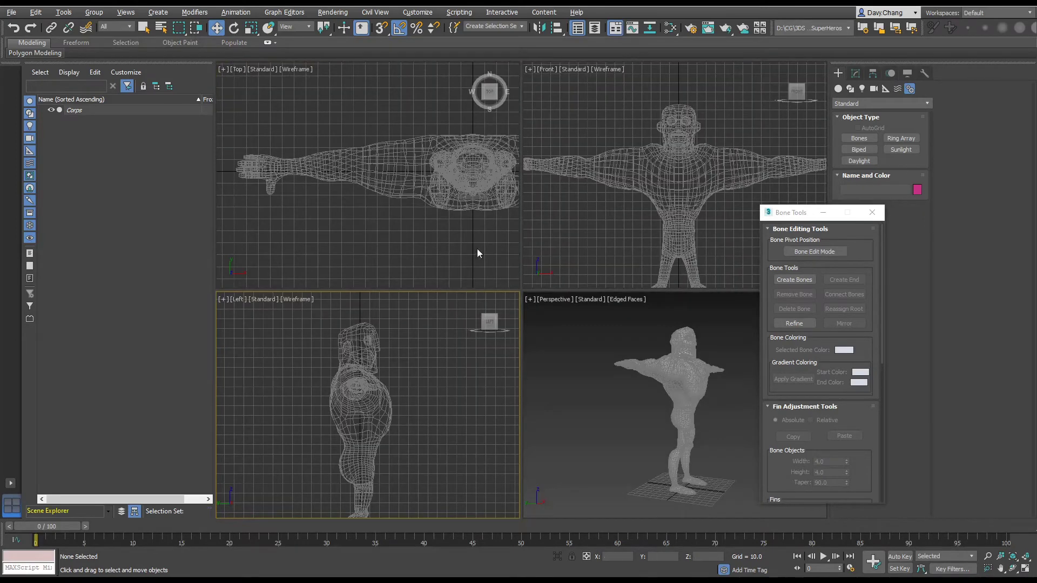
Move the Bone Tools window further off the Perspective view and make the Top view active.
drag(781, 213, 813, 235)
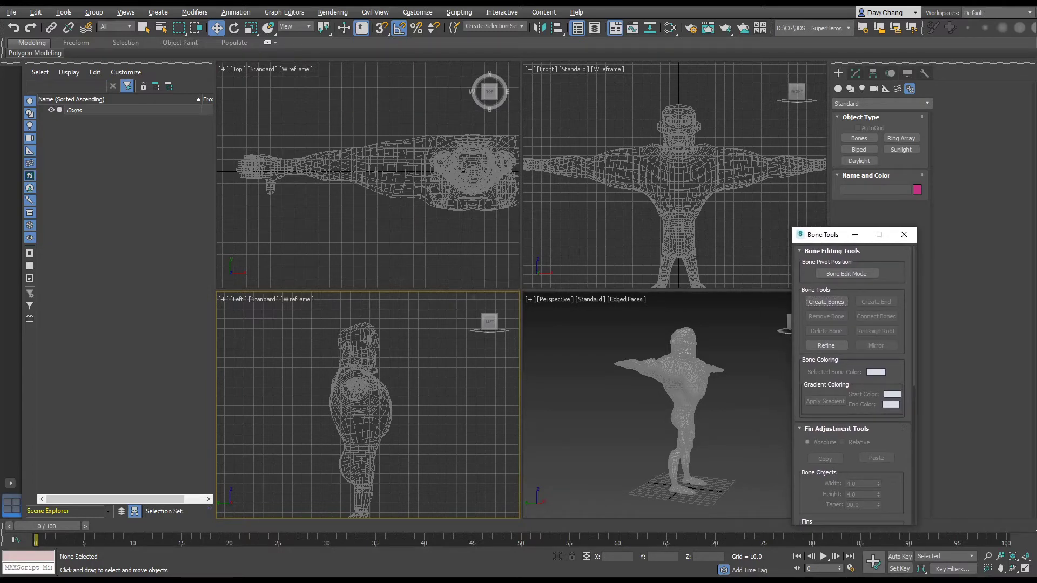
drag(222, 69, 815, 507)
click(356, 131)
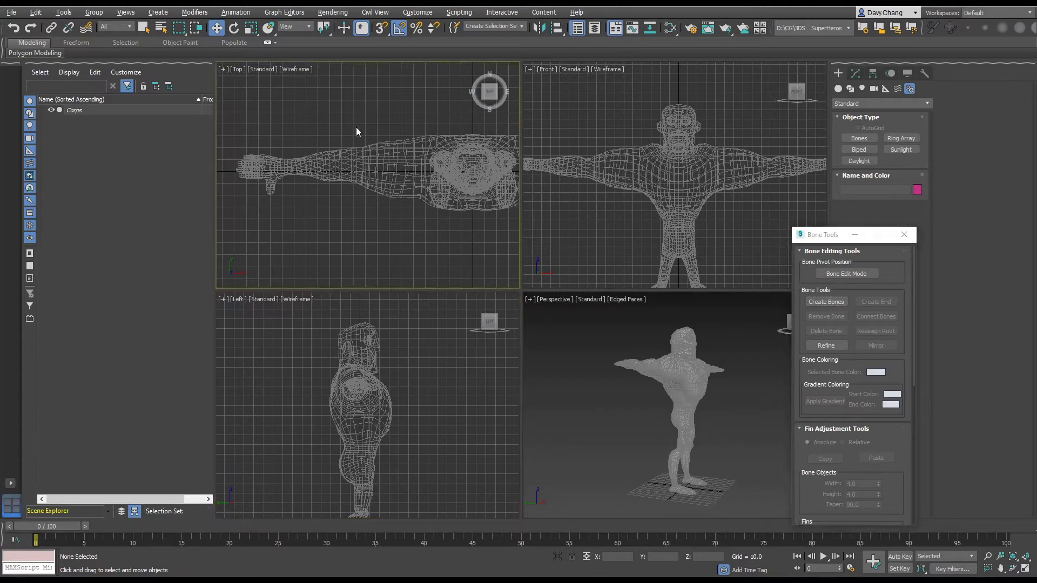
drag(451, 183, 418, 99)
drag(657, 335, 587, 447)
drag(782, 378, 678, 333)
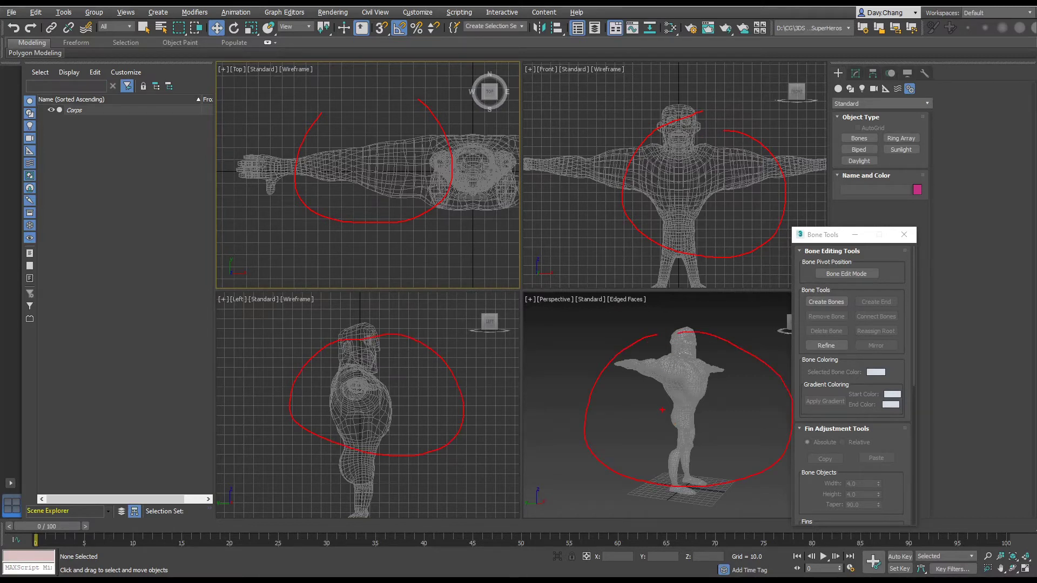
key(Escape)
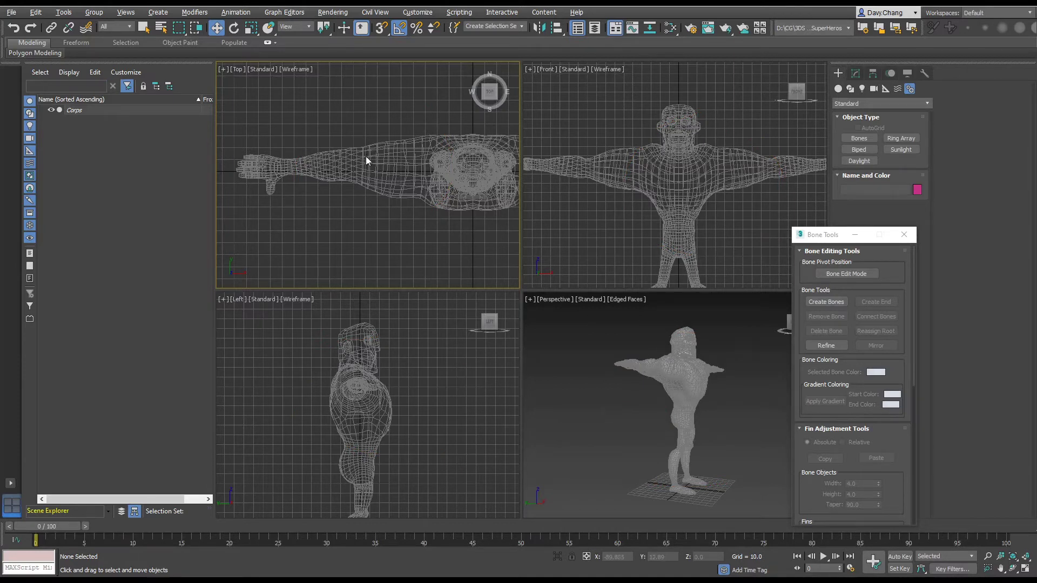
Maximise the Top, Front, Left and Perspective views in turn, returning to the four-view layout between them.
key(alt+w)
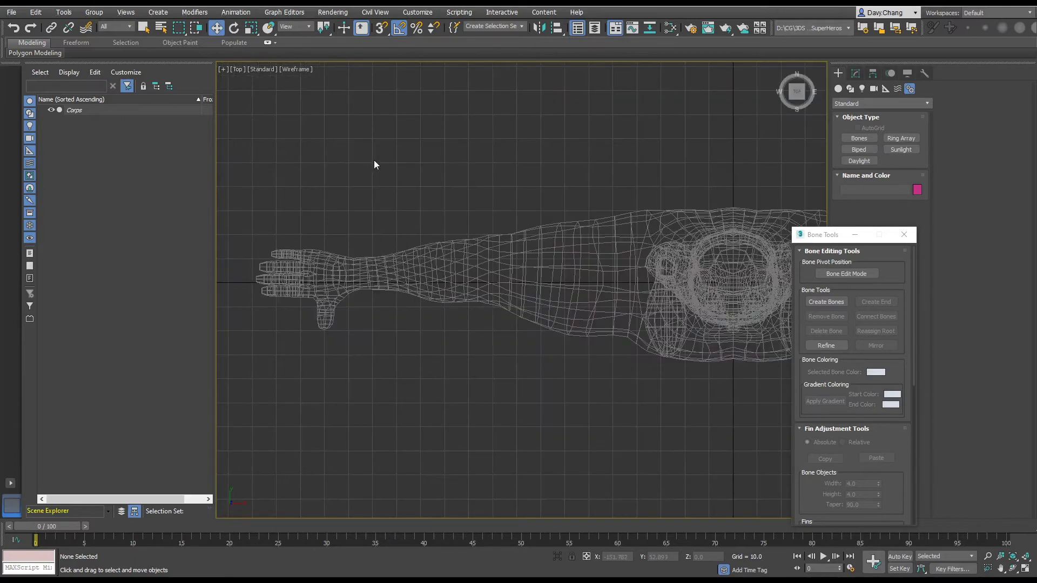
key(alt+w)
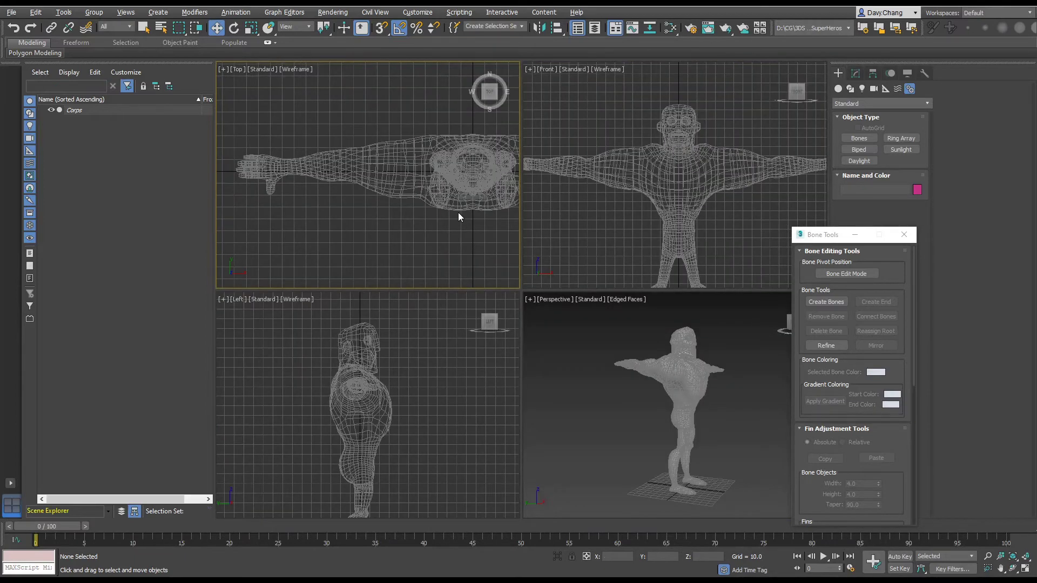
key(alt+w)
key(alt+w)
key(alt+w)
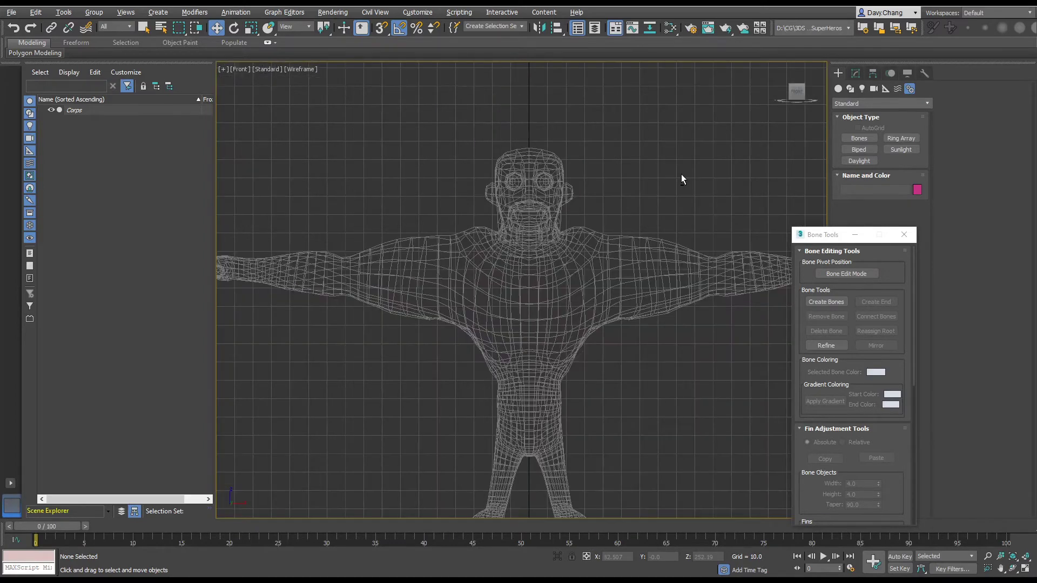
key(alt+w)
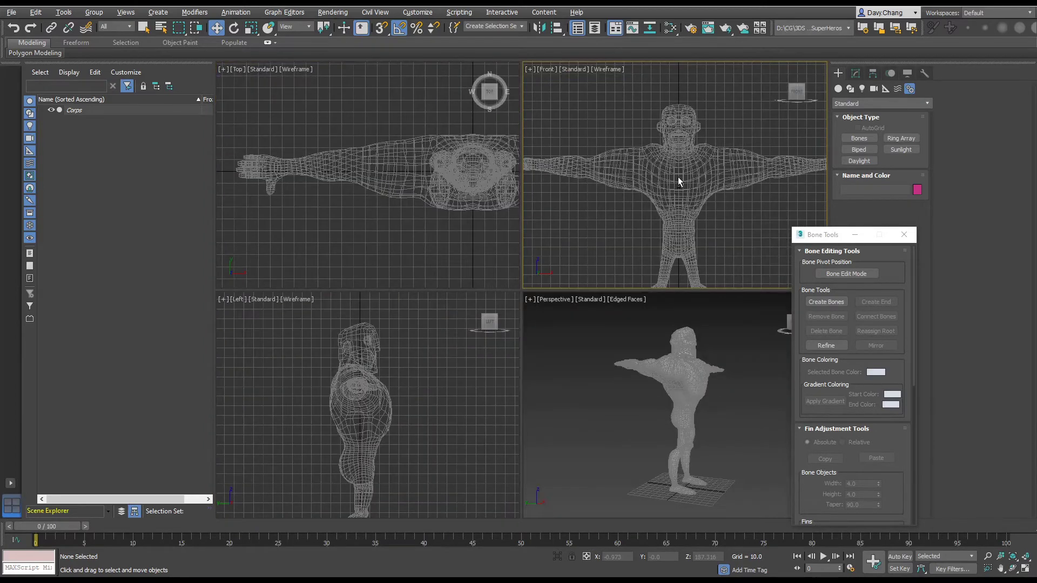
key(alt+w)
key(alt+w)
key(alt+w)
key(alt+w)
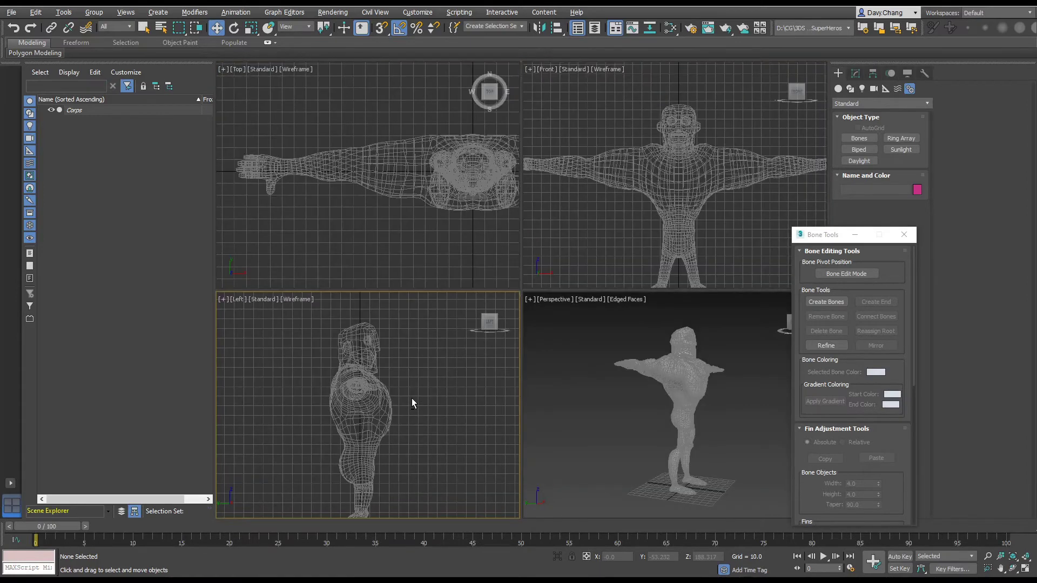
key(alt+w)
key(alt+w)
middle_click(671, 403)
key(alt+w)
key(alt+w)
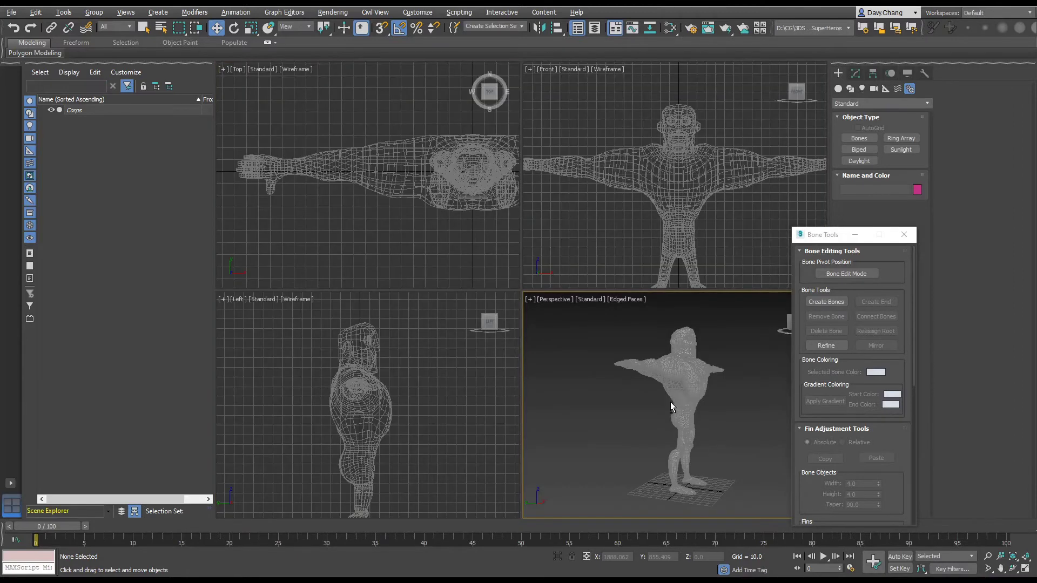
key(alt+w)
key(alt+w)
Maximise the Left view and examine the body from crotch to head for suitable pelvis, waist, chest and neck joint levels.
click(413, 386)
key(alt+w)
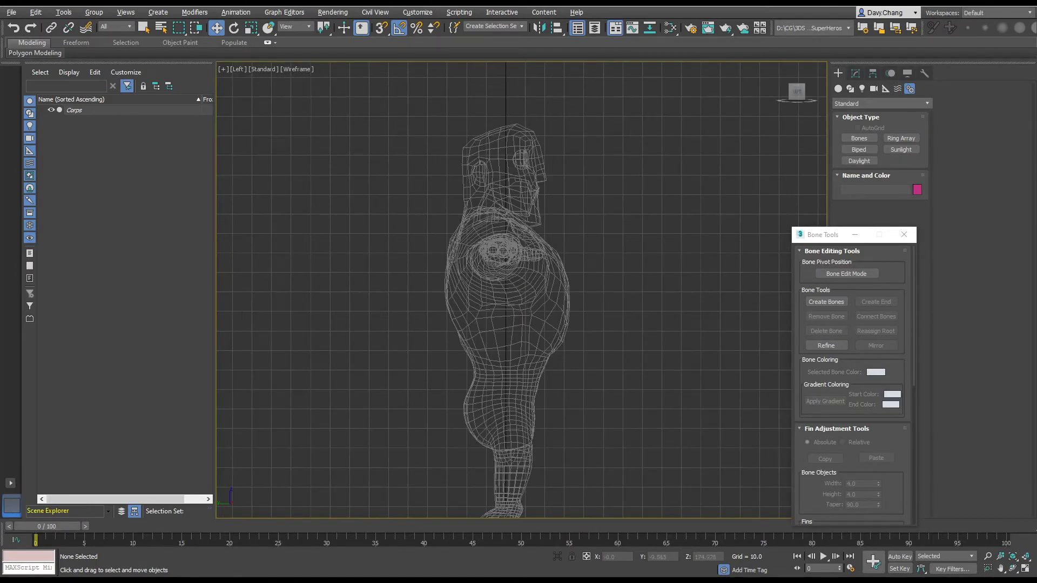
scroll(521, 298, up, 2)
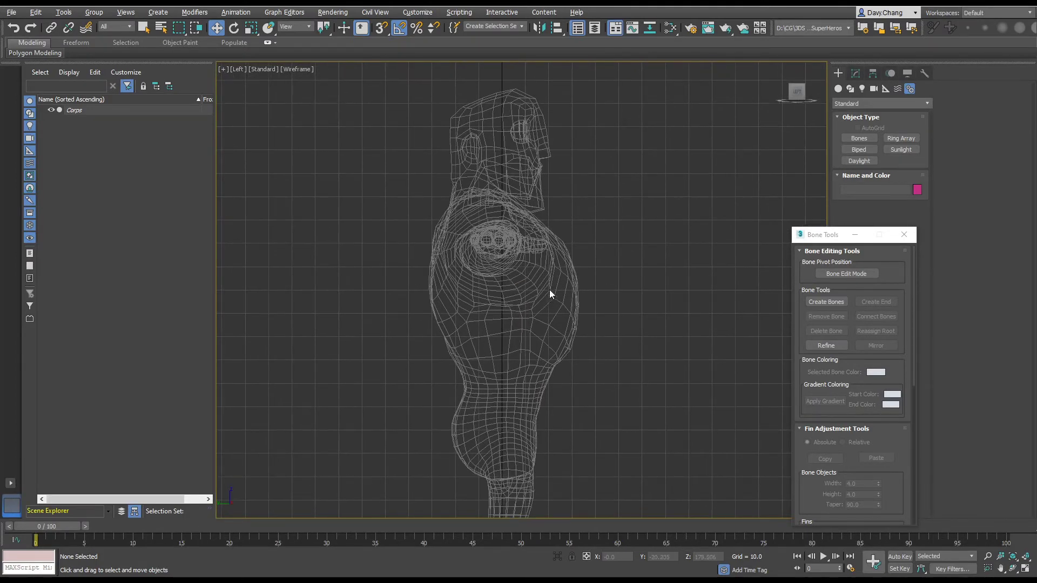
mouse_move(549, 291)
middle_down()
mouse_move(570, 282)
mouse_move(561, 278)
middle_up()
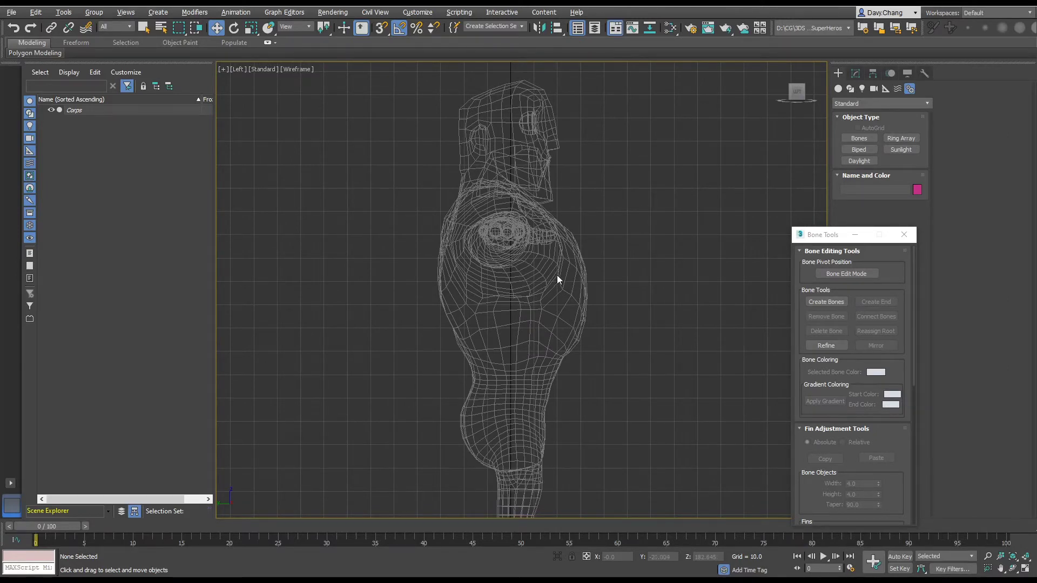
middle_drag(558, 280, 560, 275)
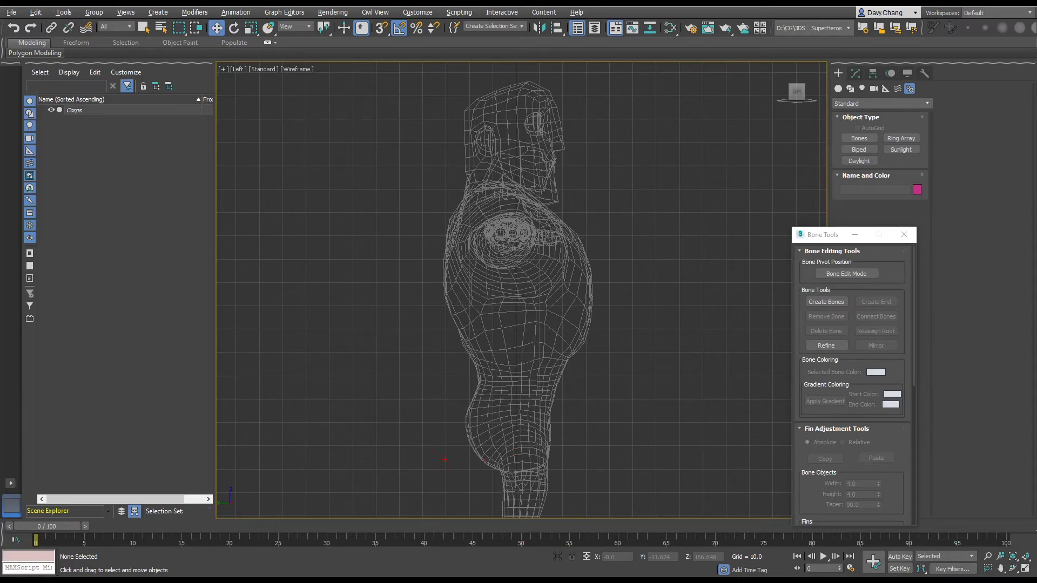
click(438, 471)
click(411, 80)
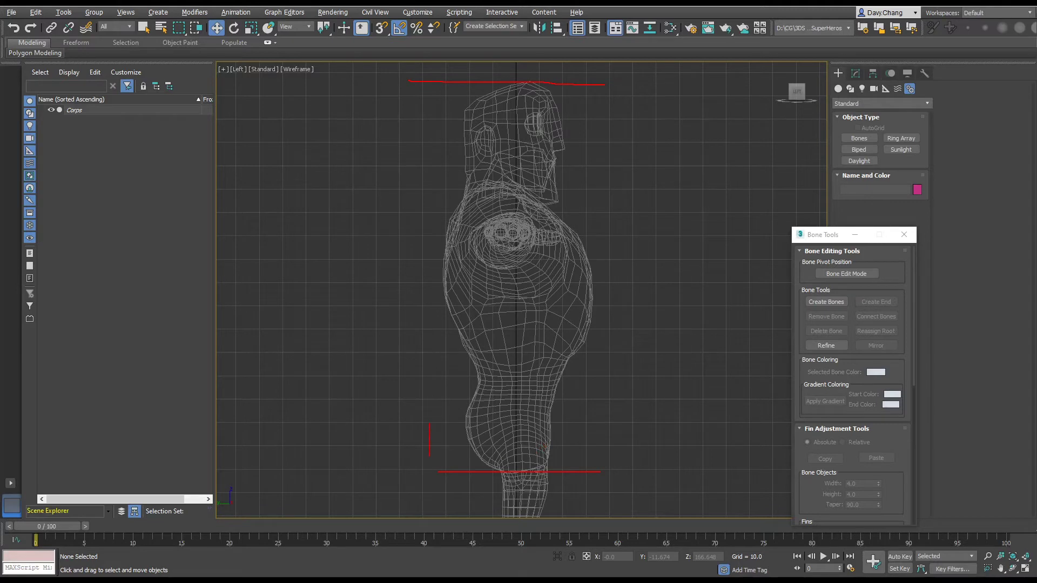
drag(429, 424, 438, 100)
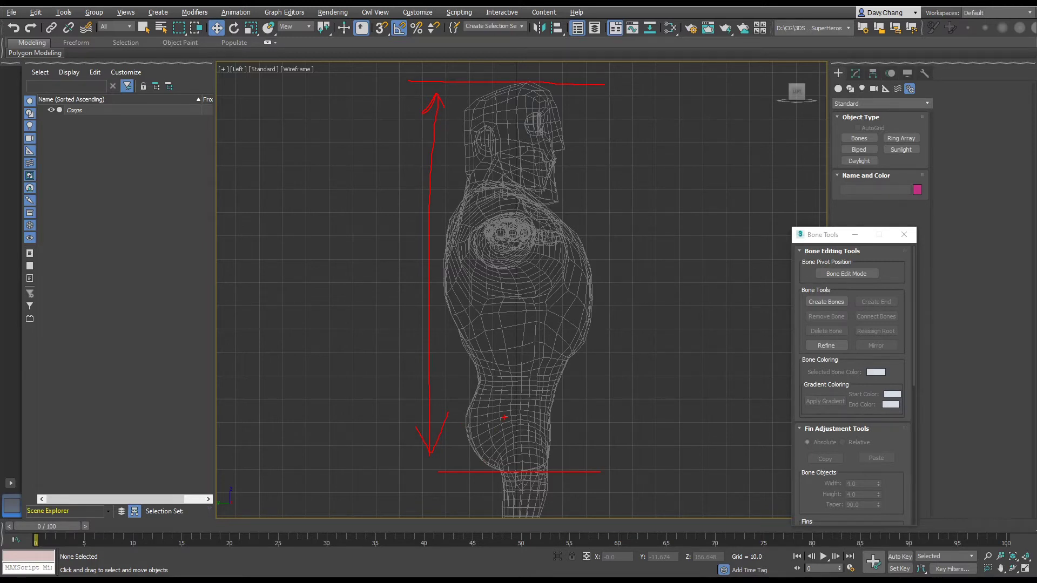
key(Escape)
scroll(566, 287, down, 5)
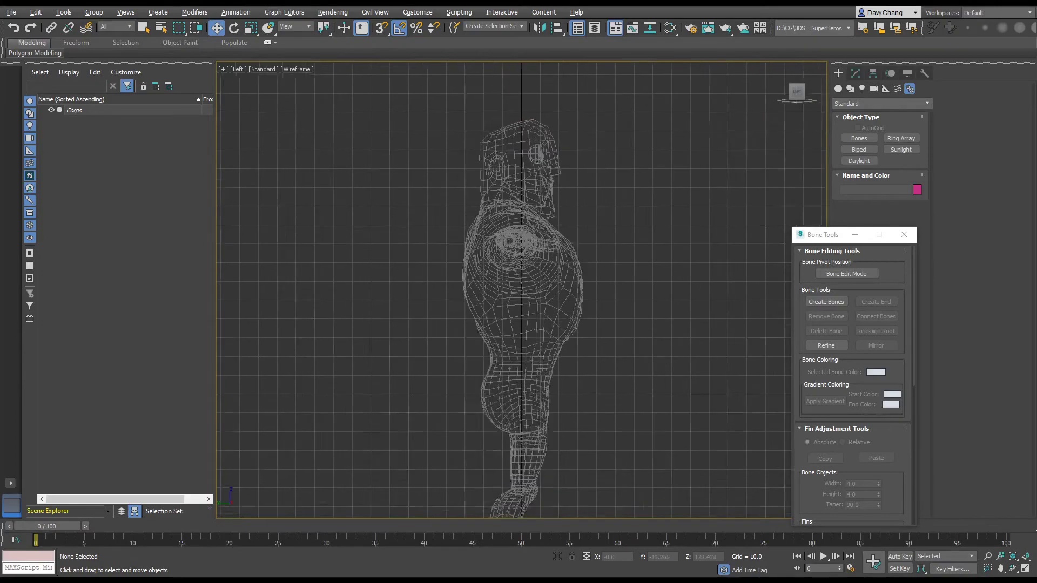
scroll(537, 307, up, 8)
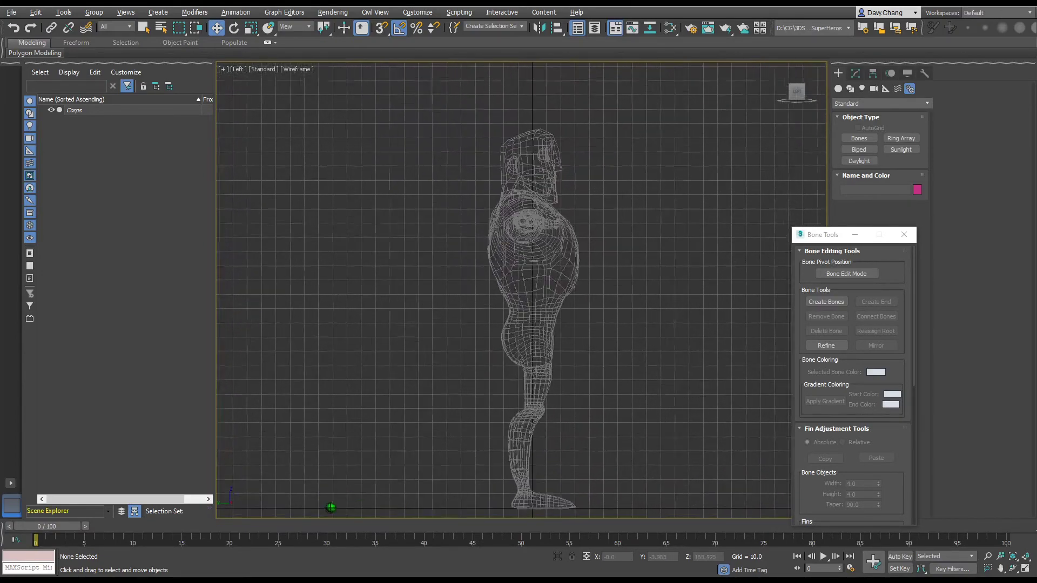
middle_drag(543, 176, 545, 339)
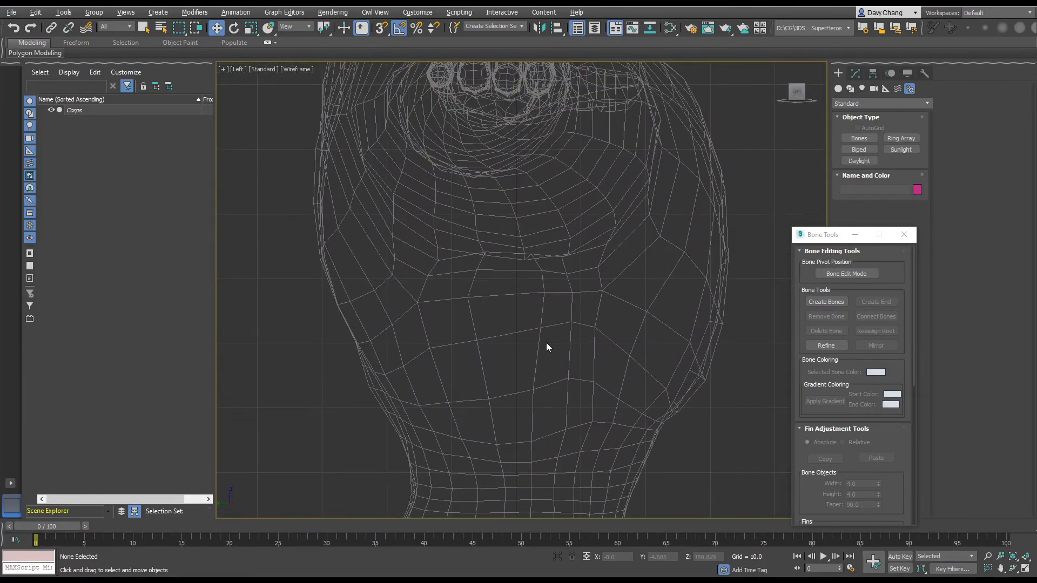
scroll(546, 343, down, 6)
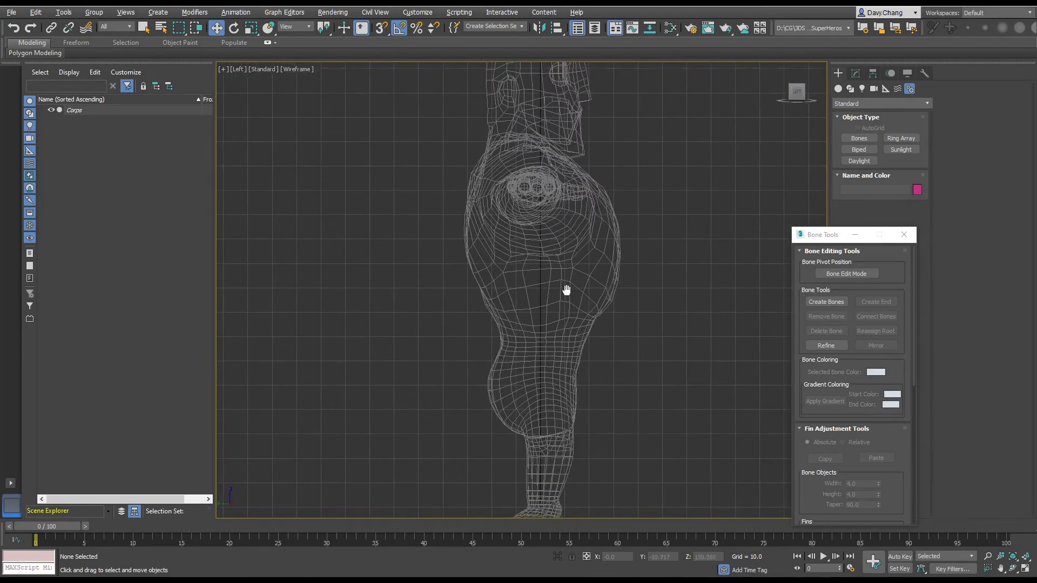
middle_drag(567, 289, 545, 335)
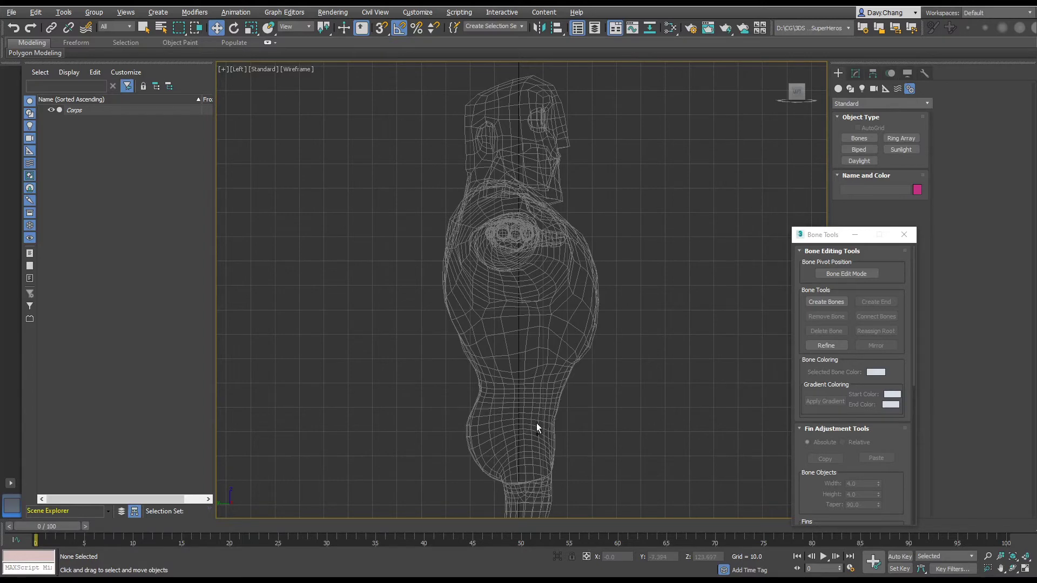
scroll(536, 423, up, 4)
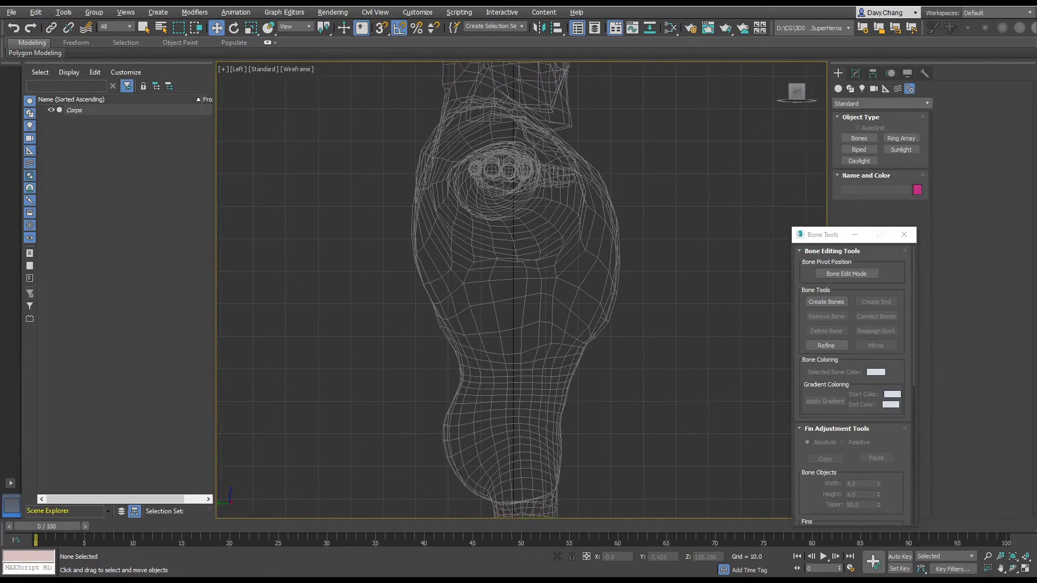
scroll(538, 416, down, 1)
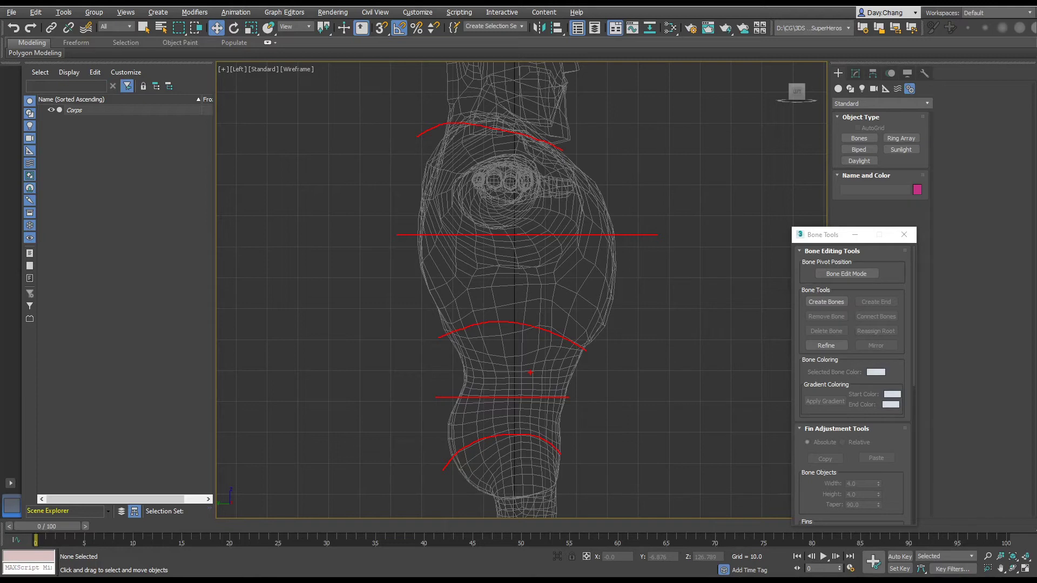
Draw a bone chain up the body's centre with Create Bones, placing joints at the pelvis, waist, lower ribcage and mid-chest.
click(827, 302)
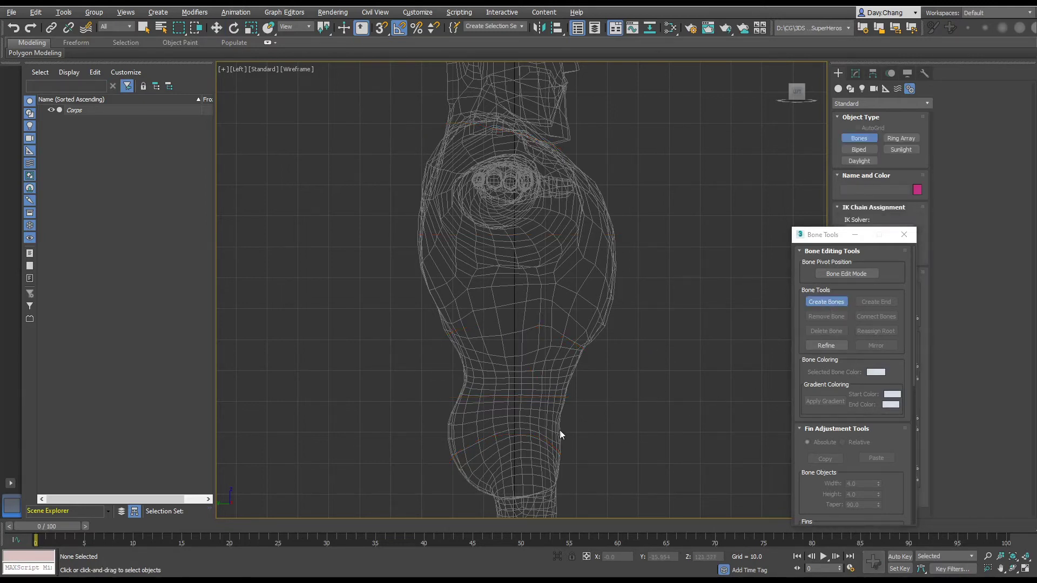
click(518, 443)
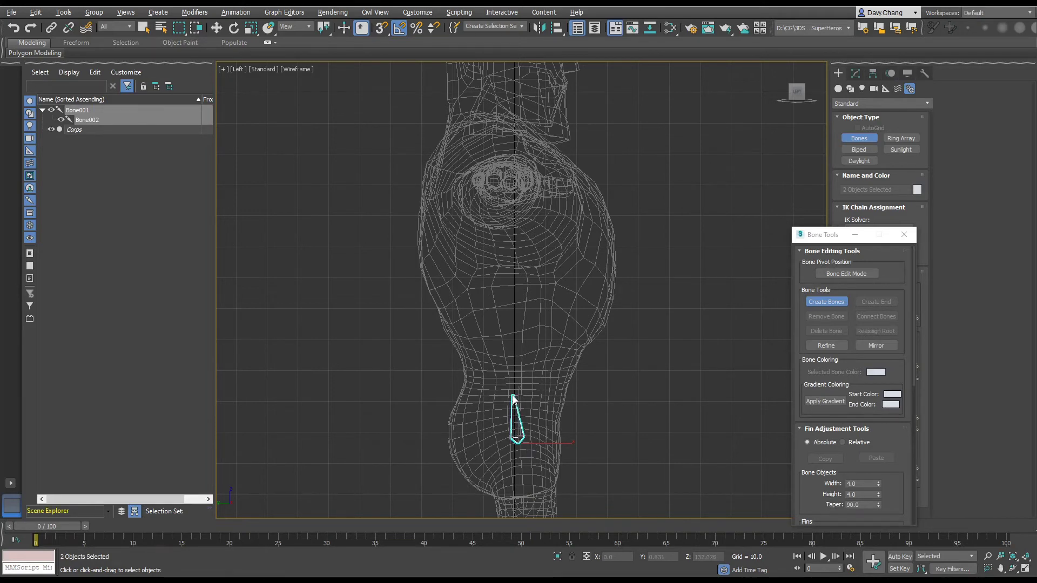
click(512, 395)
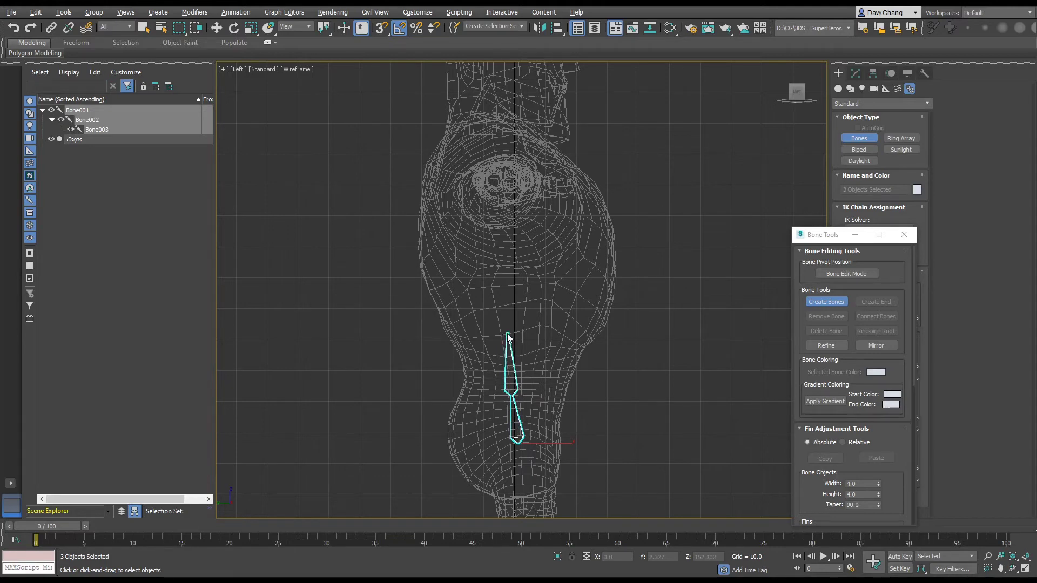
click(508, 334)
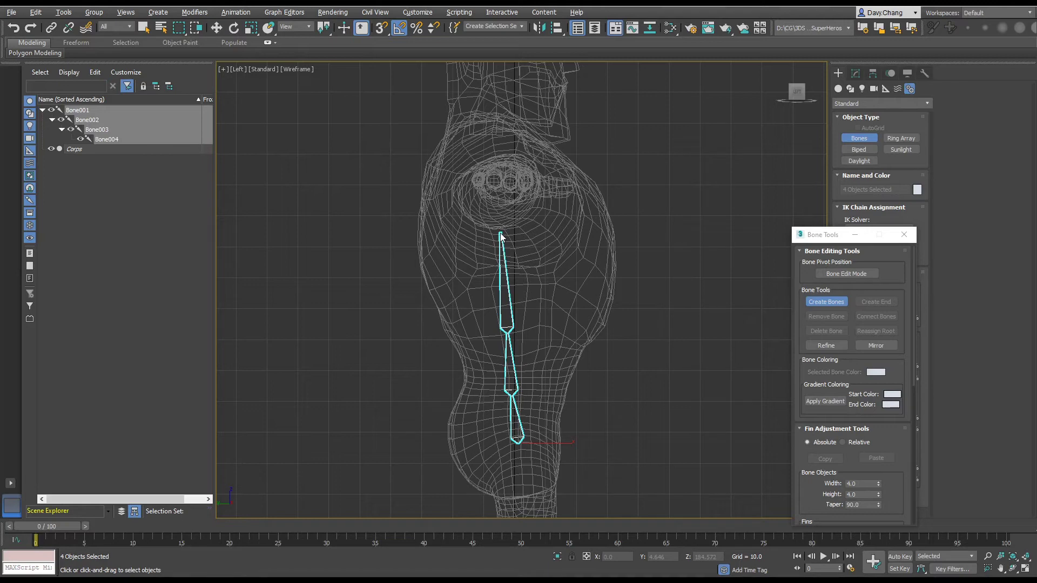
click(501, 236)
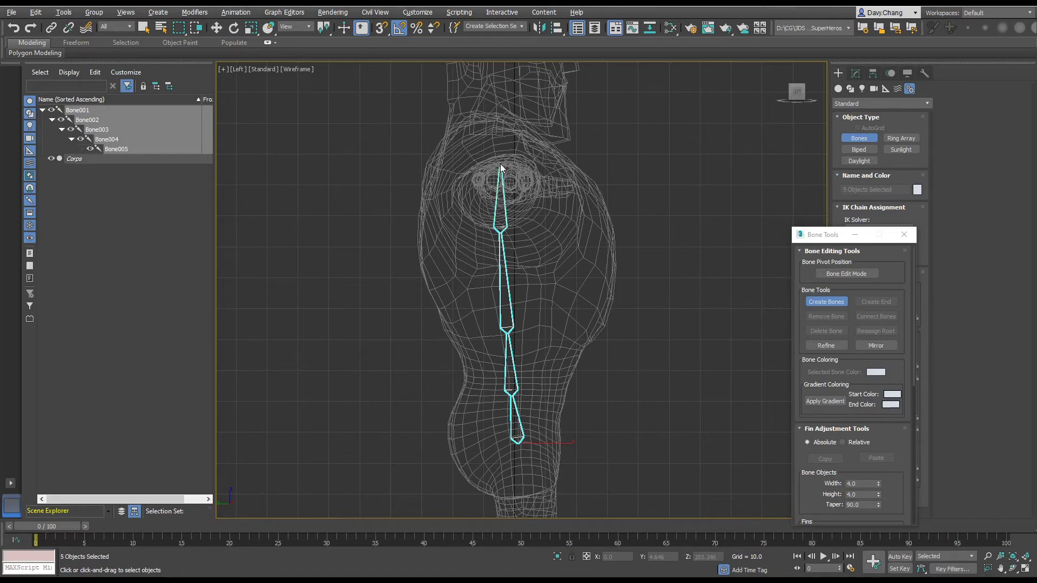
Extend the bone chain through the neck base and skull base to the top of the head, finishing with a small end bone.
click(502, 121)
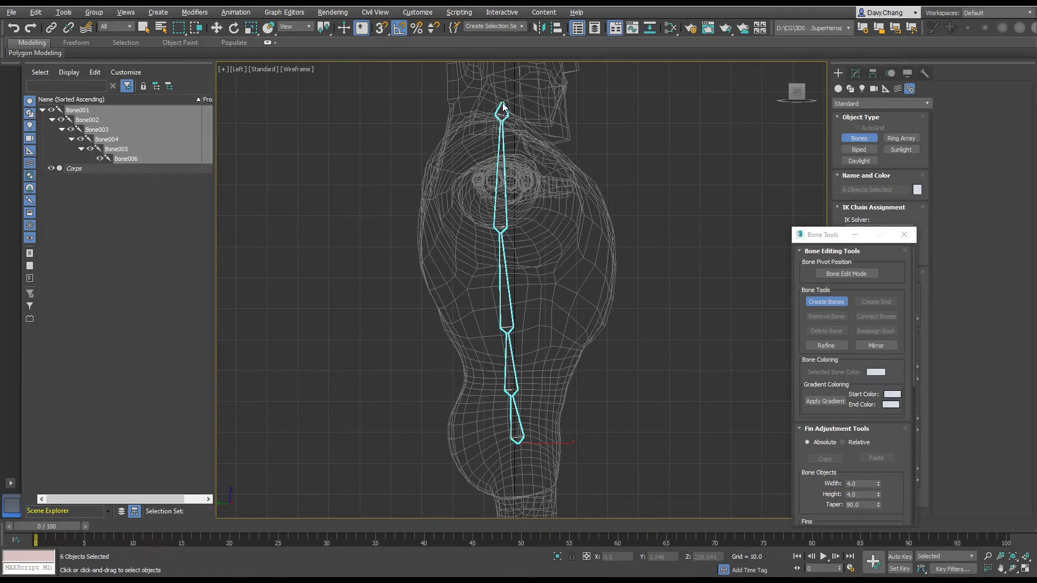
click(502, 106)
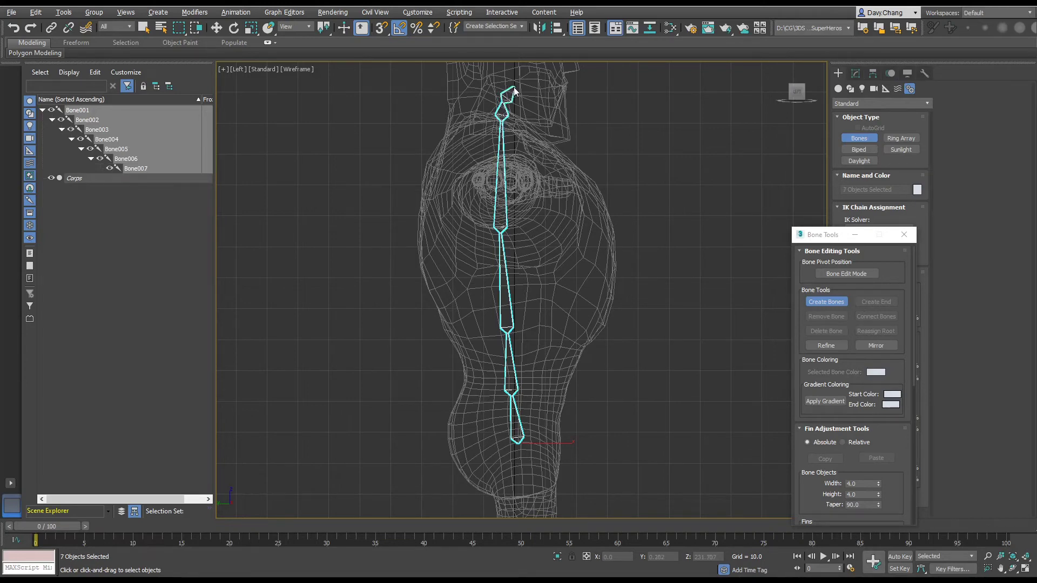
alt+middle_drag(510, 87, 501, 156)
key(l)
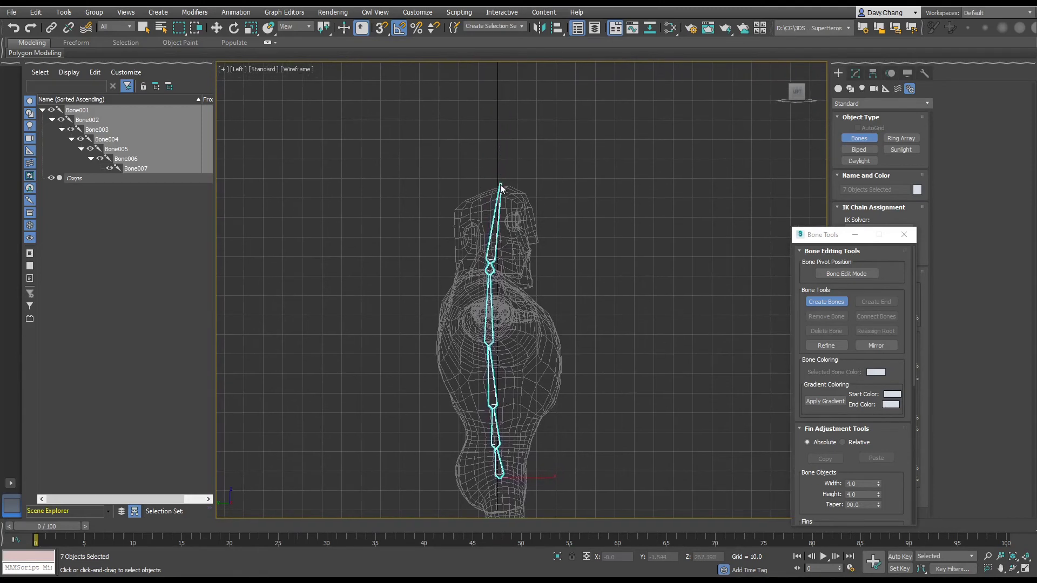
click(495, 189)
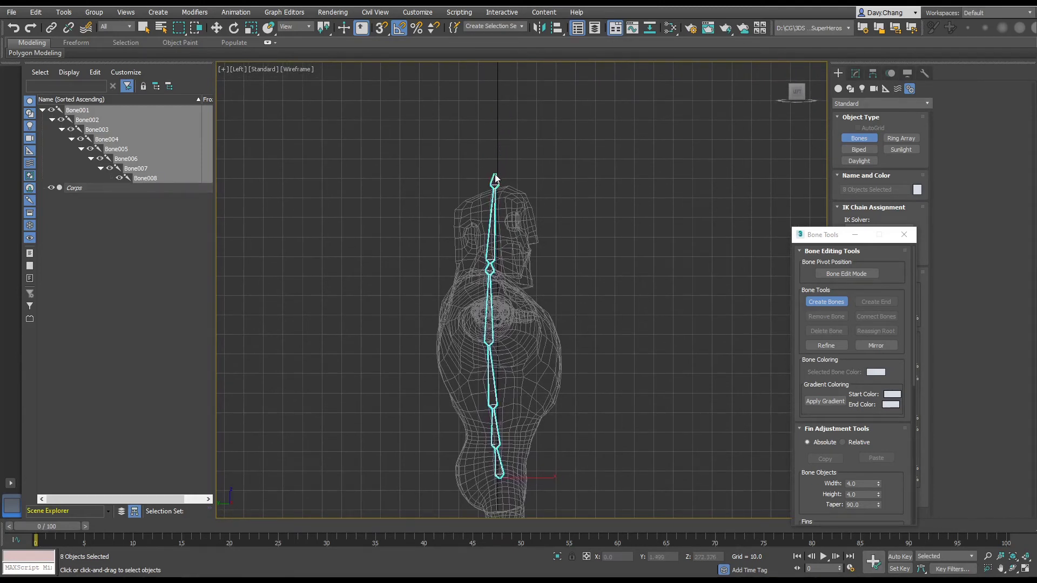
right_click(495, 178)
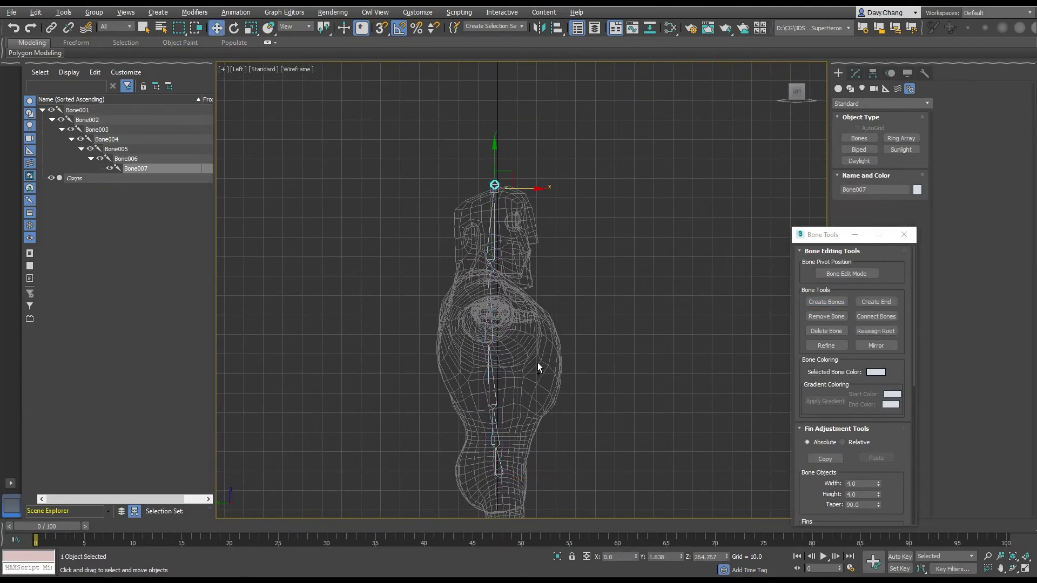
Select the whole spine chain from its root bone and turn on Bone Edit Mode, bringing the Bone Tools window closer to the model.
scroll(538, 363, down, 1)
scroll(538, 363, up, 2)
middle_drag(538, 363, 569, 317)
double_click(520, 412)
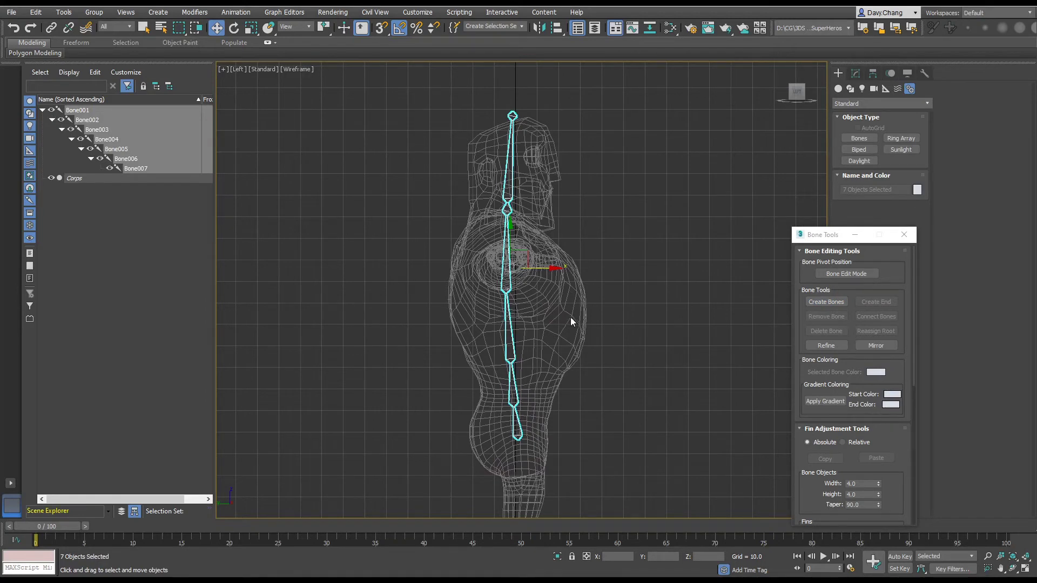
click(596, 348)
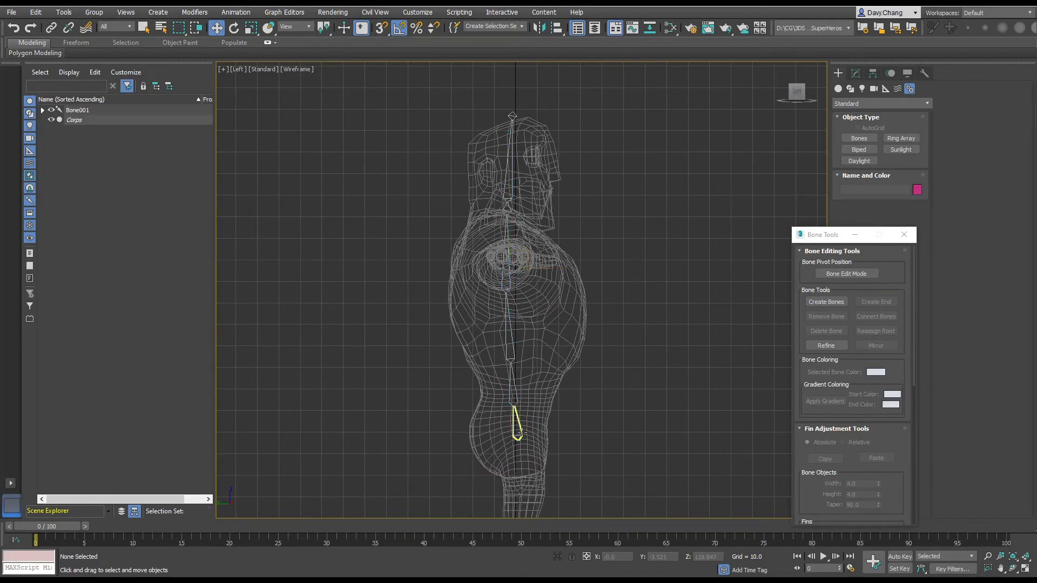
double_click(517, 429)
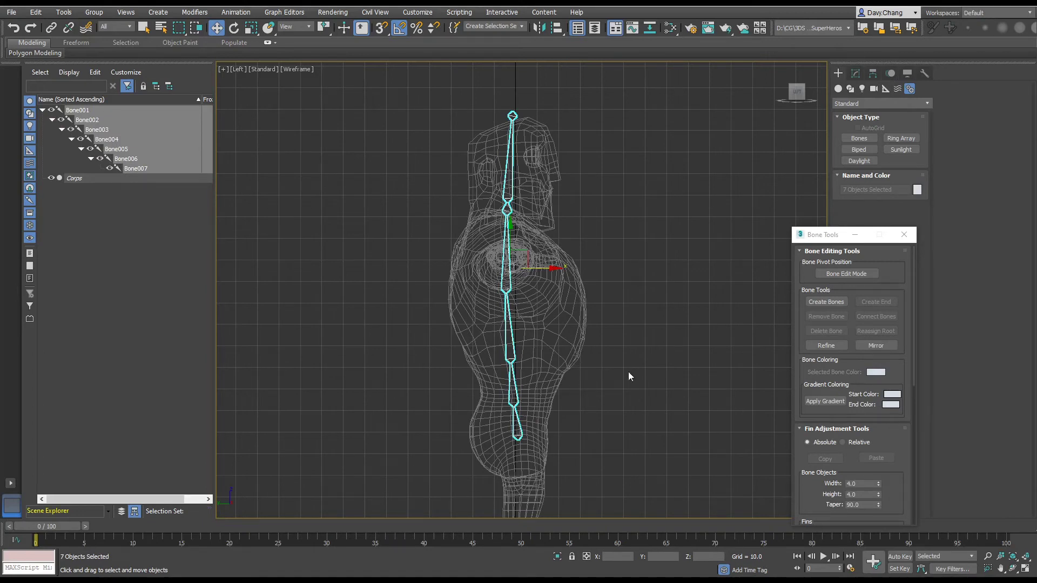
drag(828, 239, 745, 200)
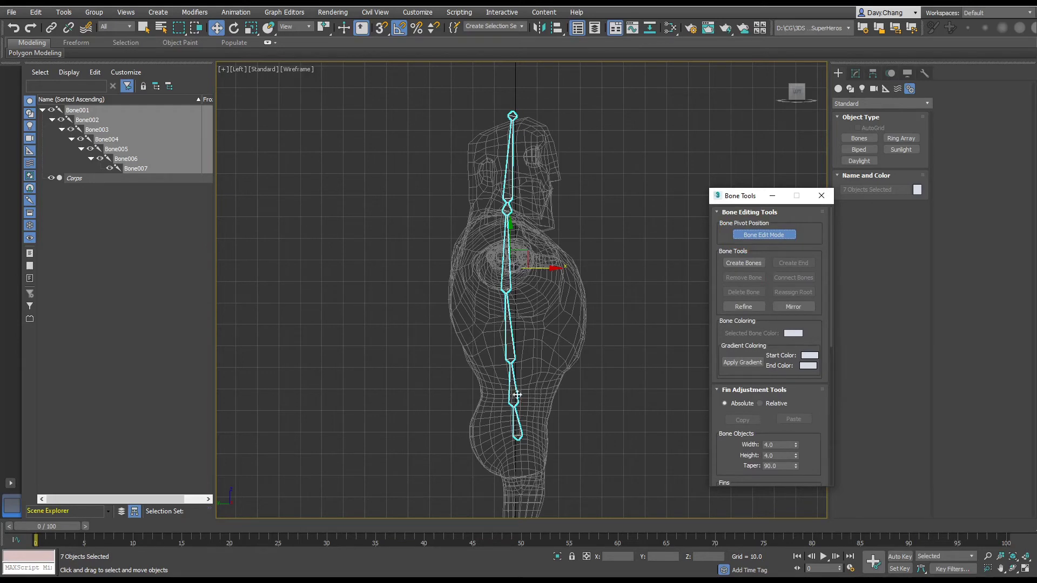
Try shifting the base joints of the lower chest, upper chest and neck bones, and undo the last move.
click(513, 355)
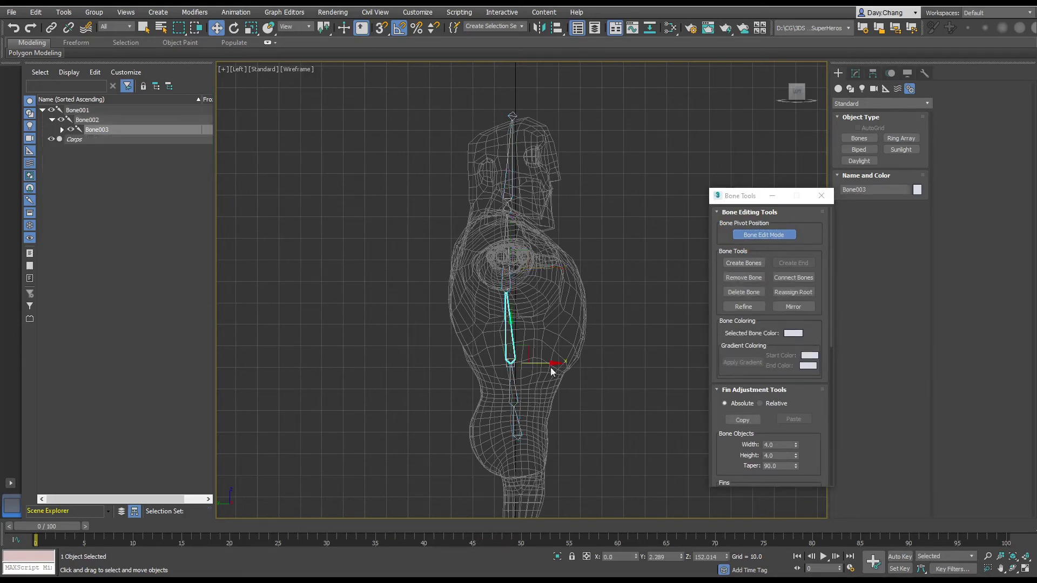
mouse_move(554, 365)
mouse_down()
mouse_move(528, 364)
mouse_move(598, 361)
mouse_move(495, 361)
mouse_move(573, 361)
mouse_move(497, 361)
mouse_move(565, 361)
mouse_move(544, 360)
mouse_up()
click(508, 276)
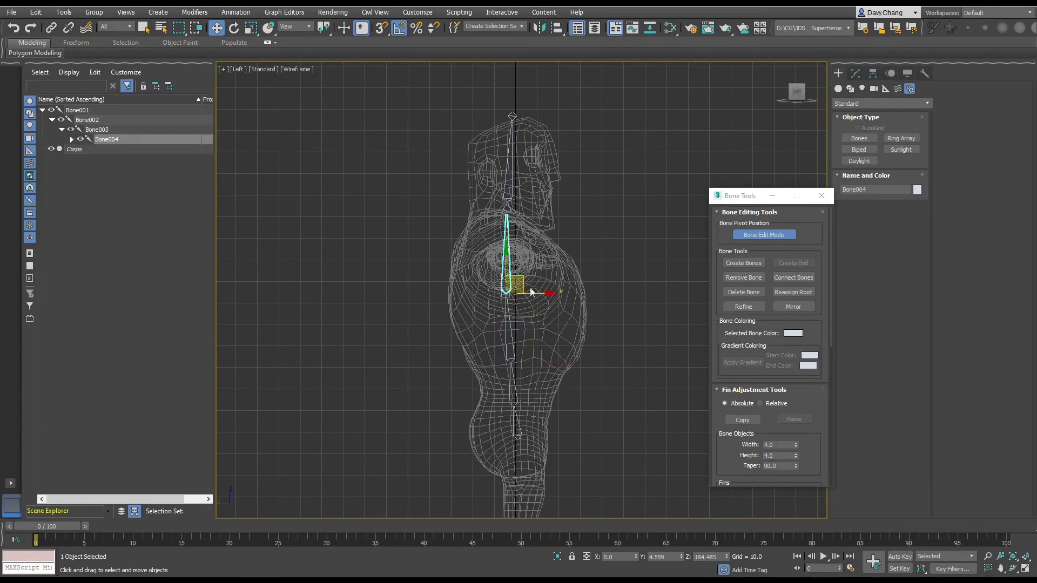
mouse_move(523, 278)
mouse_down()
mouse_move(503, 289)
mouse_move(500, 258)
mouse_move(537, 255)
mouse_move(563, 273)
mouse_move(496, 277)
mouse_move(504, 259)
mouse_move(537, 283)
mouse_move(524, 267)
mouse_move(489, 284)
mouse_move(486, 262)
mouse_move(513, 276)
mouse_move(546, 263)
mouse_move(515, 284)
mouse_move(514, 268)
mouse_move(524, 276)
mouse_up()
click(509, 212)
mouse_move(526, 199)
mouse_down()
mouse_move(536, 208)
mouse_move(524, 202)
mouse_up()
key(ctrl+z)
Move the root joint of the pelvis bone slightly forward and up.
scroll(520, 432, up, 5)
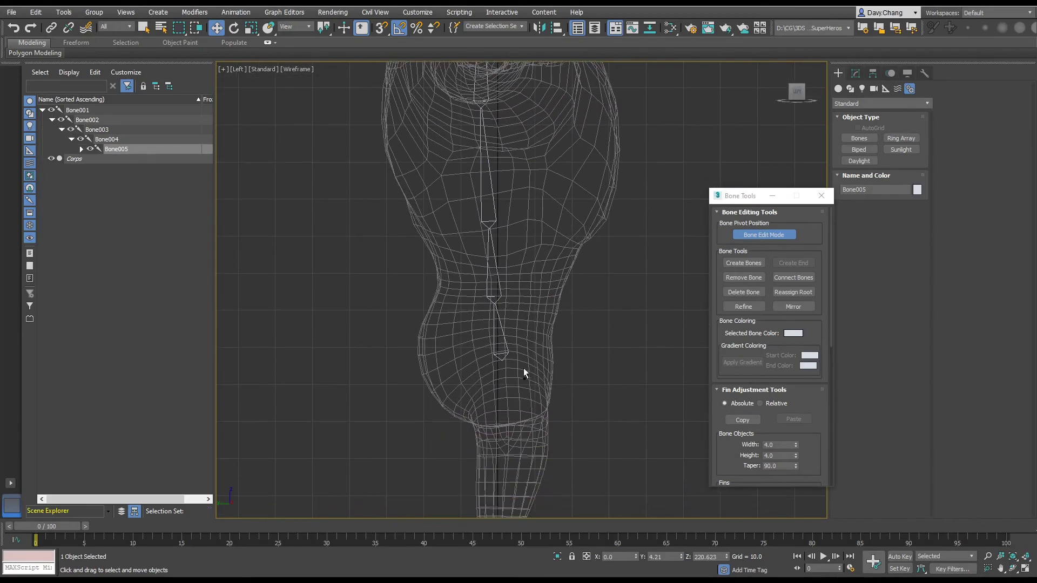
click(497, 349)
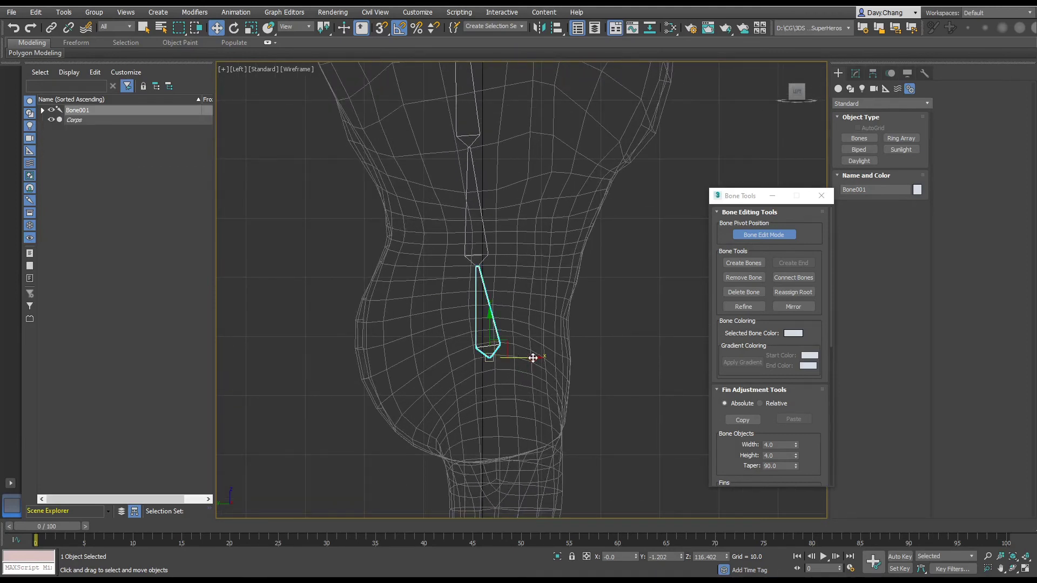
drag(533, 359, 512, 339)
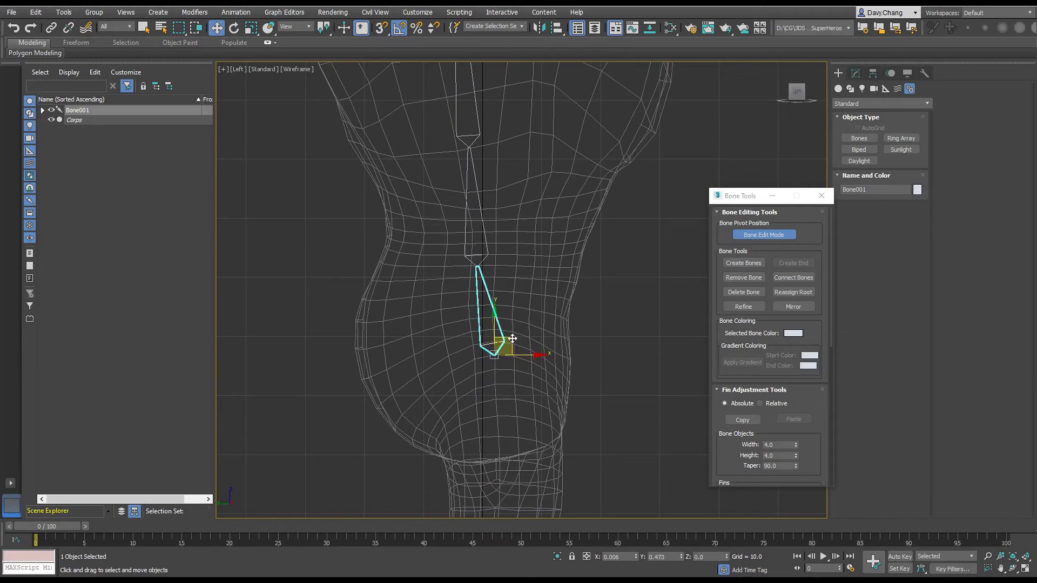
Move the waist bone's base joint forward and slightly up to about Y -0.13, Z 131.96.
click(483, 253)
middle_drag(510, 242, 543, 331)
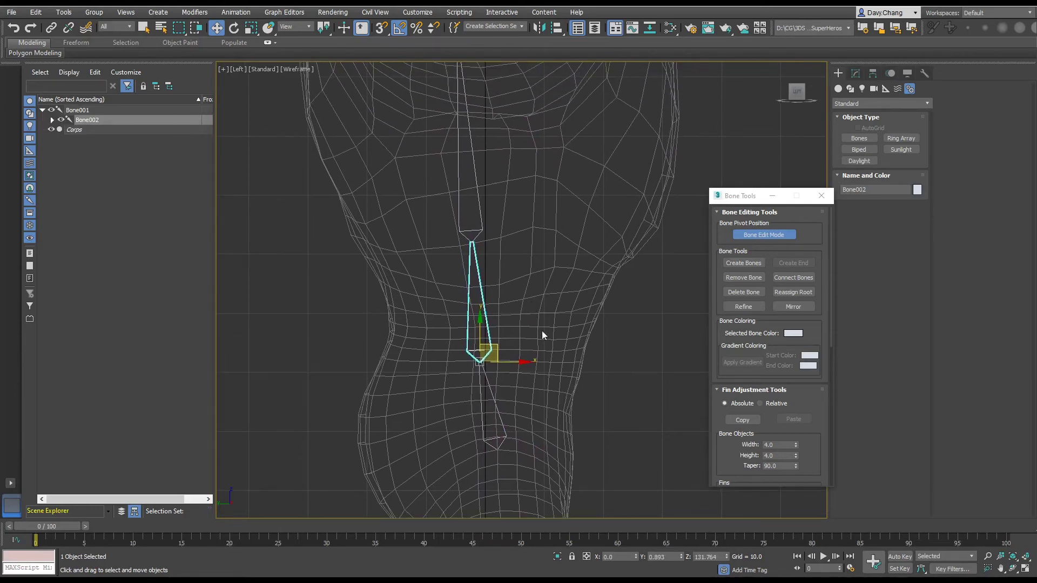
drag(527, 361, 529, 362)
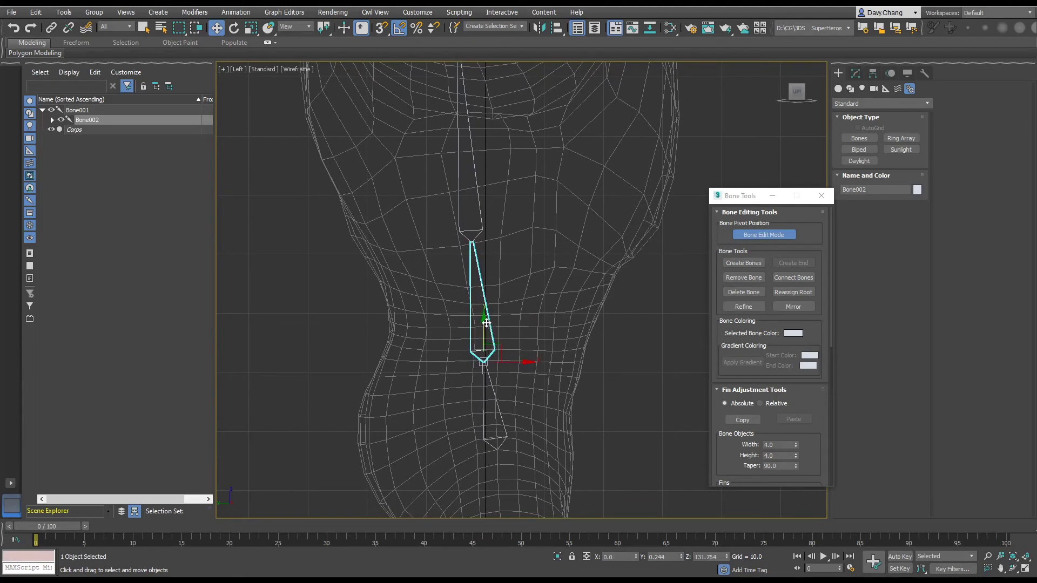
mouse_move(487, 323)
mouse_down()
mouse_move(487, 297)
mouse_move(488, 321)
mouse_up()
drag(528, 361, 532, 362)
Move the base joints of the lower and upper chest bones slightly forward to about Y 1.73 and Y 4.27.
middle_drag(530, 258, 529, 277)
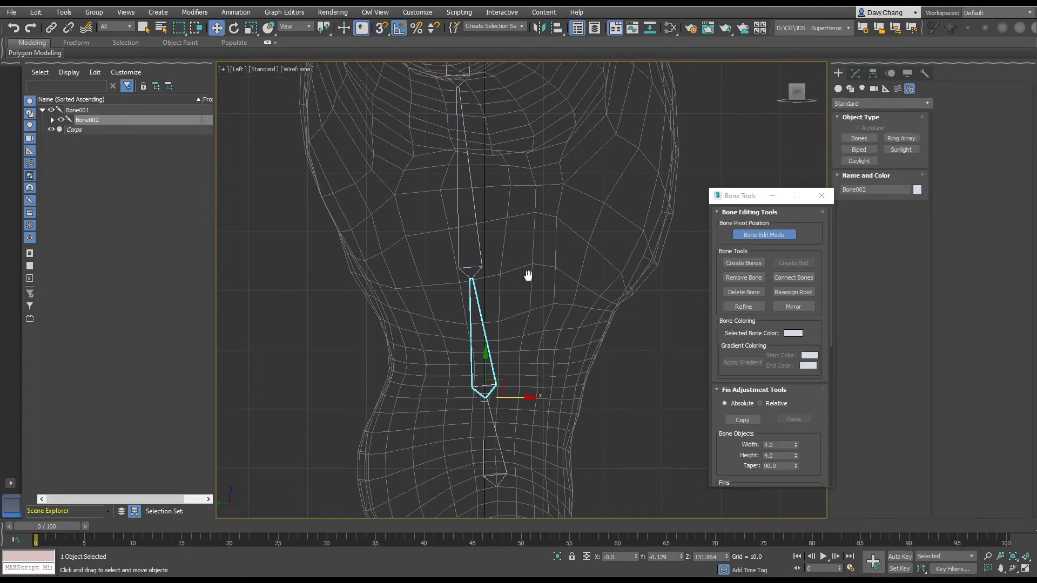
click(483, 268)
drag(513, 279, 519, 281)
middle_drag(539, 136, 534, 296)
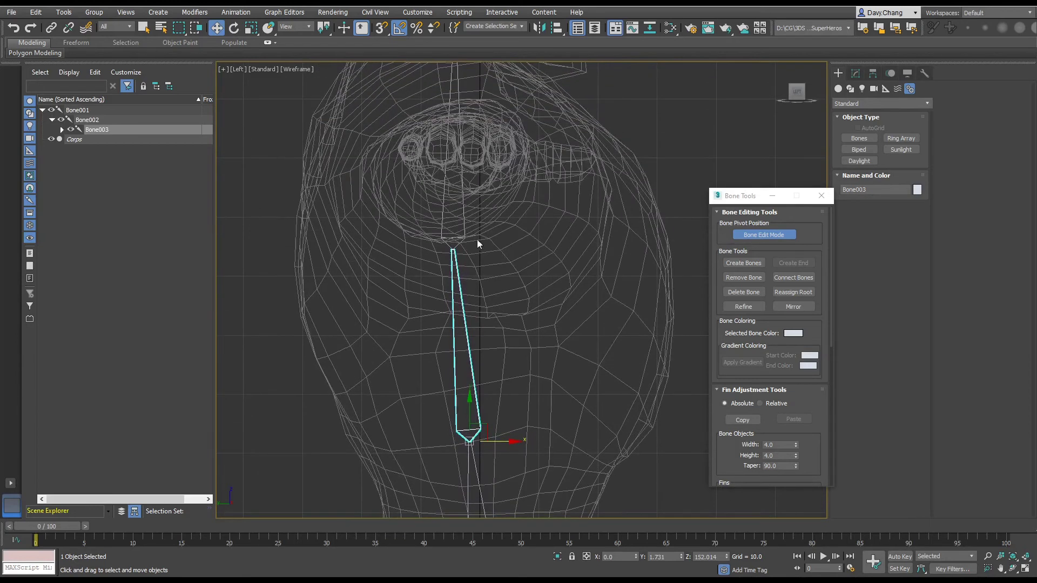
click(463, 233)
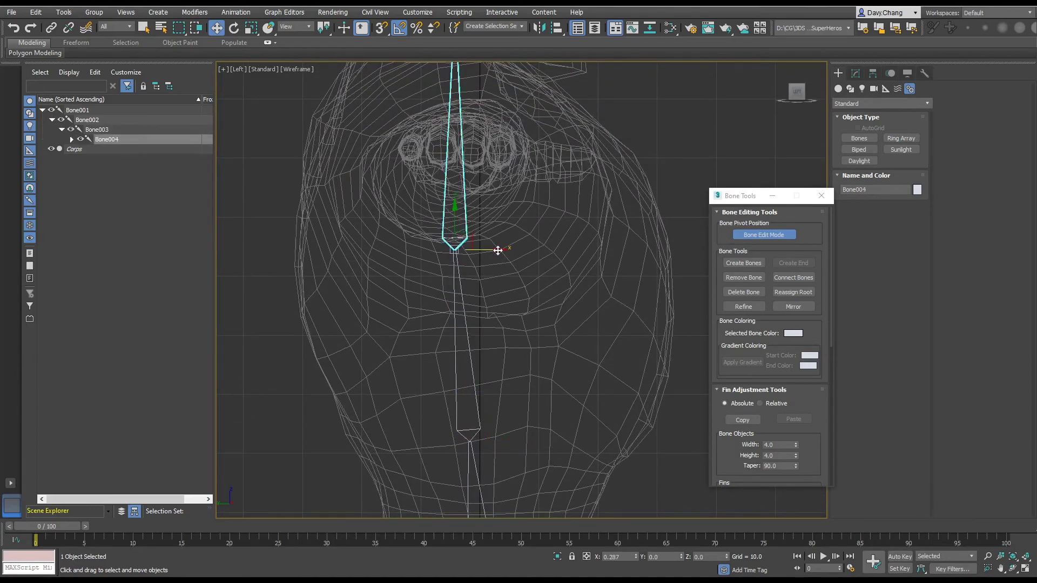
Move the neck bone's base joint backward to about Y 5.57, Z 220.6.
middle_drag(518, 109, 521, 250)
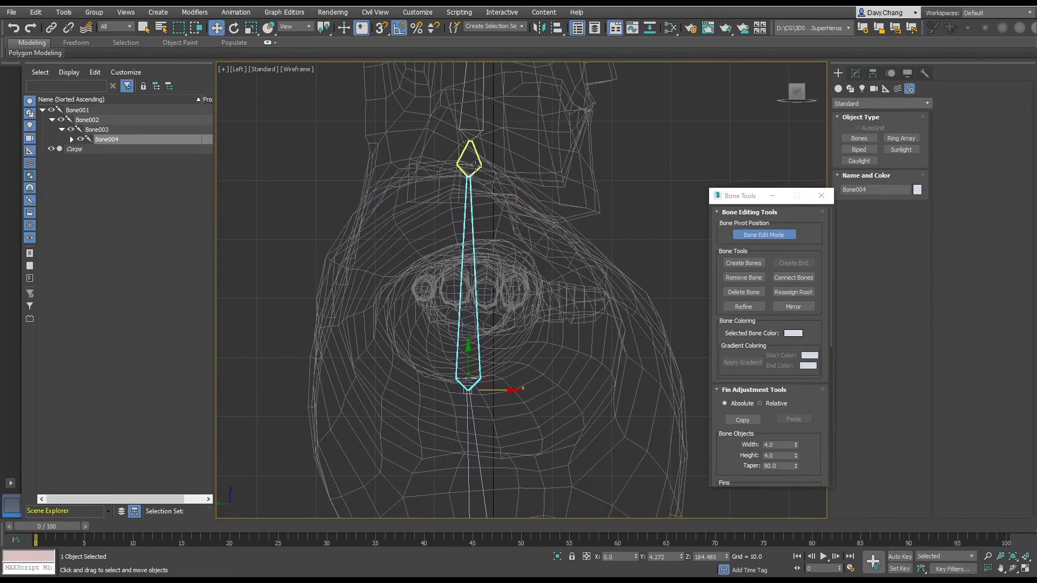
click(477, 165)
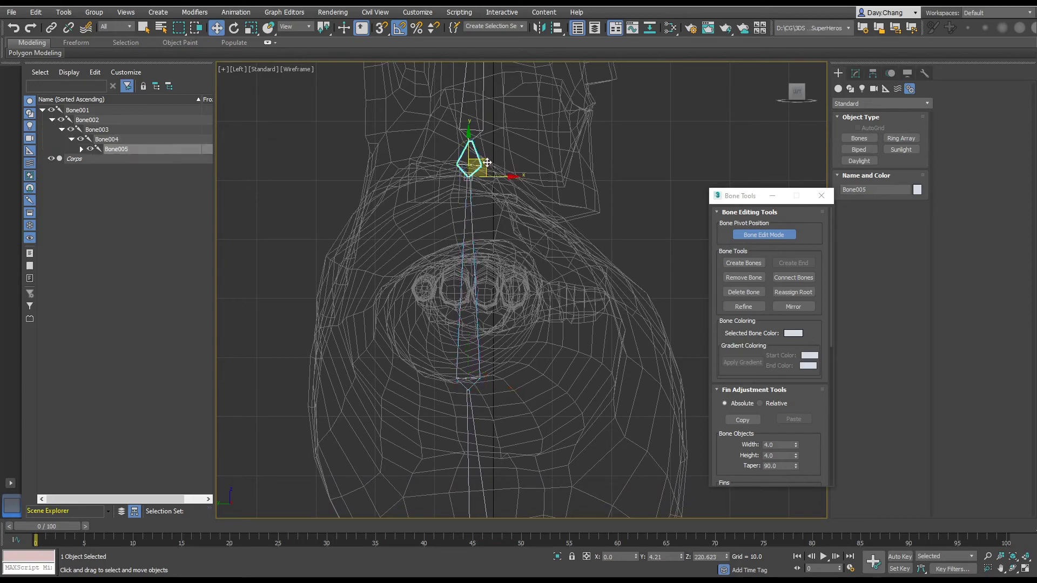
drag(487, 162, 479, 162)
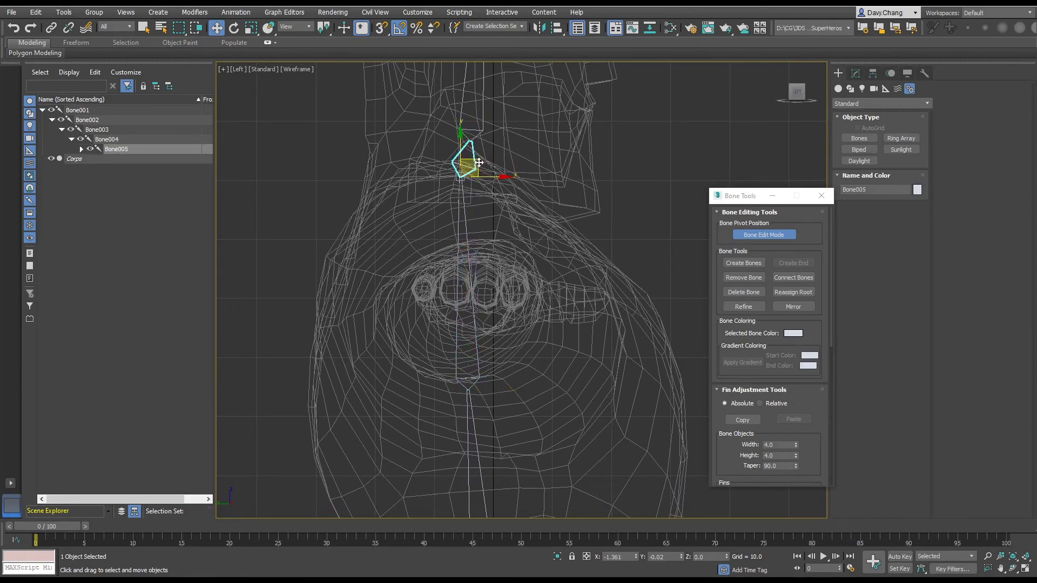
Reposition the head bone's base joint at the bottom of the skull to about Y 4.65, Z 225.92.
middle_drag(522, 142, 492, 278)
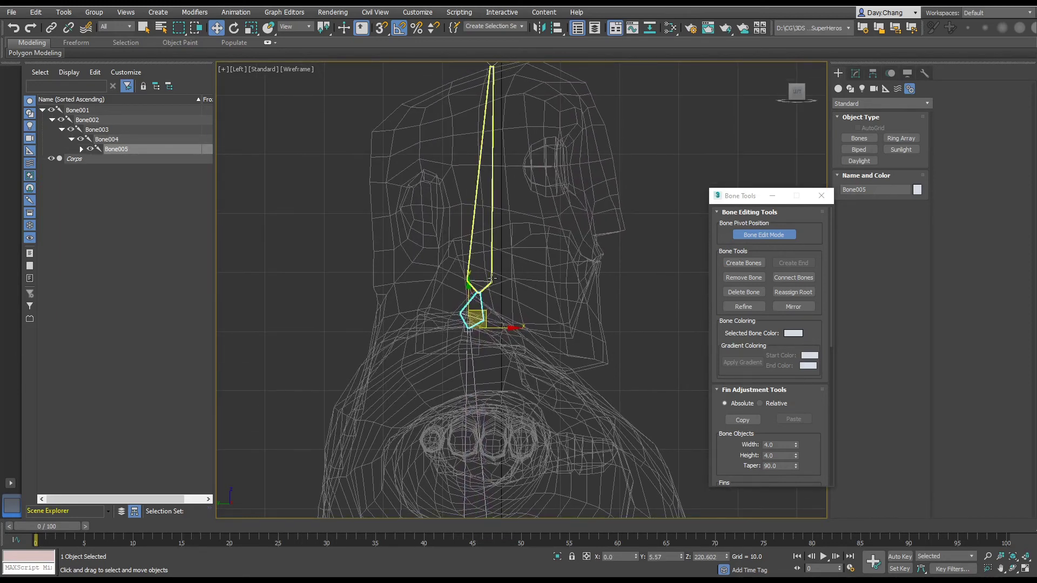
click(492, 279)
drag(497, 277, 492, 281)
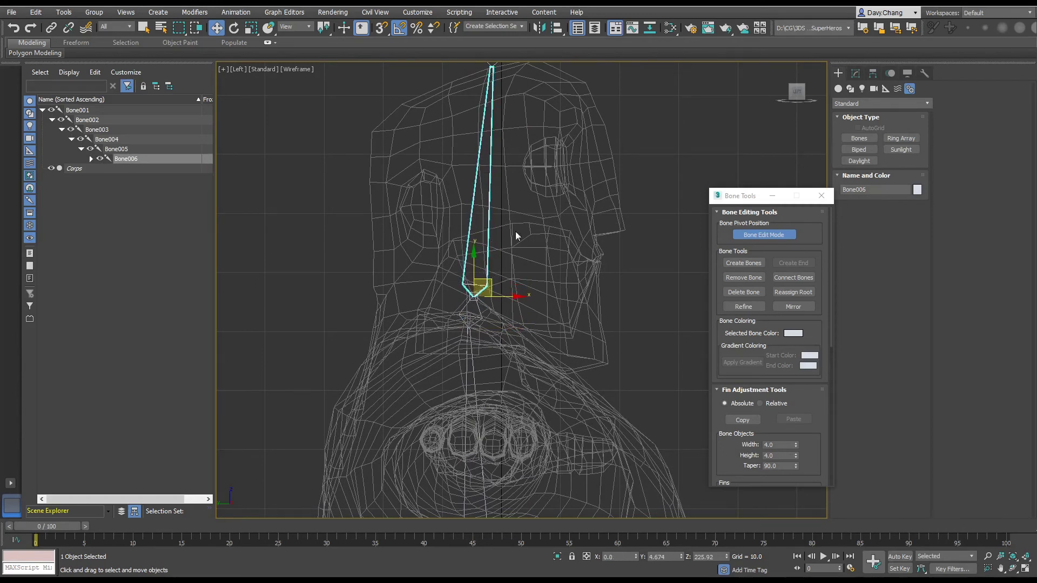
middle_drag(516, 231, 543, 258)
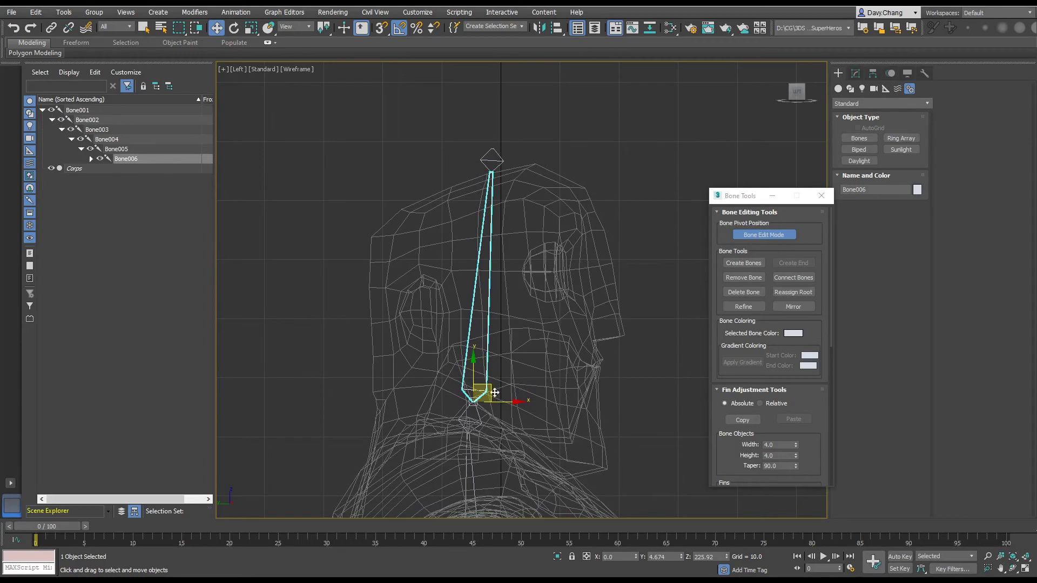
drag(520, 402, 480, 402)
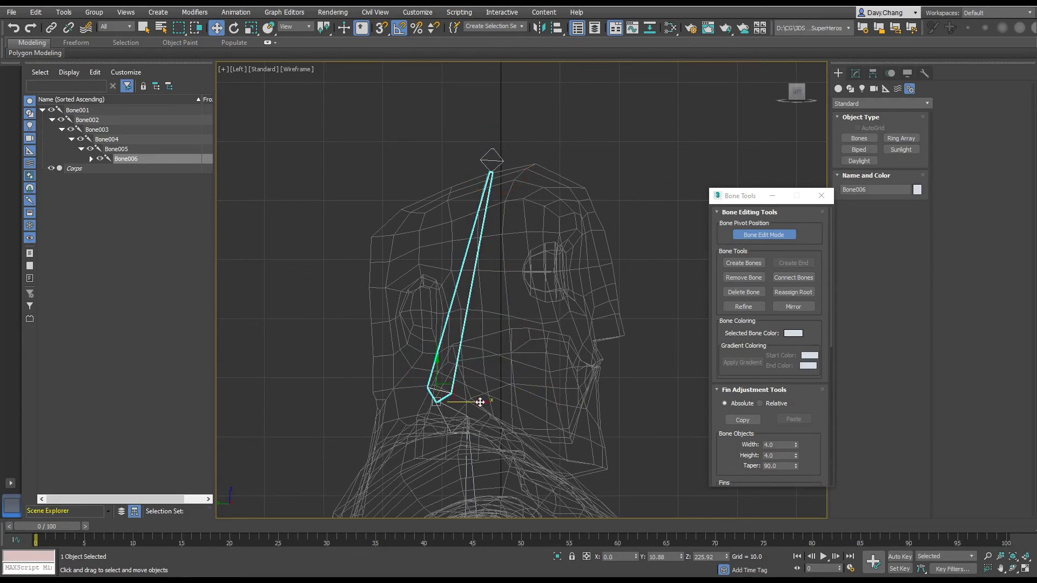
drag(480, 402, 517, 402)
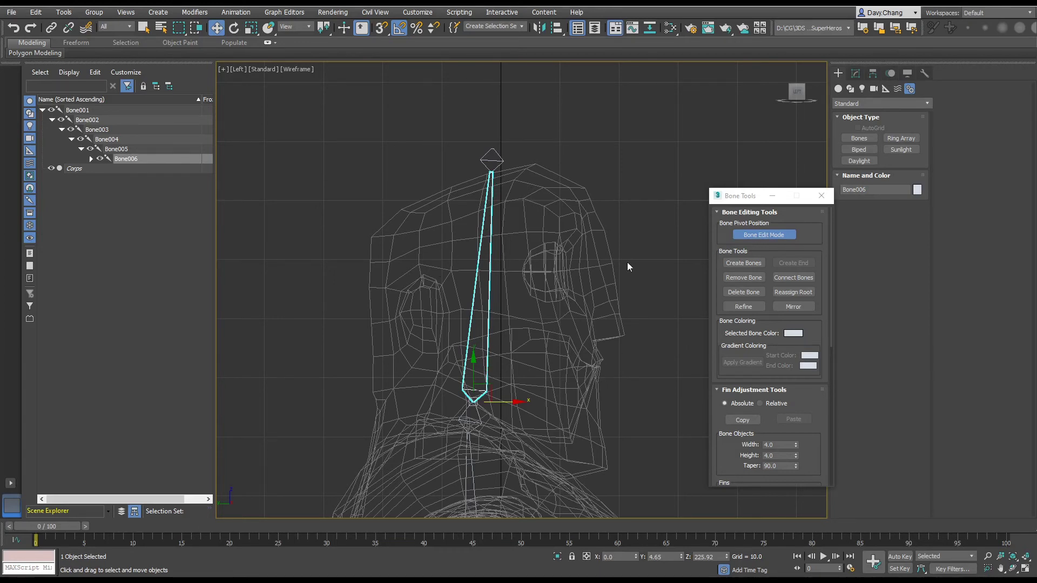
Leave Bone Edit Mode, then delete the small end bone above the head and select the head bone.
click(753, 234)
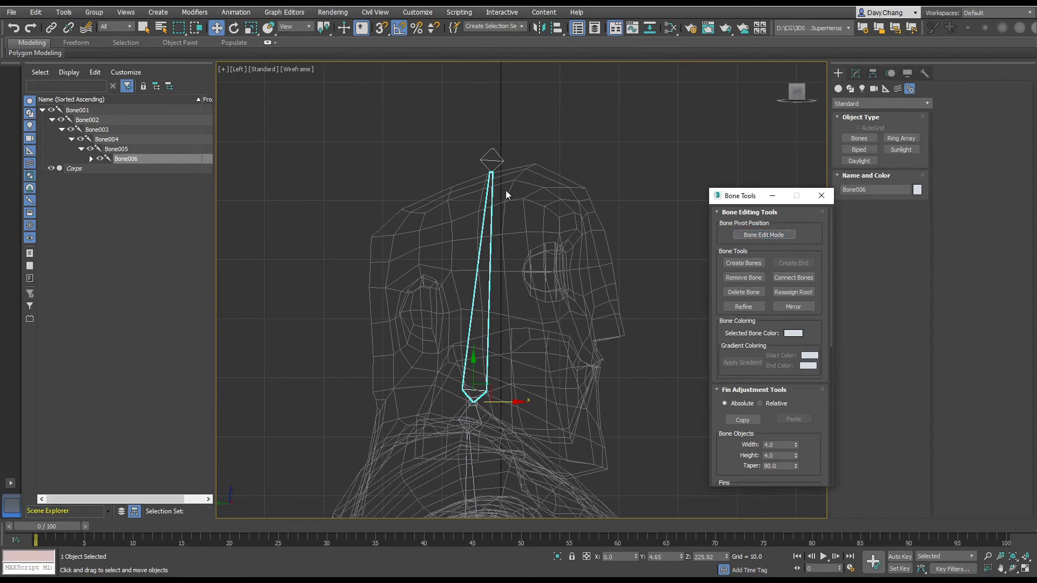
click(492, 159)
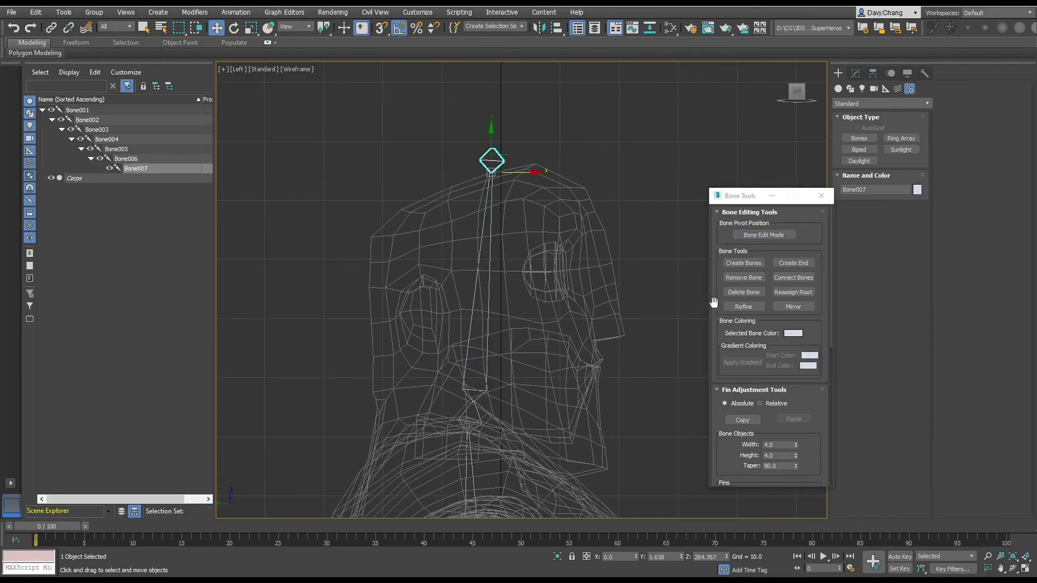
click(739, 292)
click(490, 238)
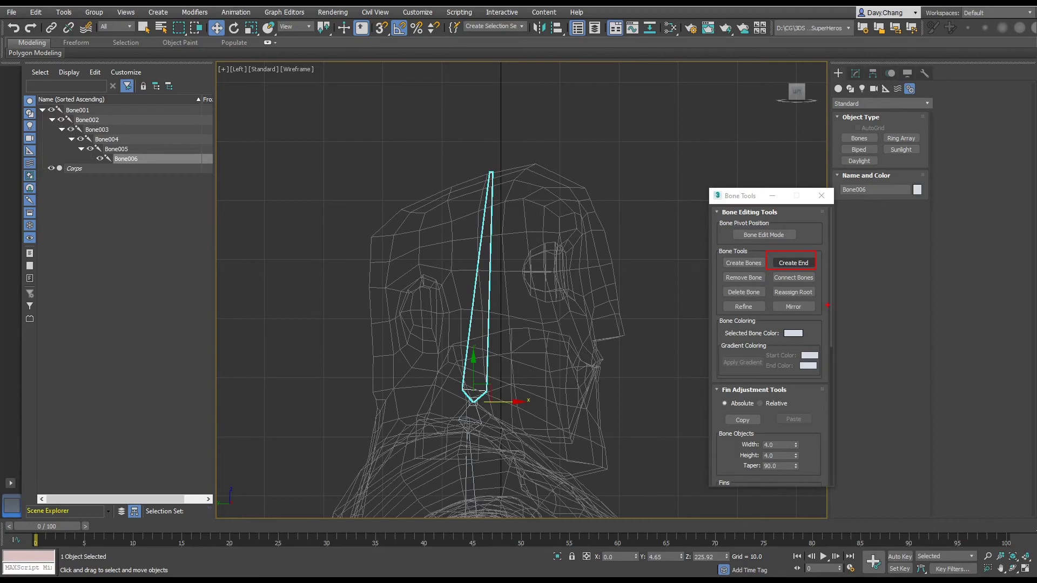
Create an end bone at the tip of the head bone and clear the selection.
click(803, 268)
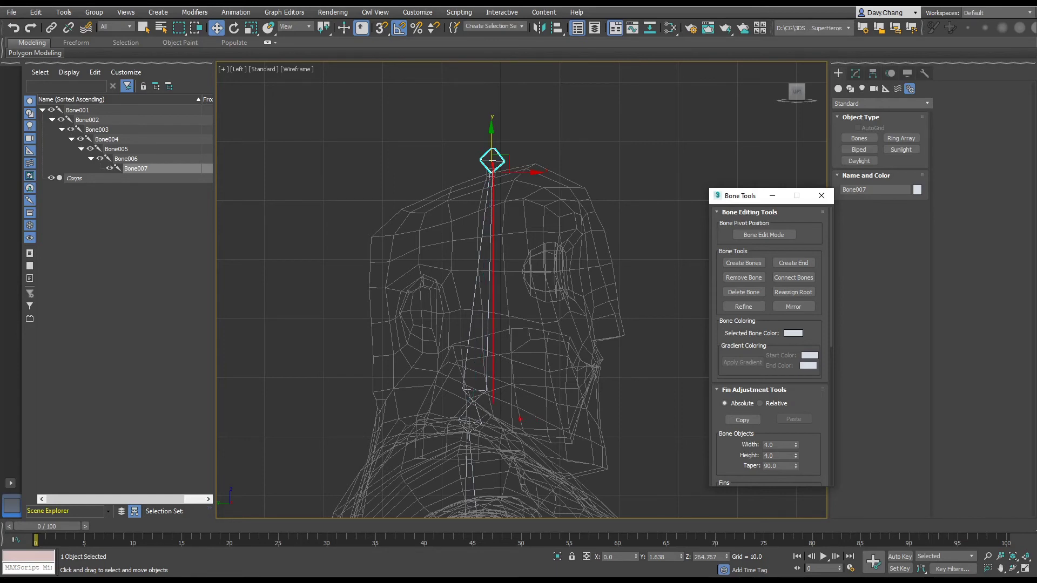
click(627, 198)
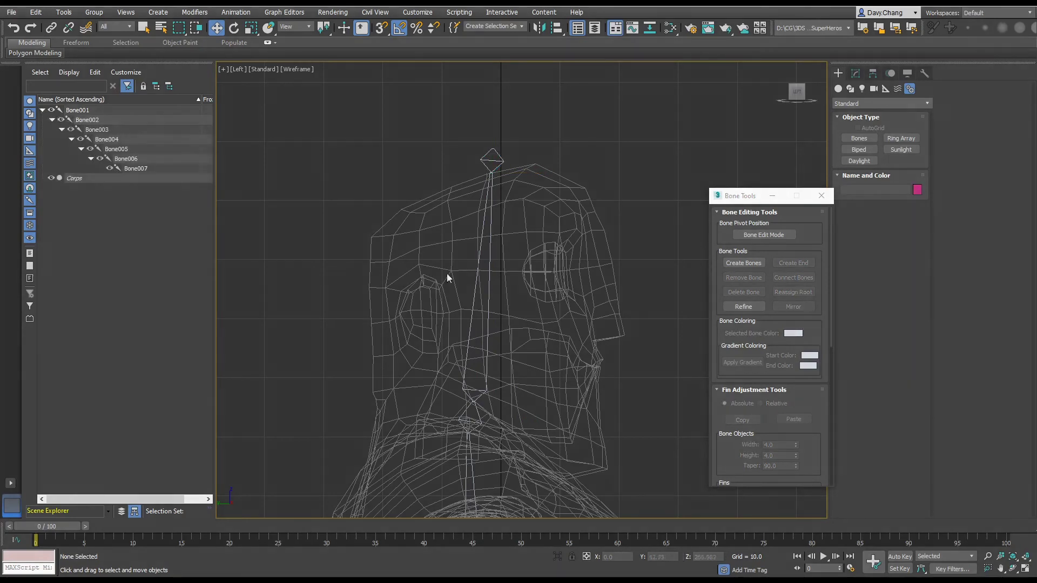
Turn on Bone Edit Mode and move the lower chest bone's (Bone003) base joint backward to about Y 4.04.
middle_drag(533, 348, 529, 146)
scroll(527, 343, down, 3)
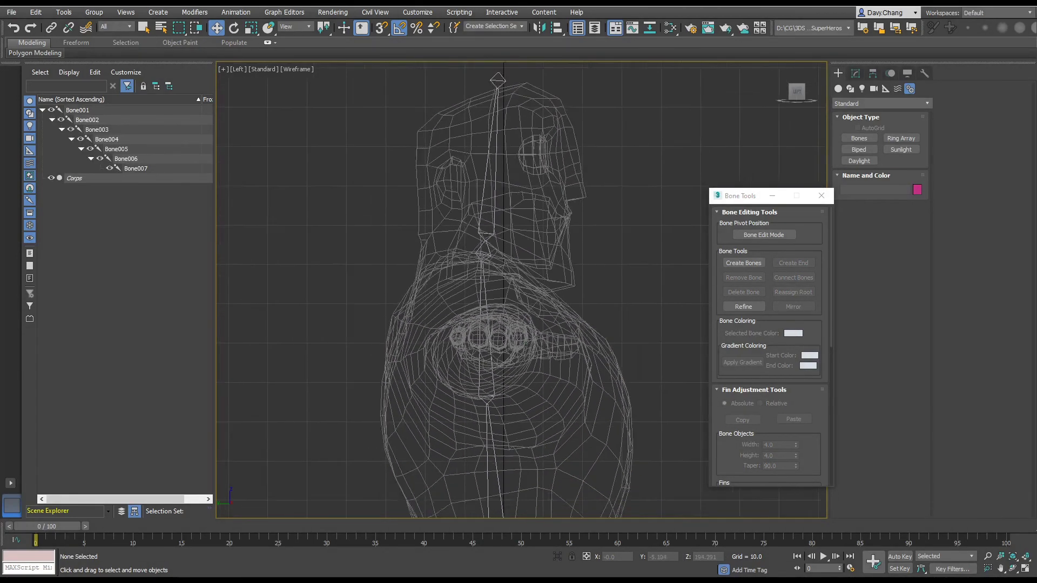
middle_drag(534, 373, 528, 263)
mouse_move(528, 338)
middle_down()
mouse_move(530, 272)
mouse_move(520, 382)
mouse_move(526, 308)
mouse_move(521, 343)
mouse_move(522, 316)
mouse_move(555, 317)
mouse_move(557, 306)
middle_up()
click(757, 234)
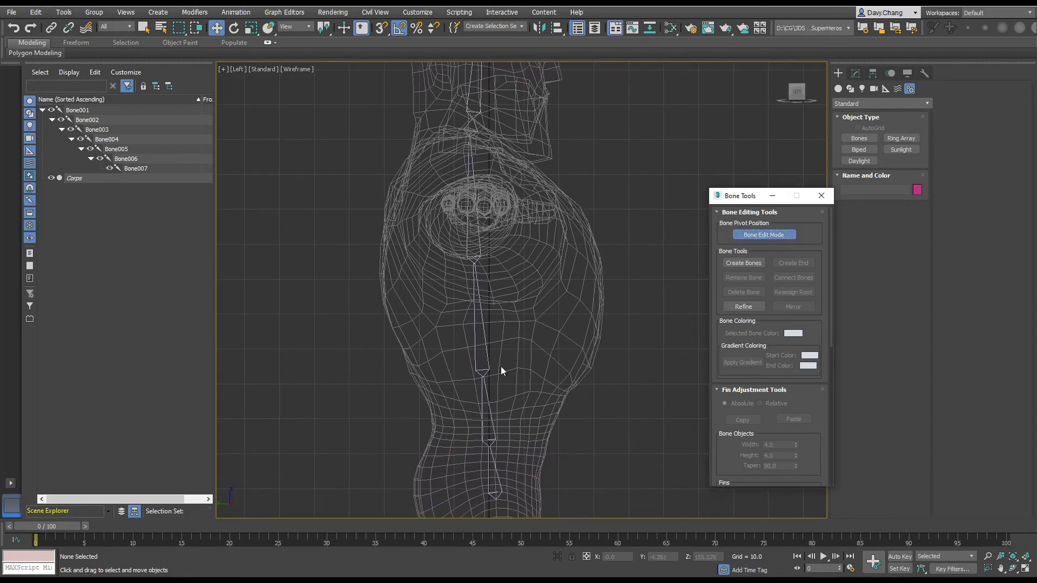
click(482, 370)
click(531, 377)
click(482, 371)
drag(526, 377, 518, 377)
Move the base joints of Bone004 and Bone002 backward to about Y 6.89 and Y 0.32.
click(476, 254)
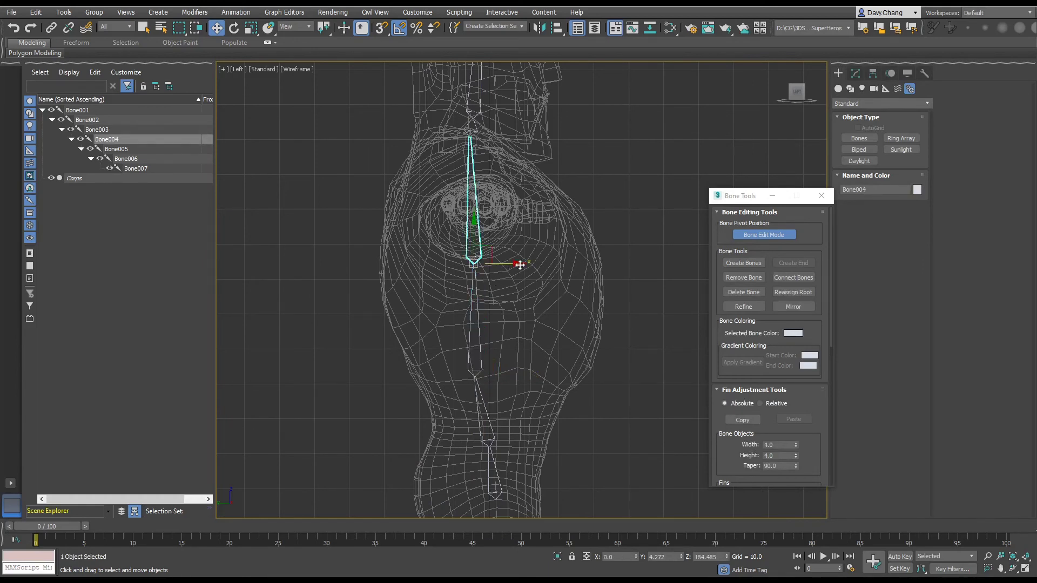
drag(519, 264, 511, 265)
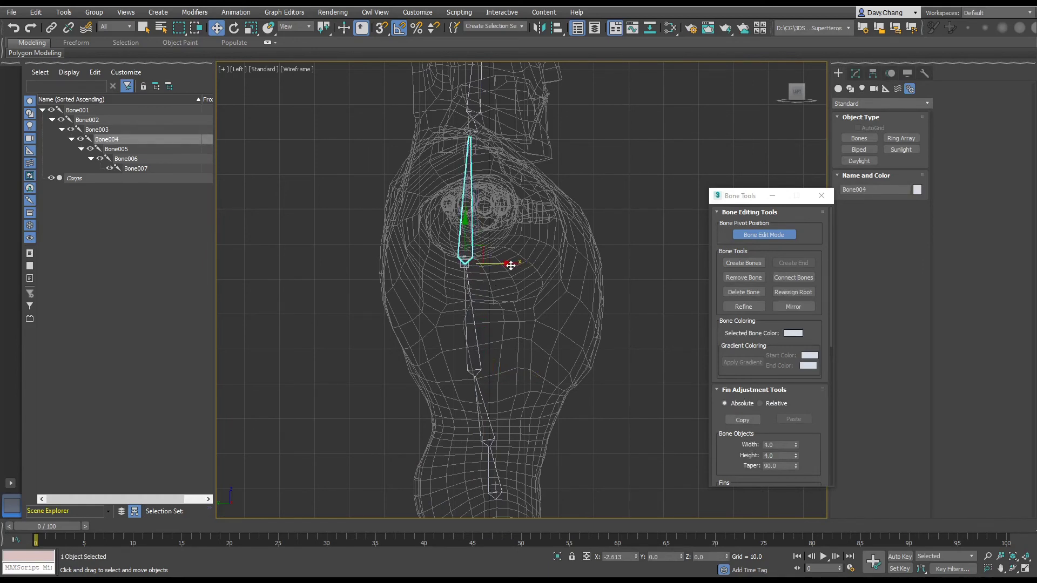
click(487, 429)
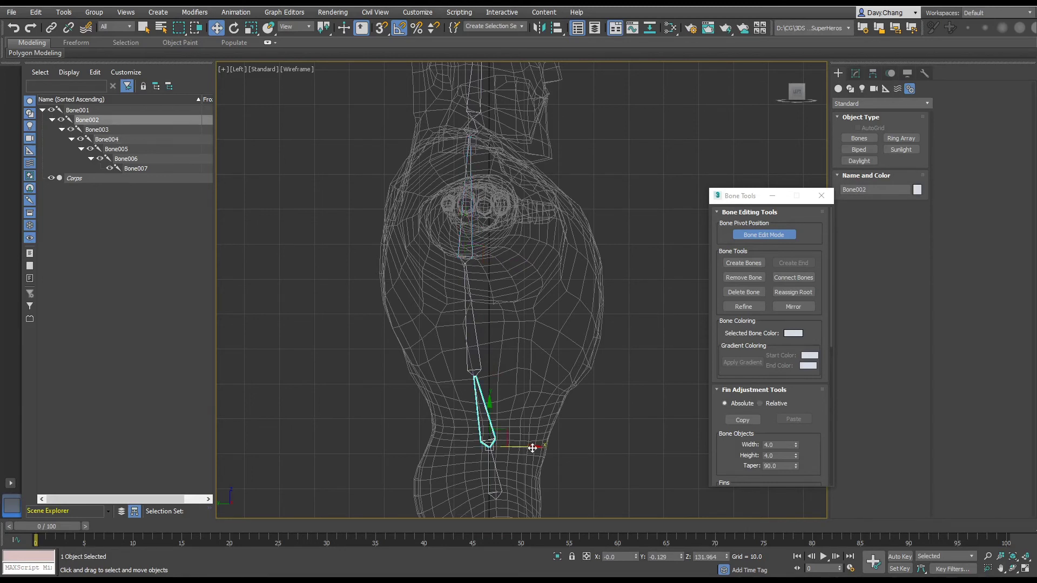
drag(515, 450, 514, 450)
Move Bone003's base joint slightly forward to about Y 3.4 and leave Bone Edit Mode.
click(482, 370)
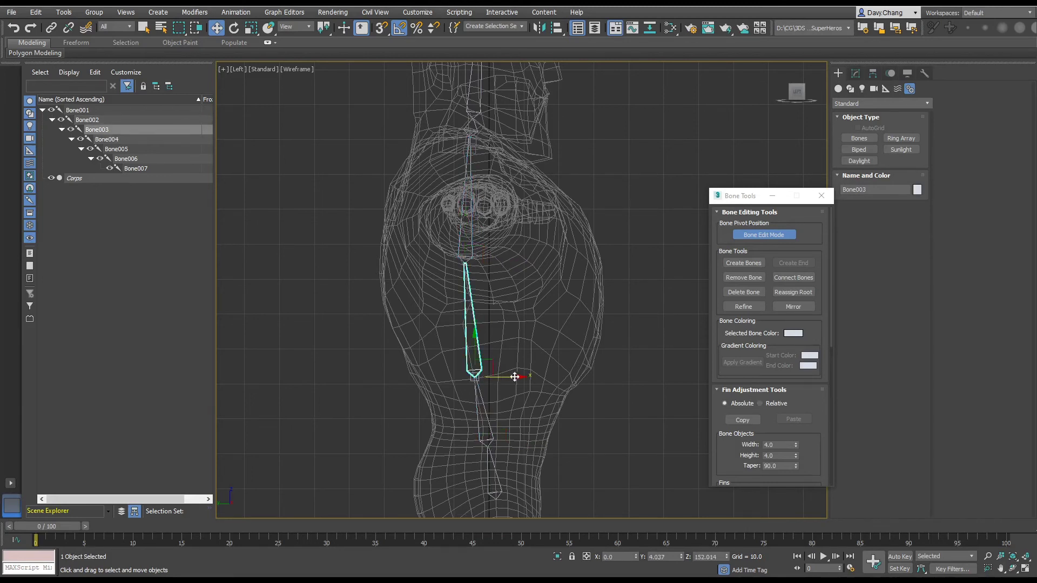
drag(522, 377, 525, 371)
click(756, 235)
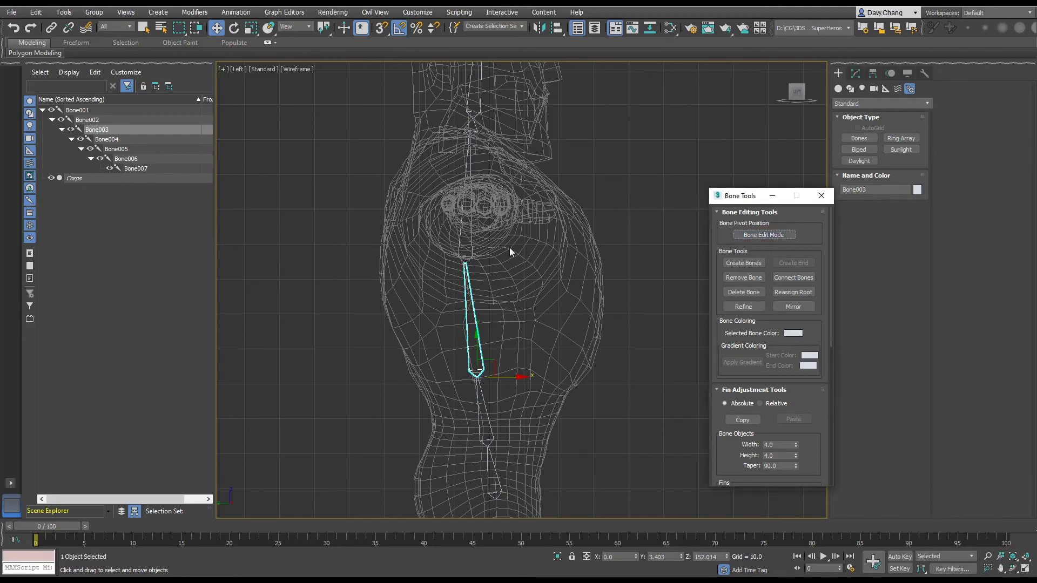
Move the Bone Tools window closer to the character and rename the root bone, Bone001, as Hanche.
scroll(535, 297, down, 2)
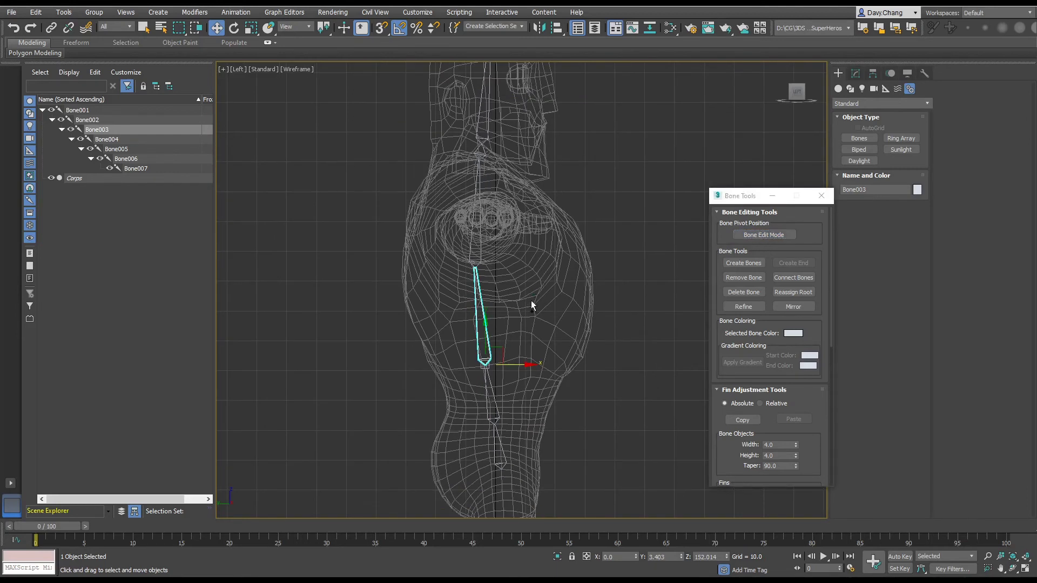
mouse_move(530, 296)
middle_down()
mouse_move(517, 320)
mouse_move(521, 288)
middle_up()
scroll(525, 305, down, 2)
click(78, 111)
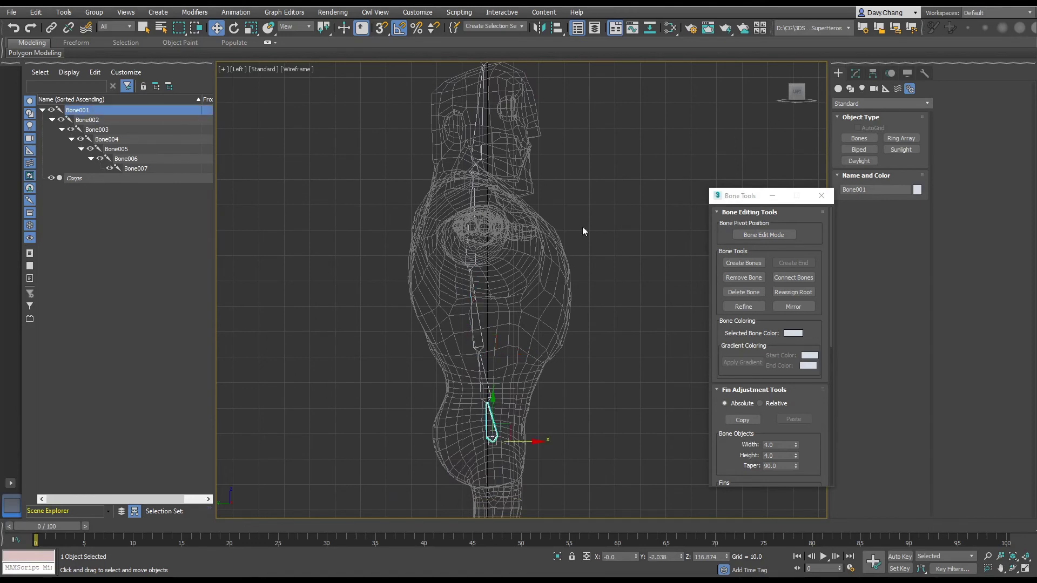
drag(734, 203, 681, 159)
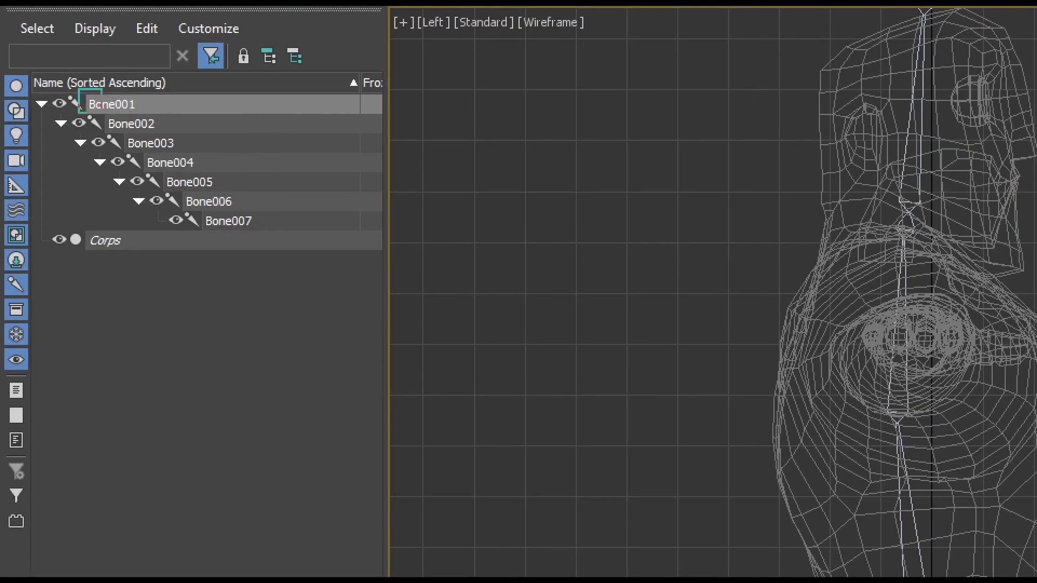
mouse_move(102, 112)
ctrl+mouse_down()
mouse_move(359, 241)
mouse_move(355, 229)
ctrl+mouse_up()
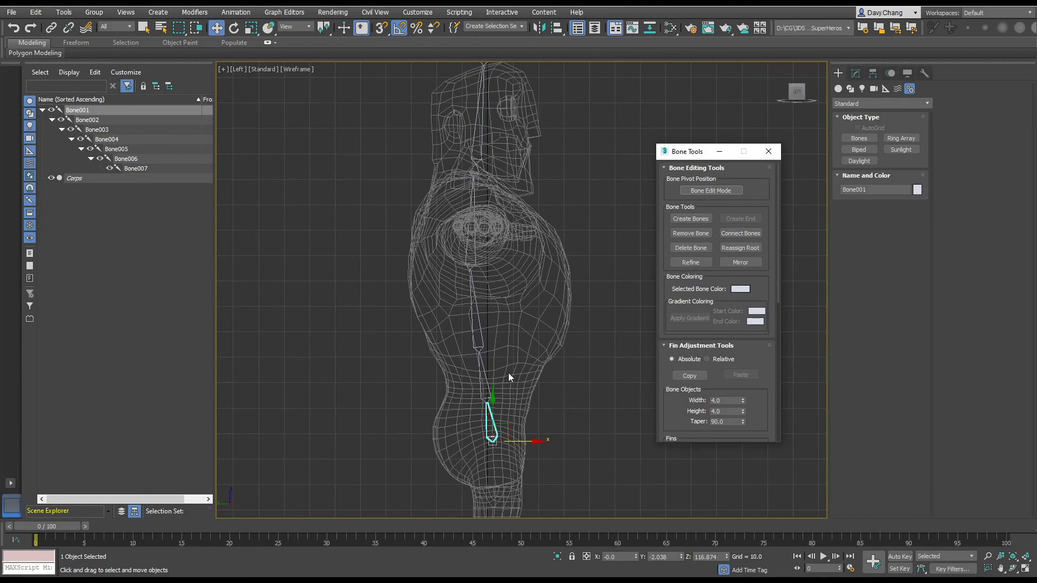
click(542, 395)
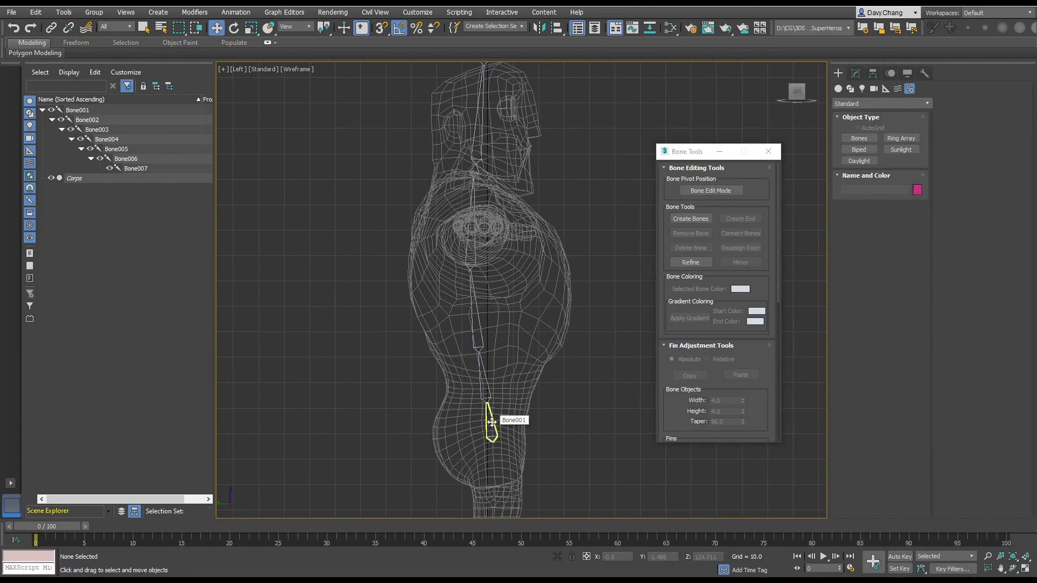
click(489, 418)
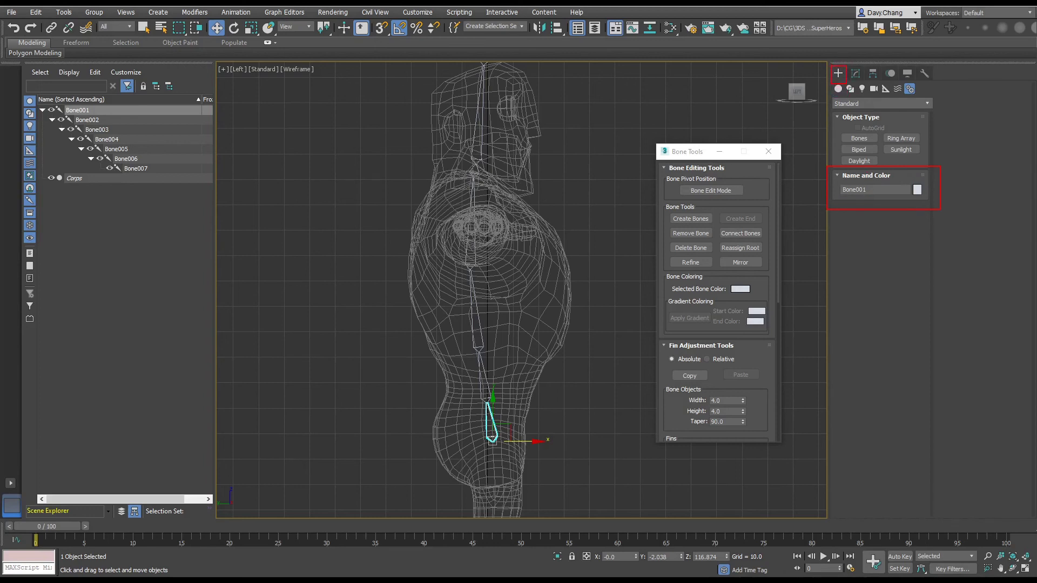
click(876, 189)
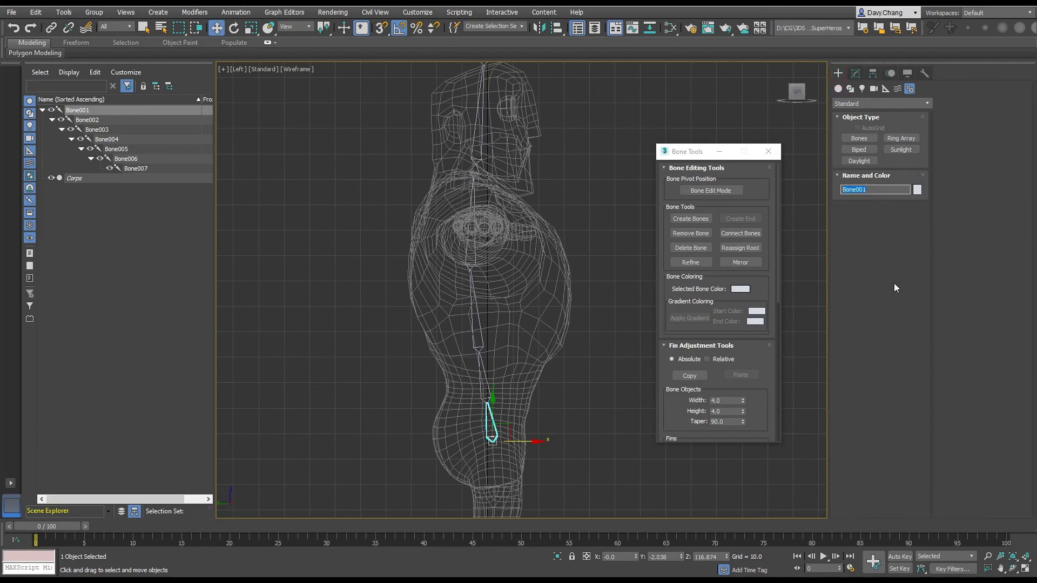
text(Hanche)
key(Return)
Rename the belly bone, Bone002, as Ventre.
click(90, 121)
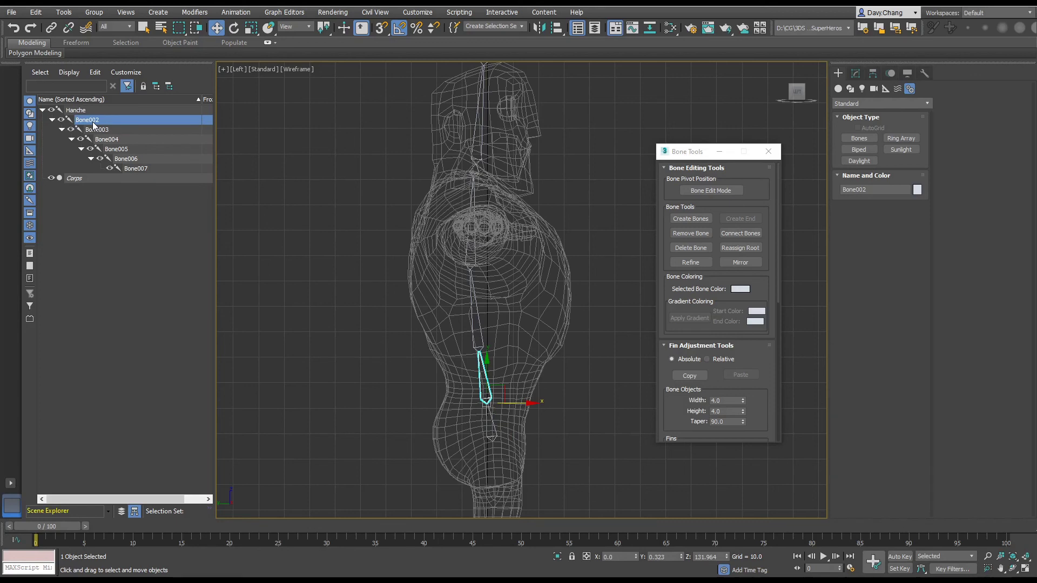
click(95, 121)
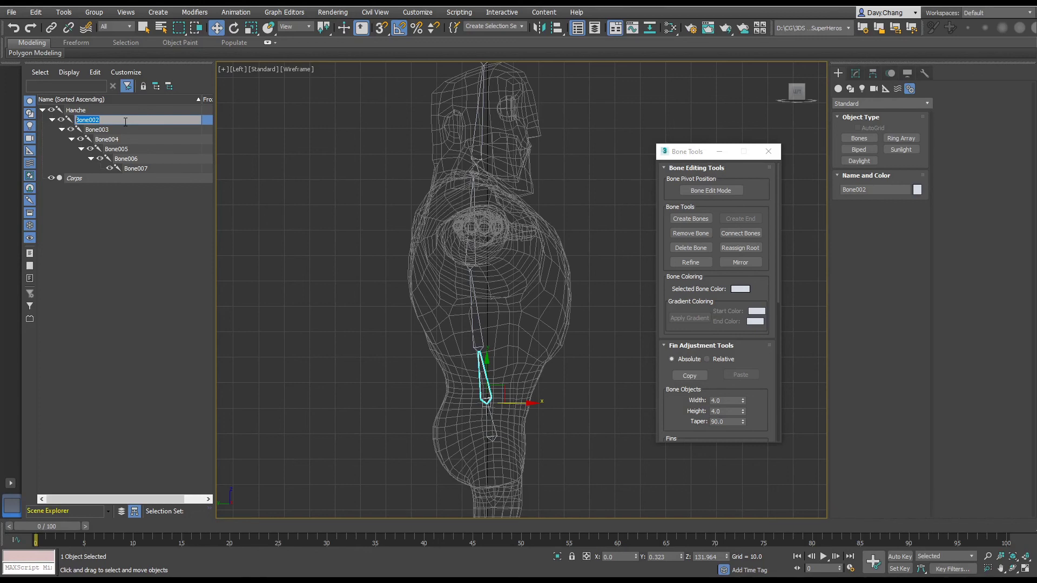
text(Ventre)
key(Return)
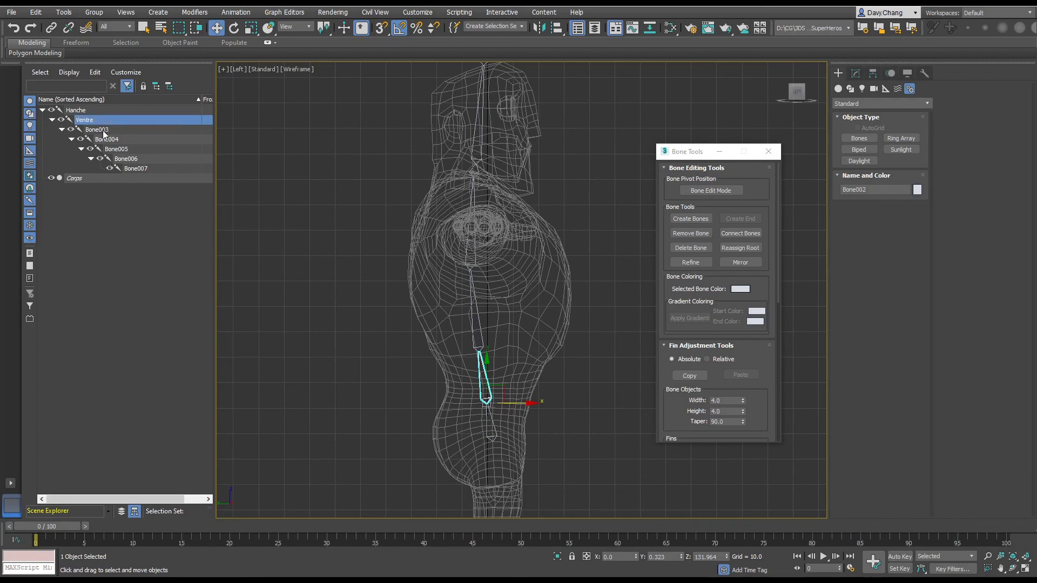
Rename the lower chest bone, Bone003, as Plexus.
click(103, 131)
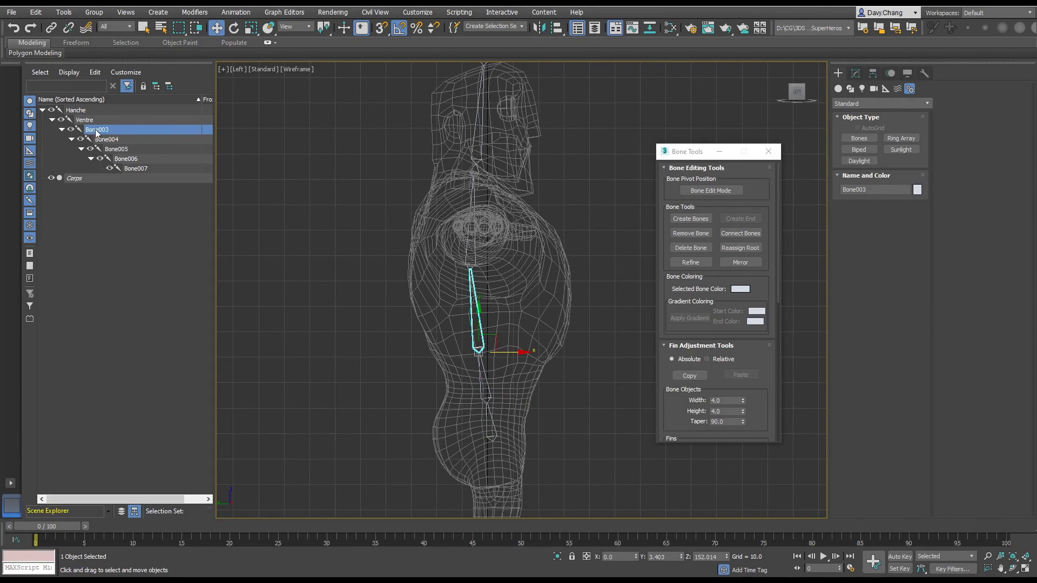
right_click(108, 130)
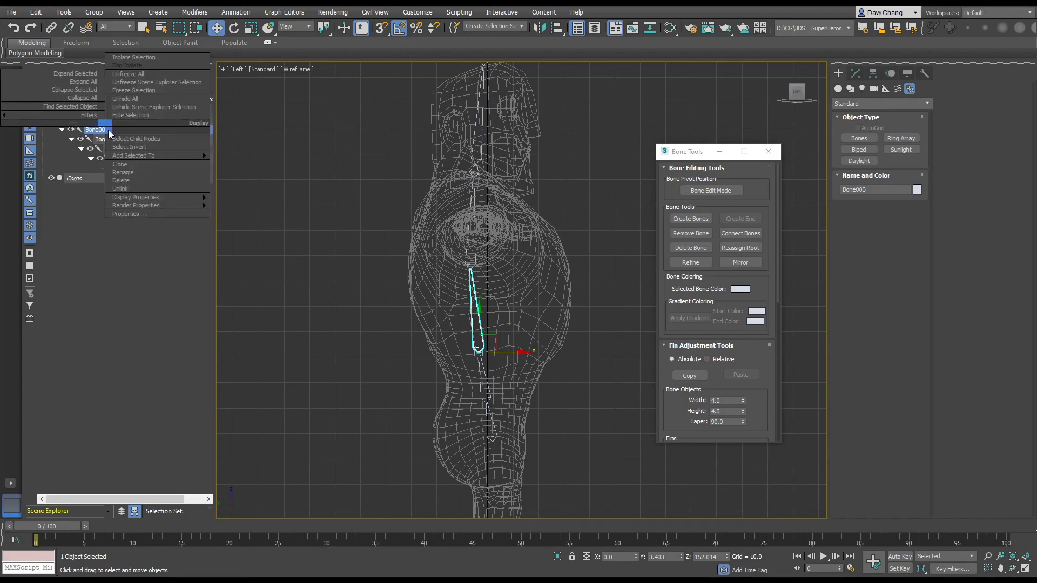
click(146, 172)
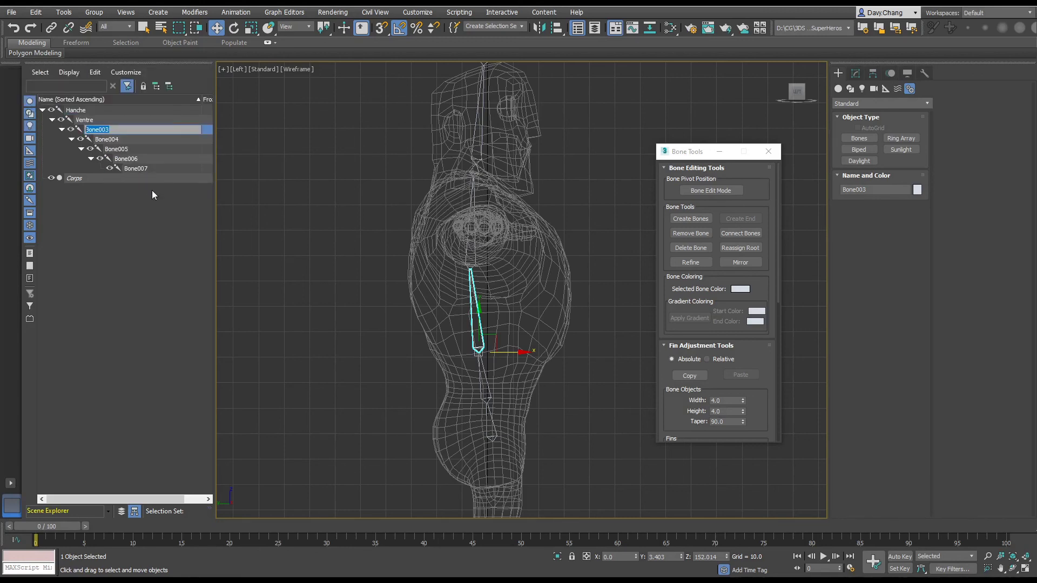
text(Plexus)
key(Return)
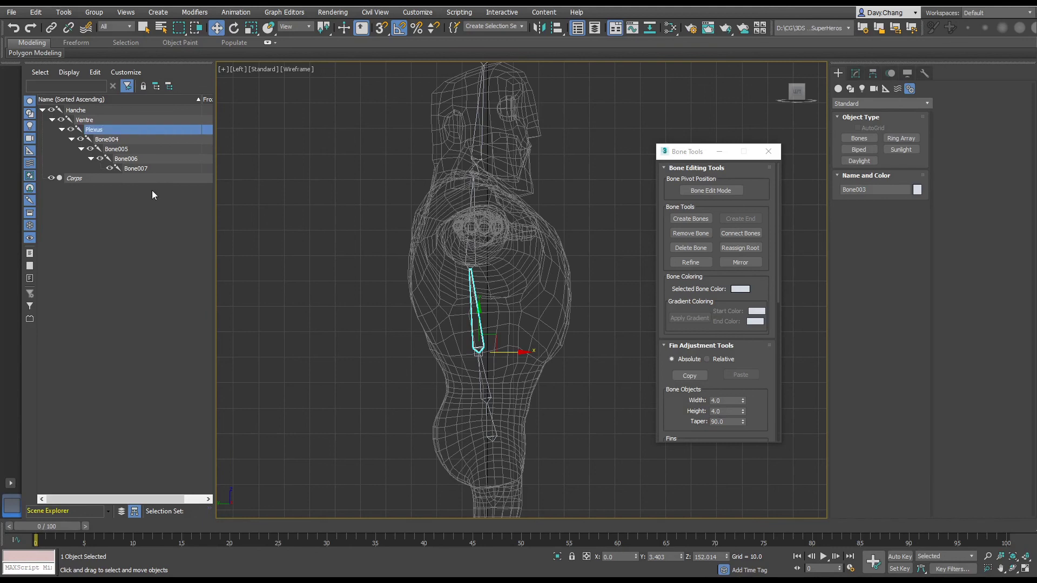
Rename the upper chest bone, Bone004, as Torse and the neck bone, Bone005, as Cou.
click(122, 139)
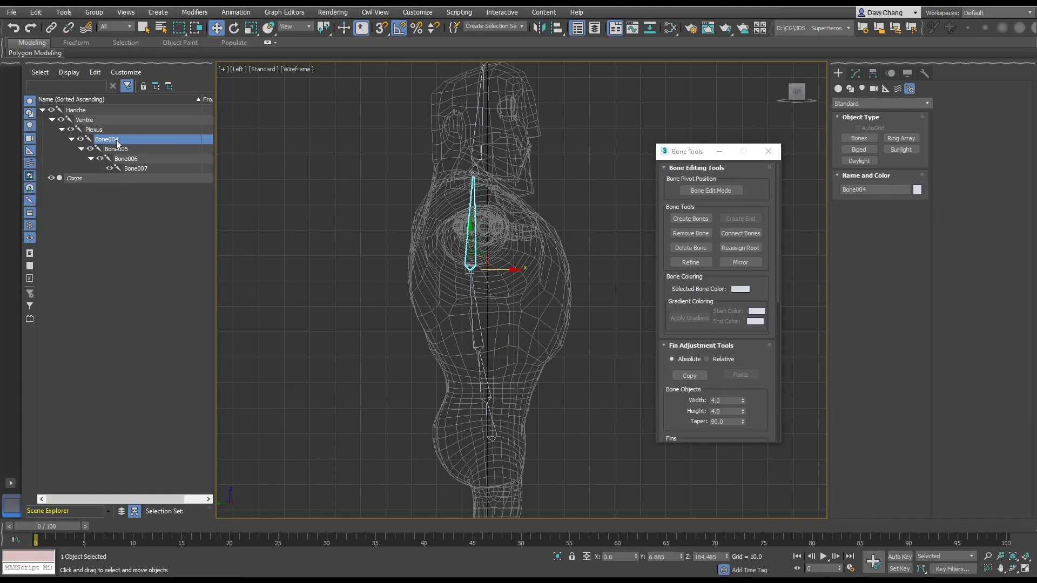
click(151, 141)
text(Torse)
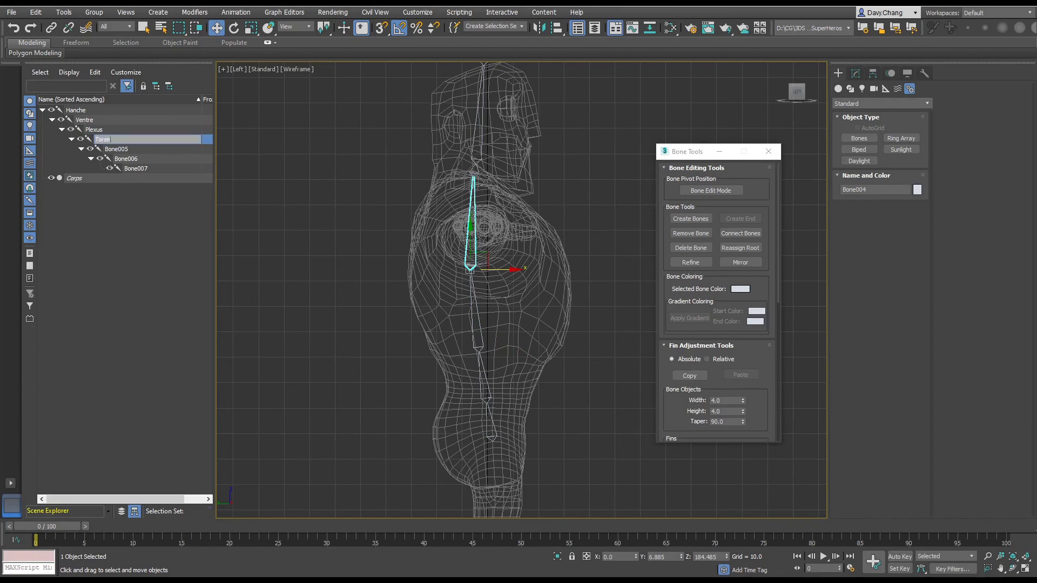
key(Return)
click(151, 149)
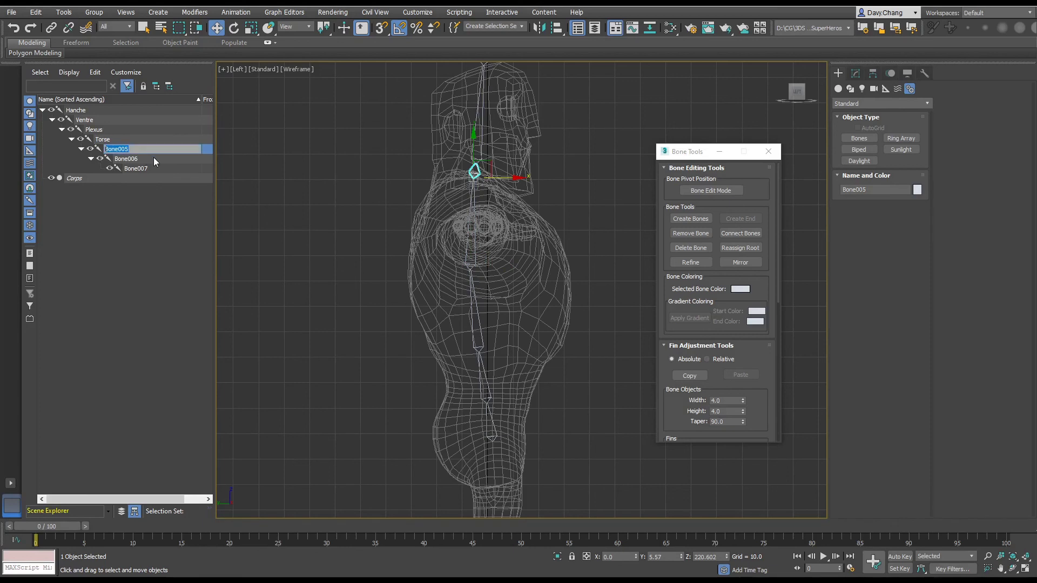
text(Cou)
key(Return)
Rename the head bone, Bone006, as Tete.
click(137, 158)
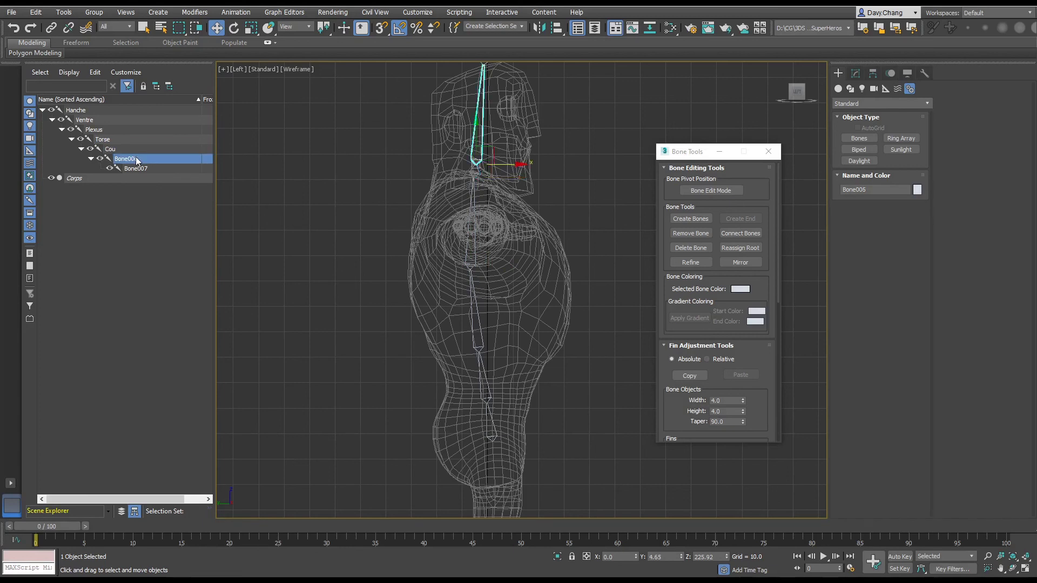
click(137, 159)
middle_drag(429, 139, 428, 224)
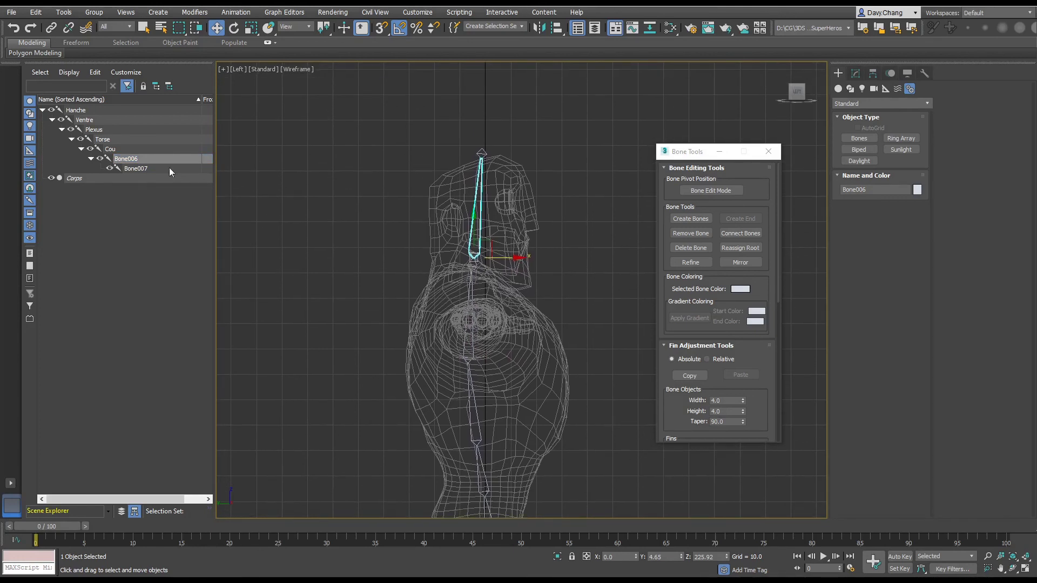
click(140, 160)
text(Tete)
key(Return)
Rename the end bone above the head, Bone007, as Tete_Ter.
click(138, 168)
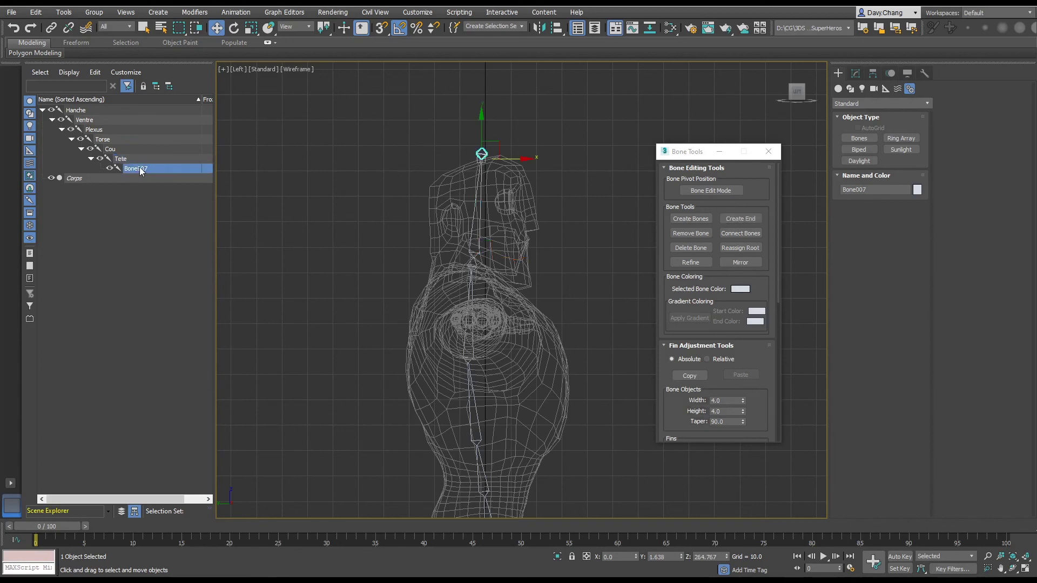
click(146, 170)
text(Tete_Ter)
key(Return)
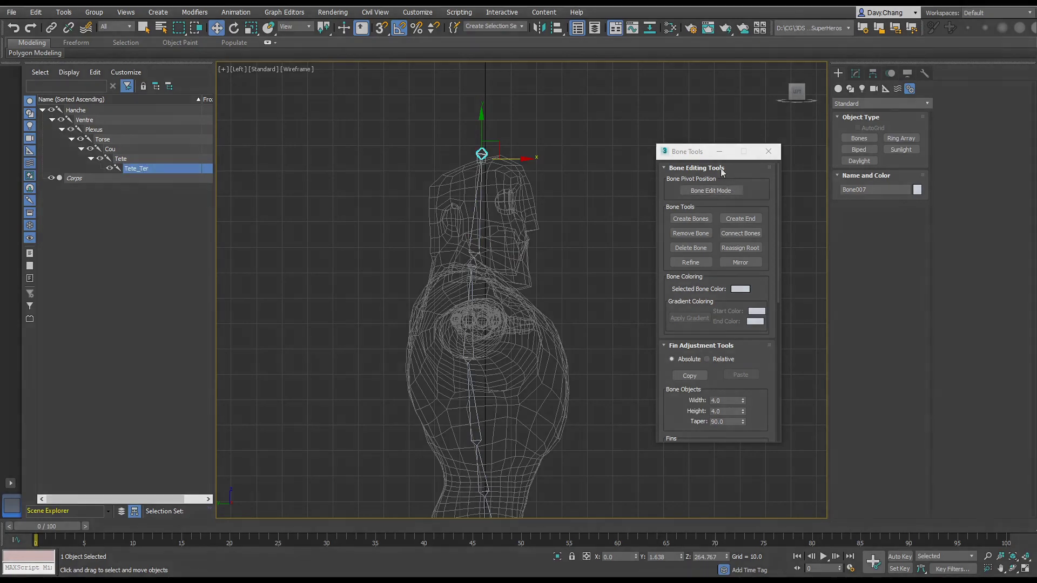